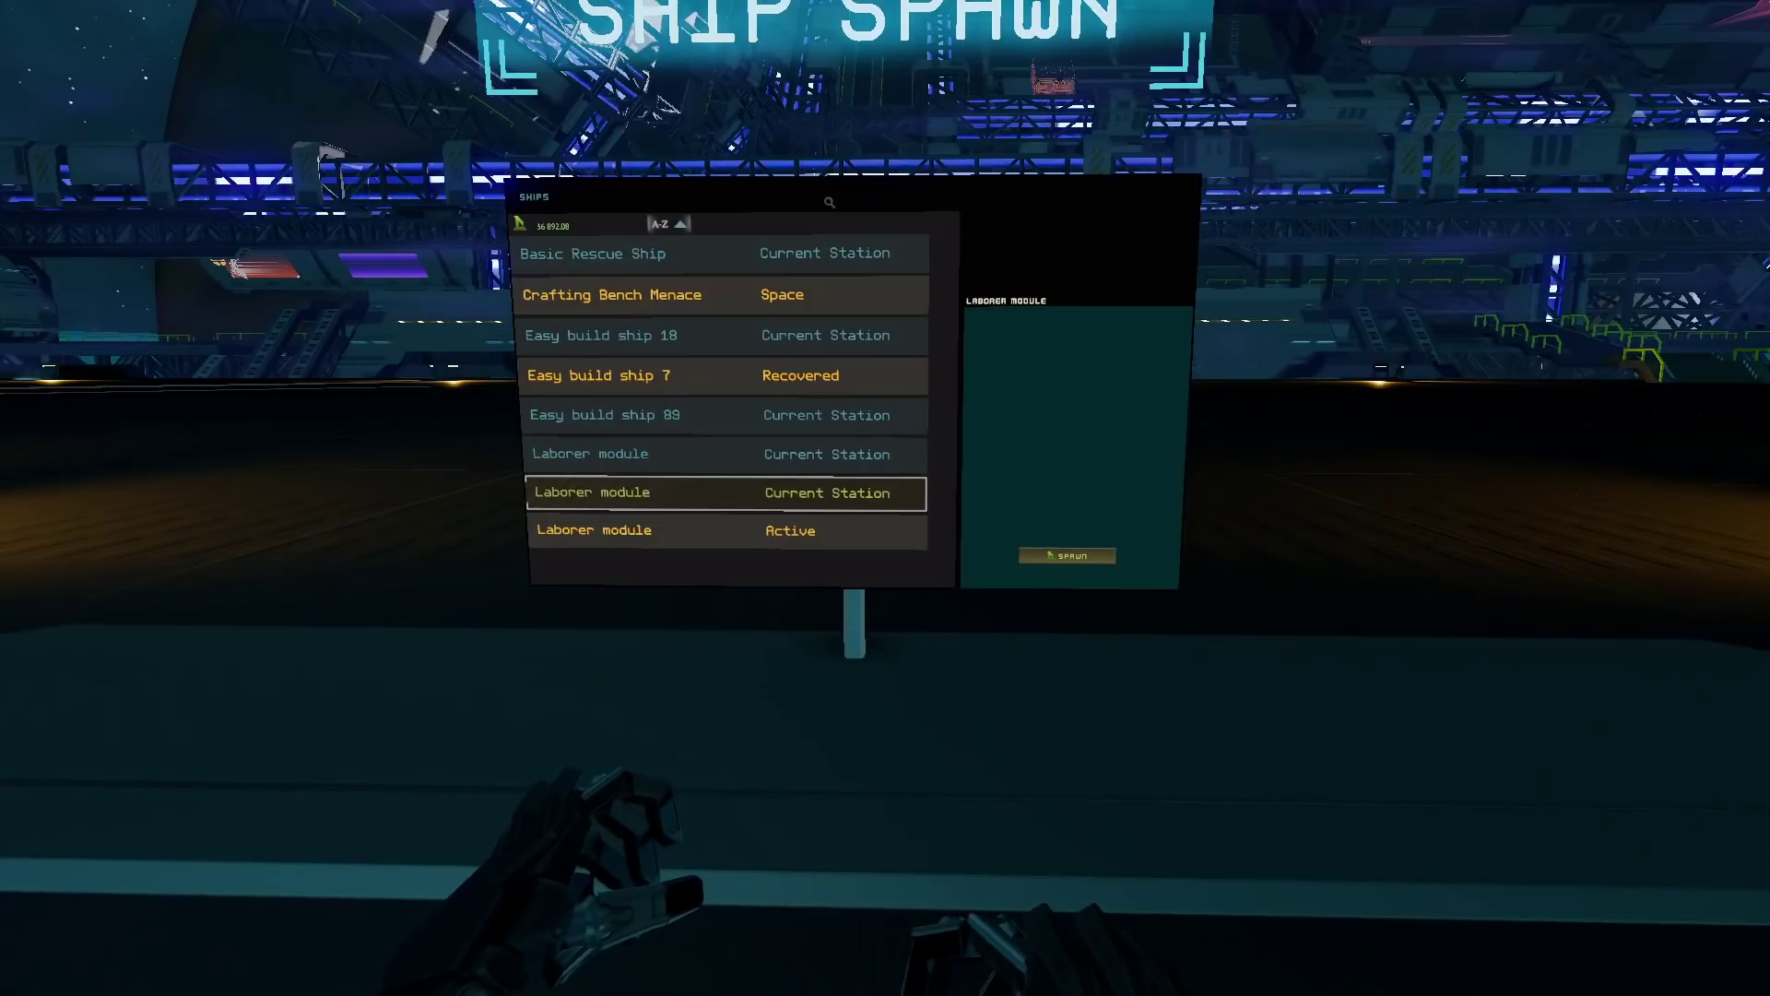
- Review the Gameplay settings down to the Camera section's YOLOL chip zoom options, and return to the ship terminal
{"action": "key", "text": "Escape"}
{"action": "left_click", "coordinate": [885, 480]}
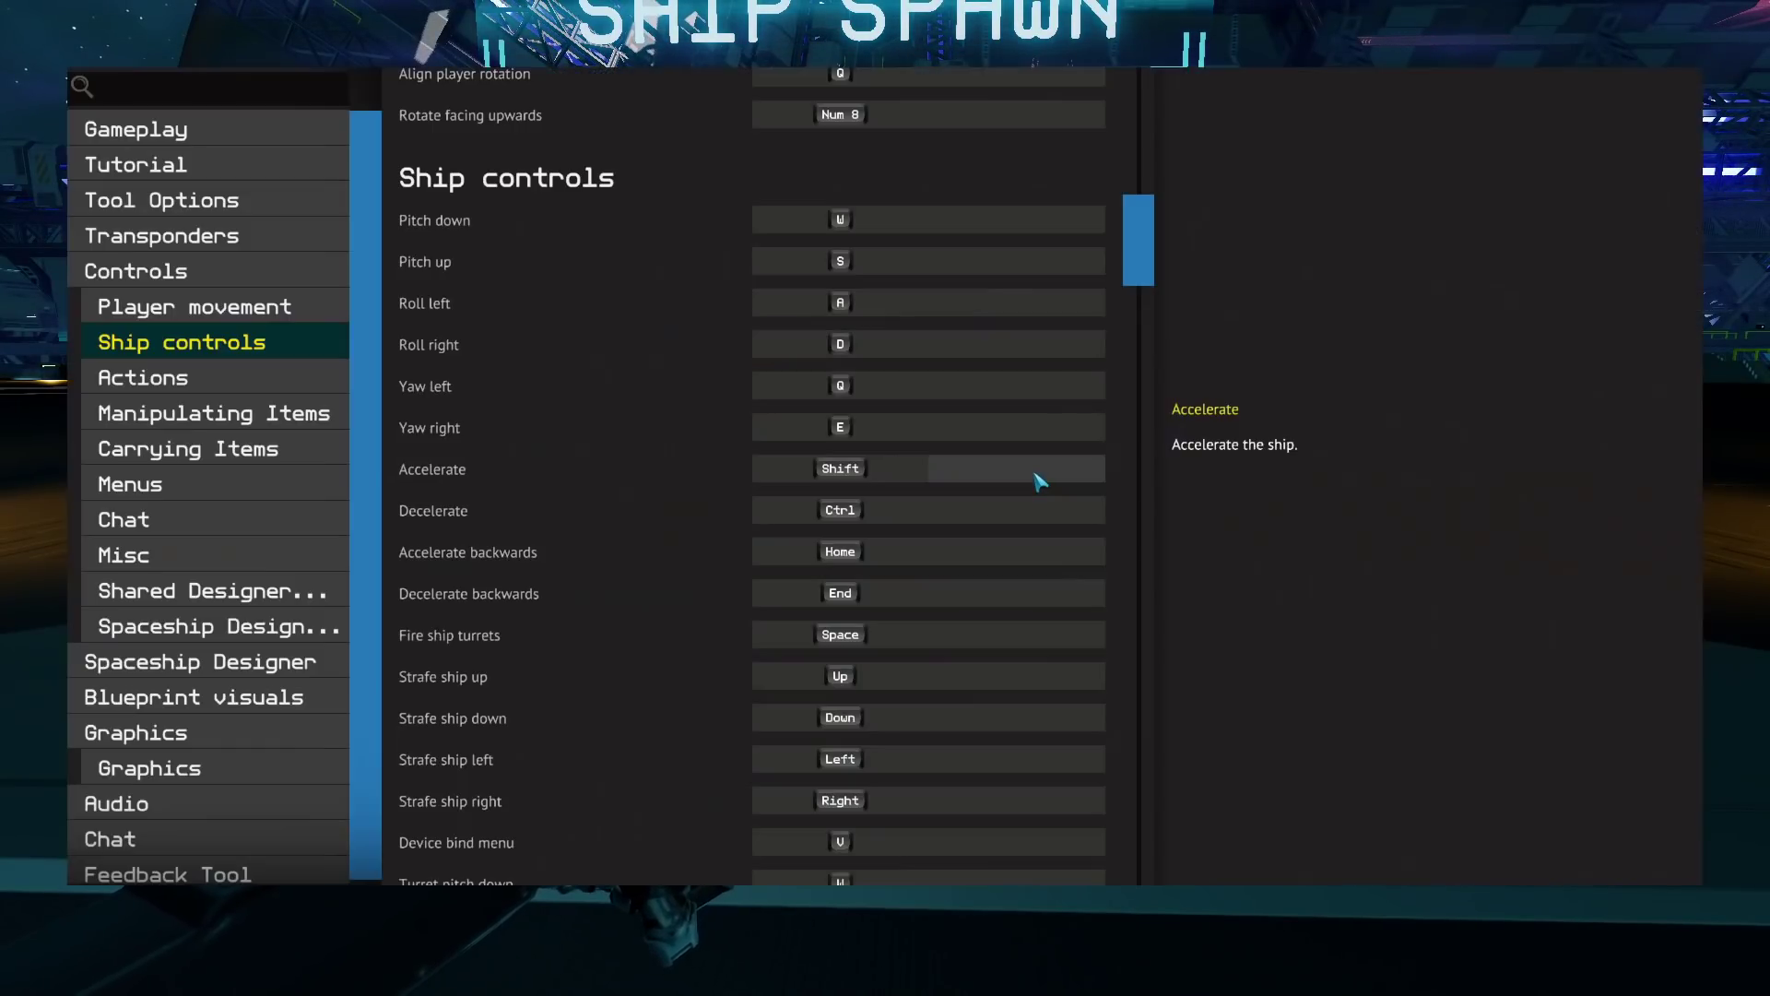
{"action": "left_click", "coordinate": [317, 130]}
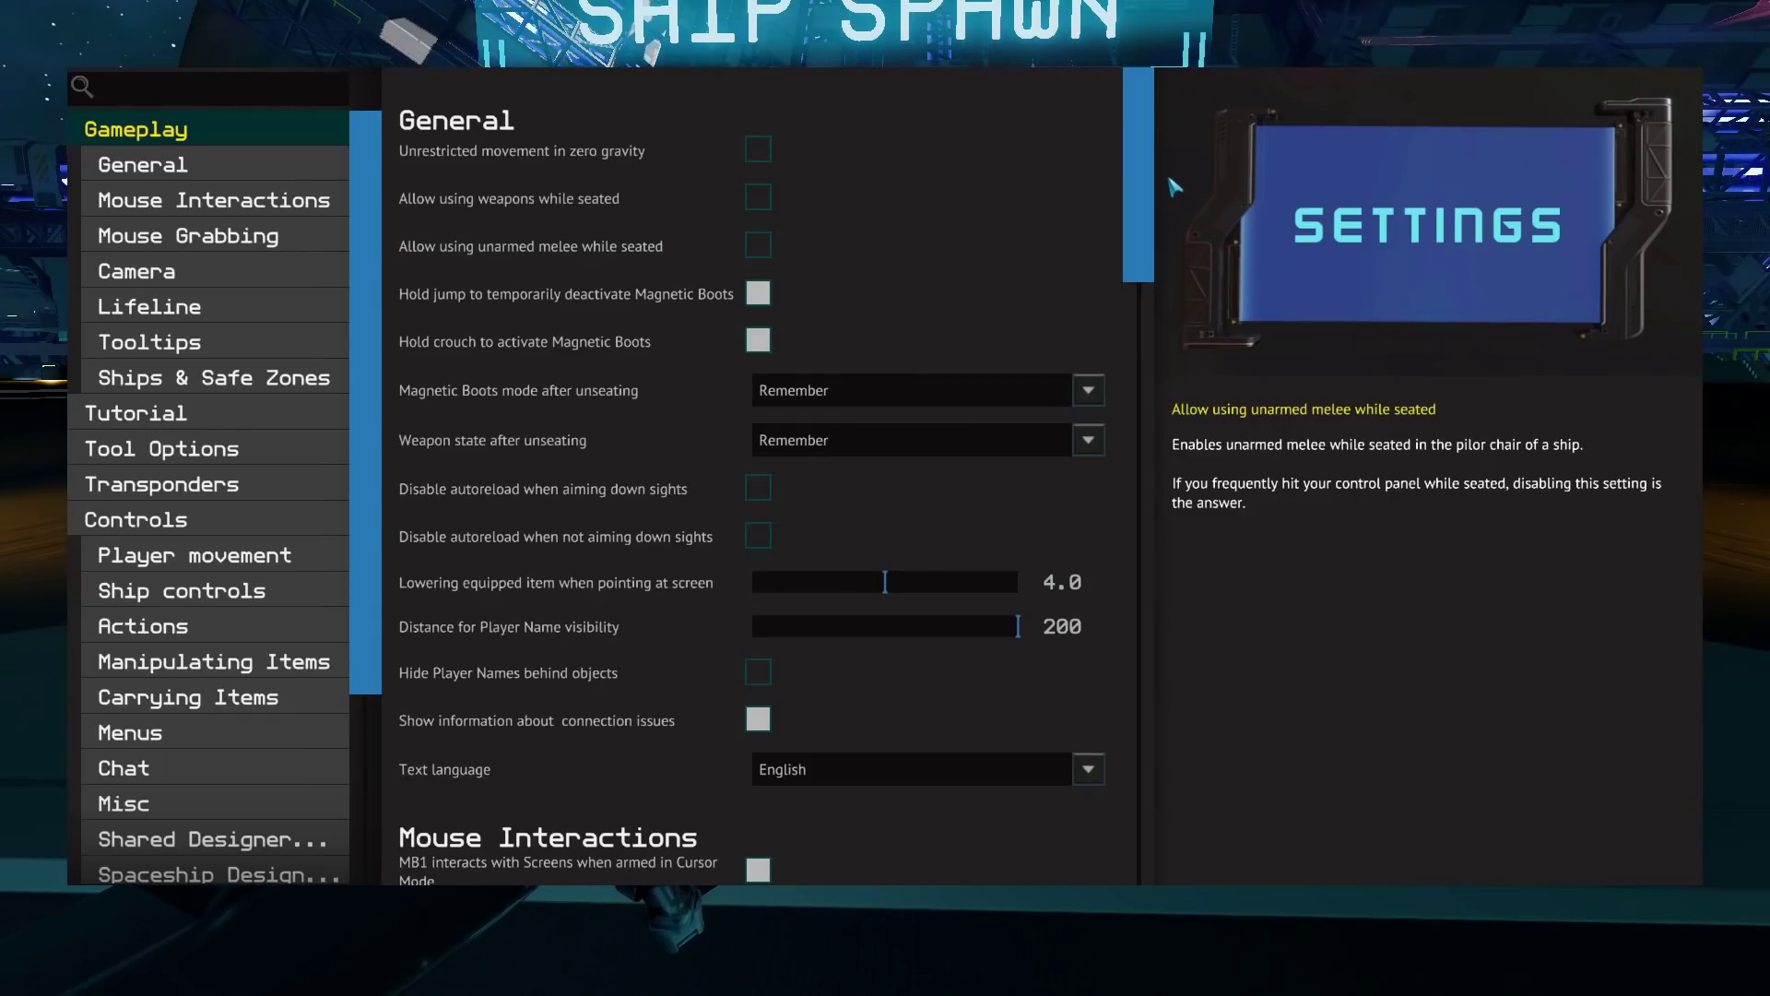
{"action": "left_click_drag", "start_coordinate": [1150, 166], "coordinate": [1164, 573]}
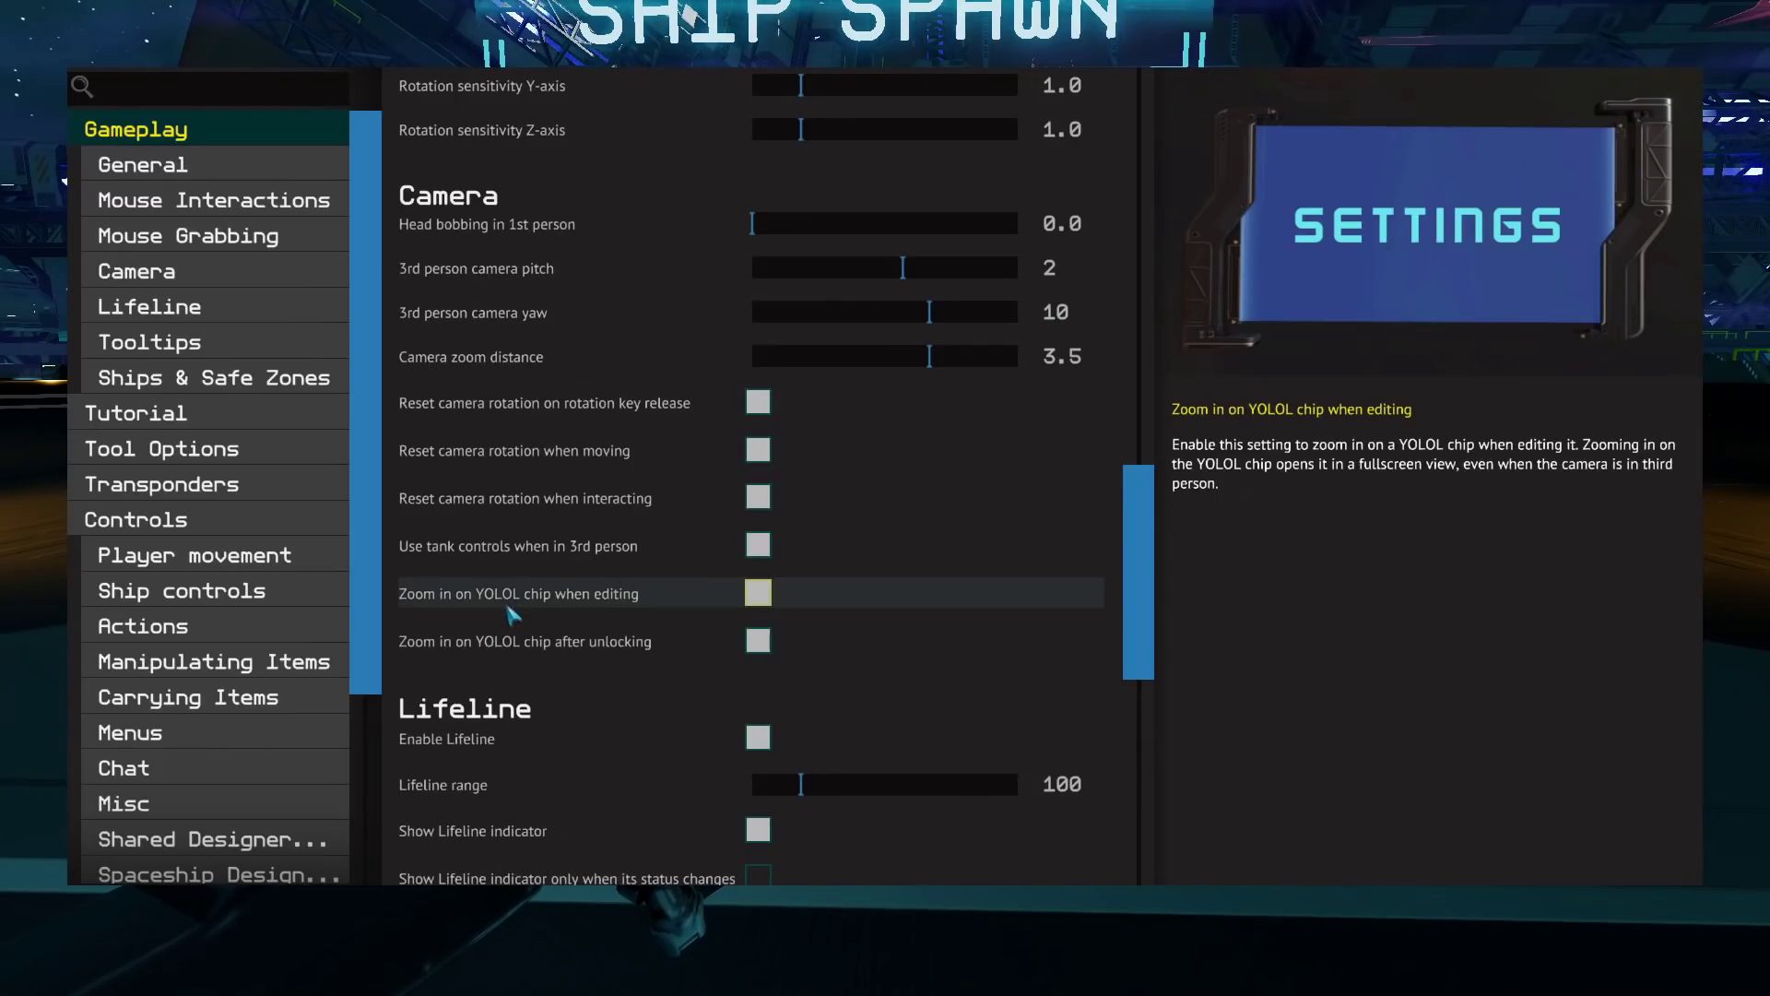
{"action": "key", "text": "Escape"}
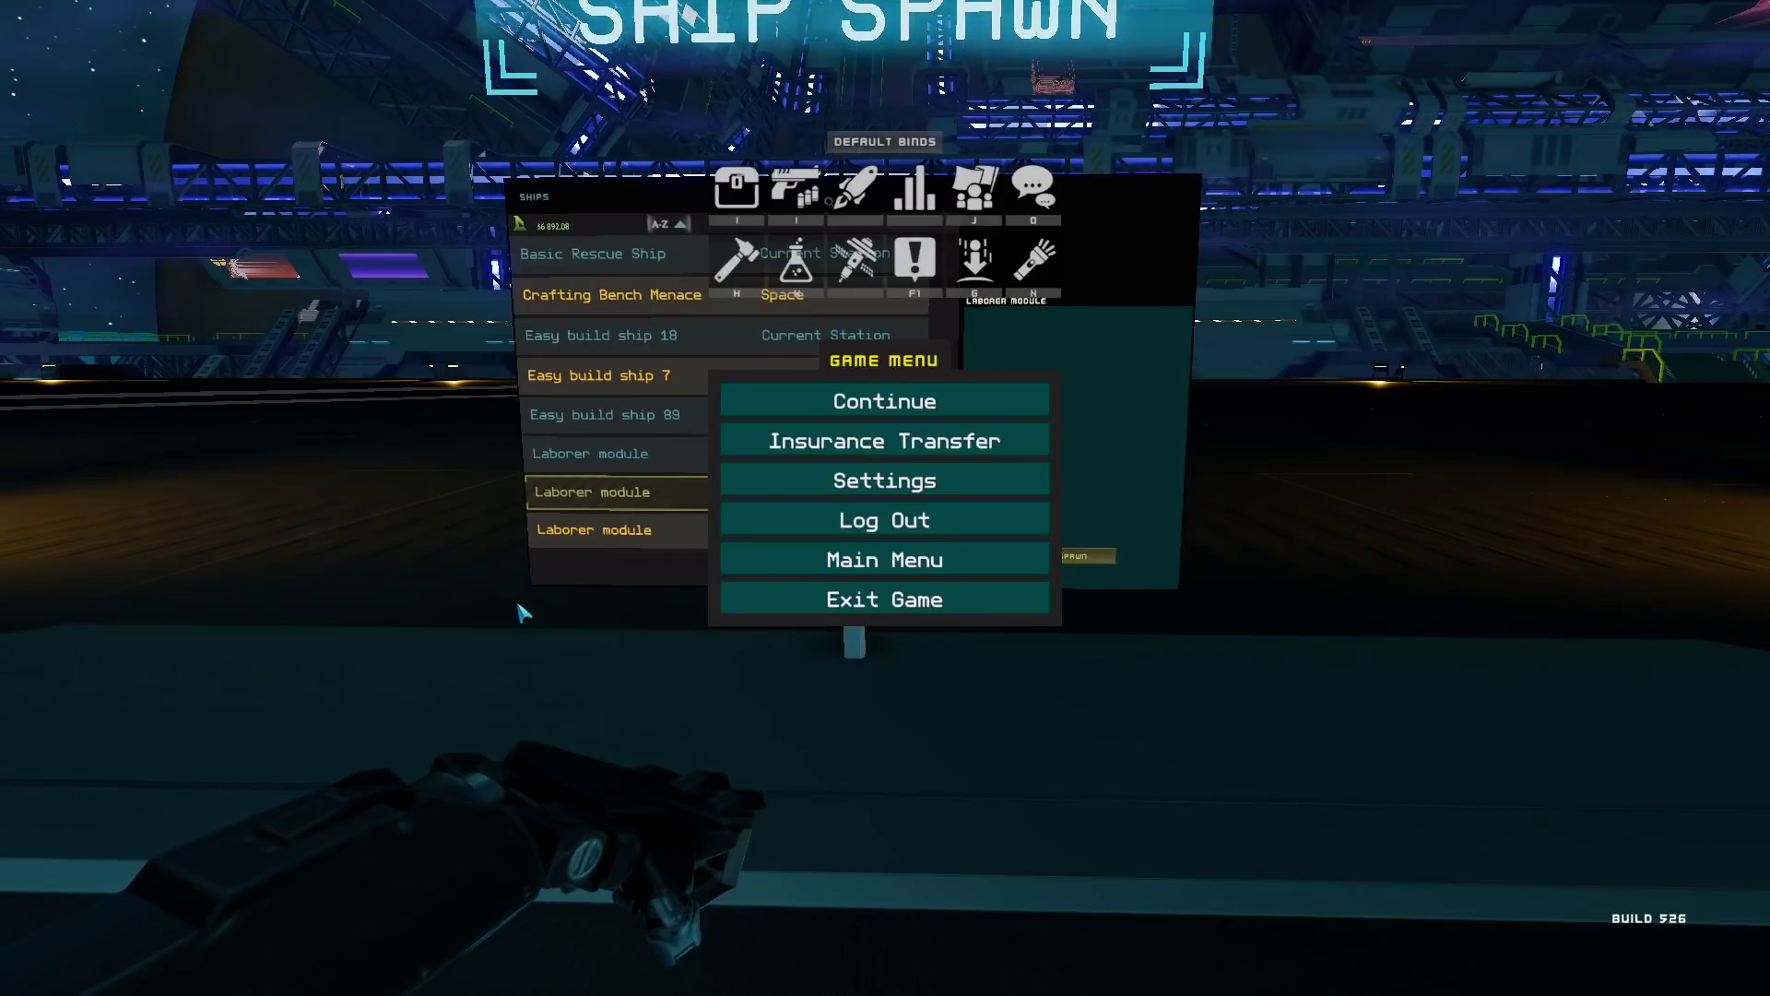
{"action": "key", "text": "Escape"}
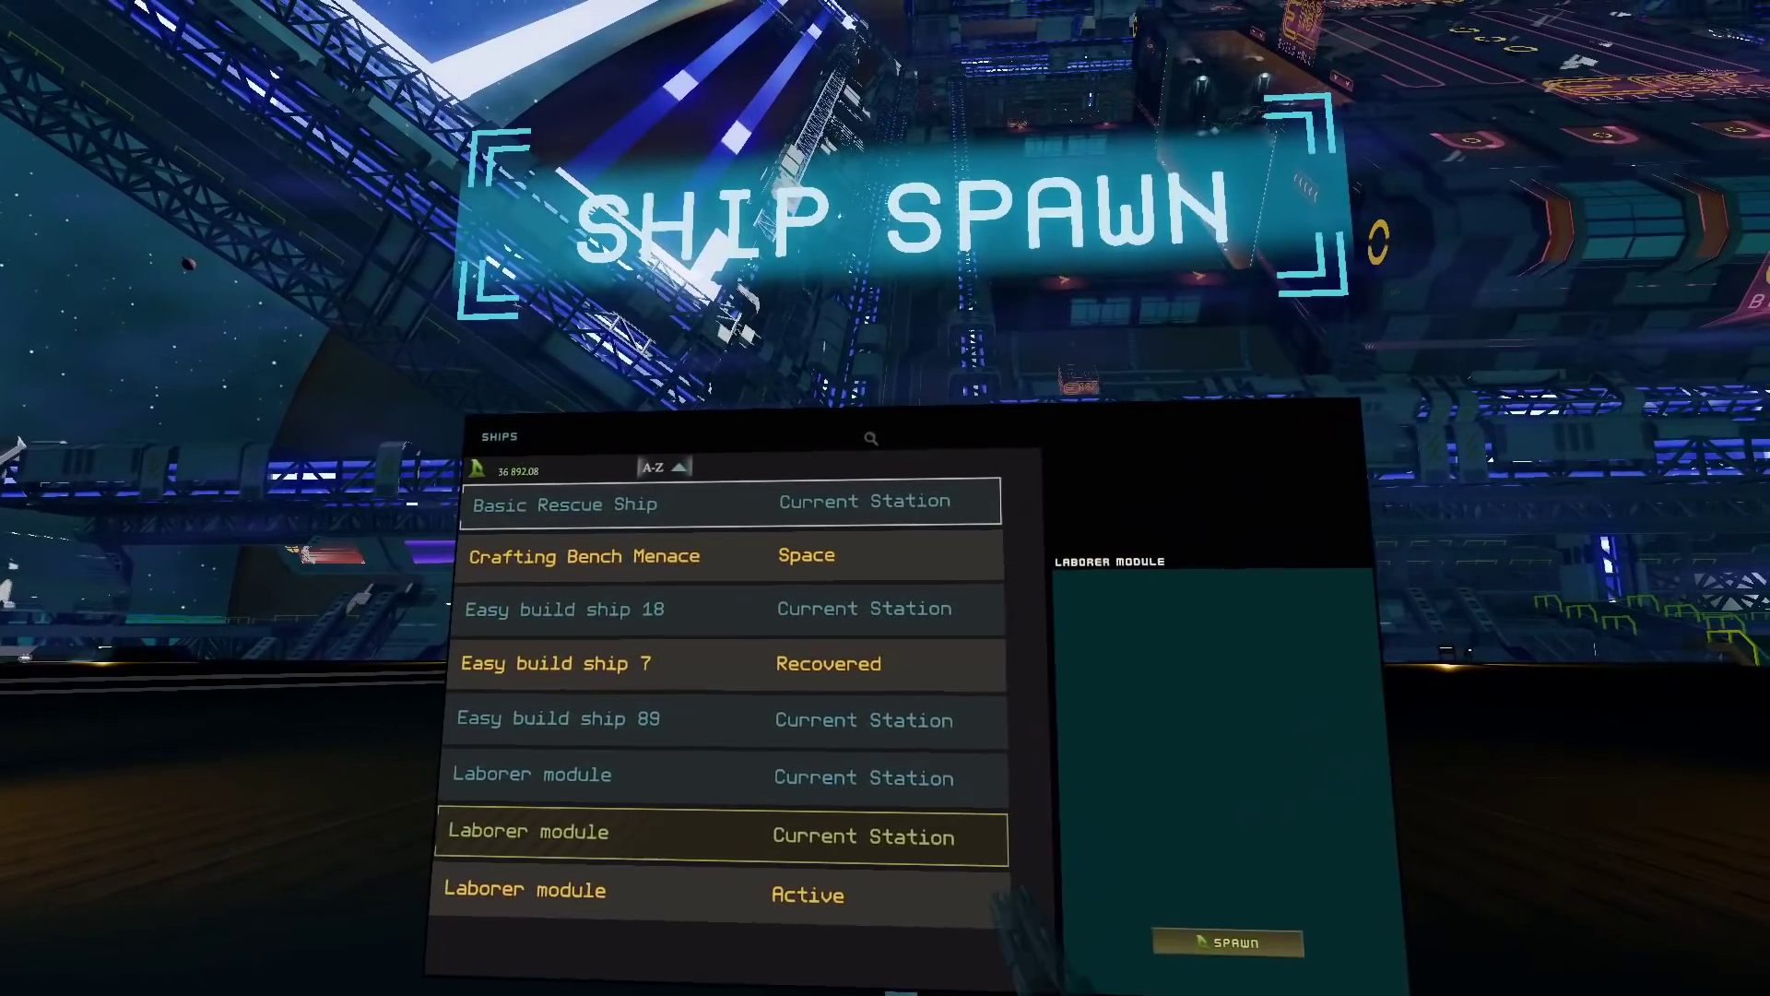
- Spawn the Basic Rescue Ship at the ship terminal and fly over to the YOLOL chip on its frame
{"action": "left_click", "coordinate": [728, 503]}
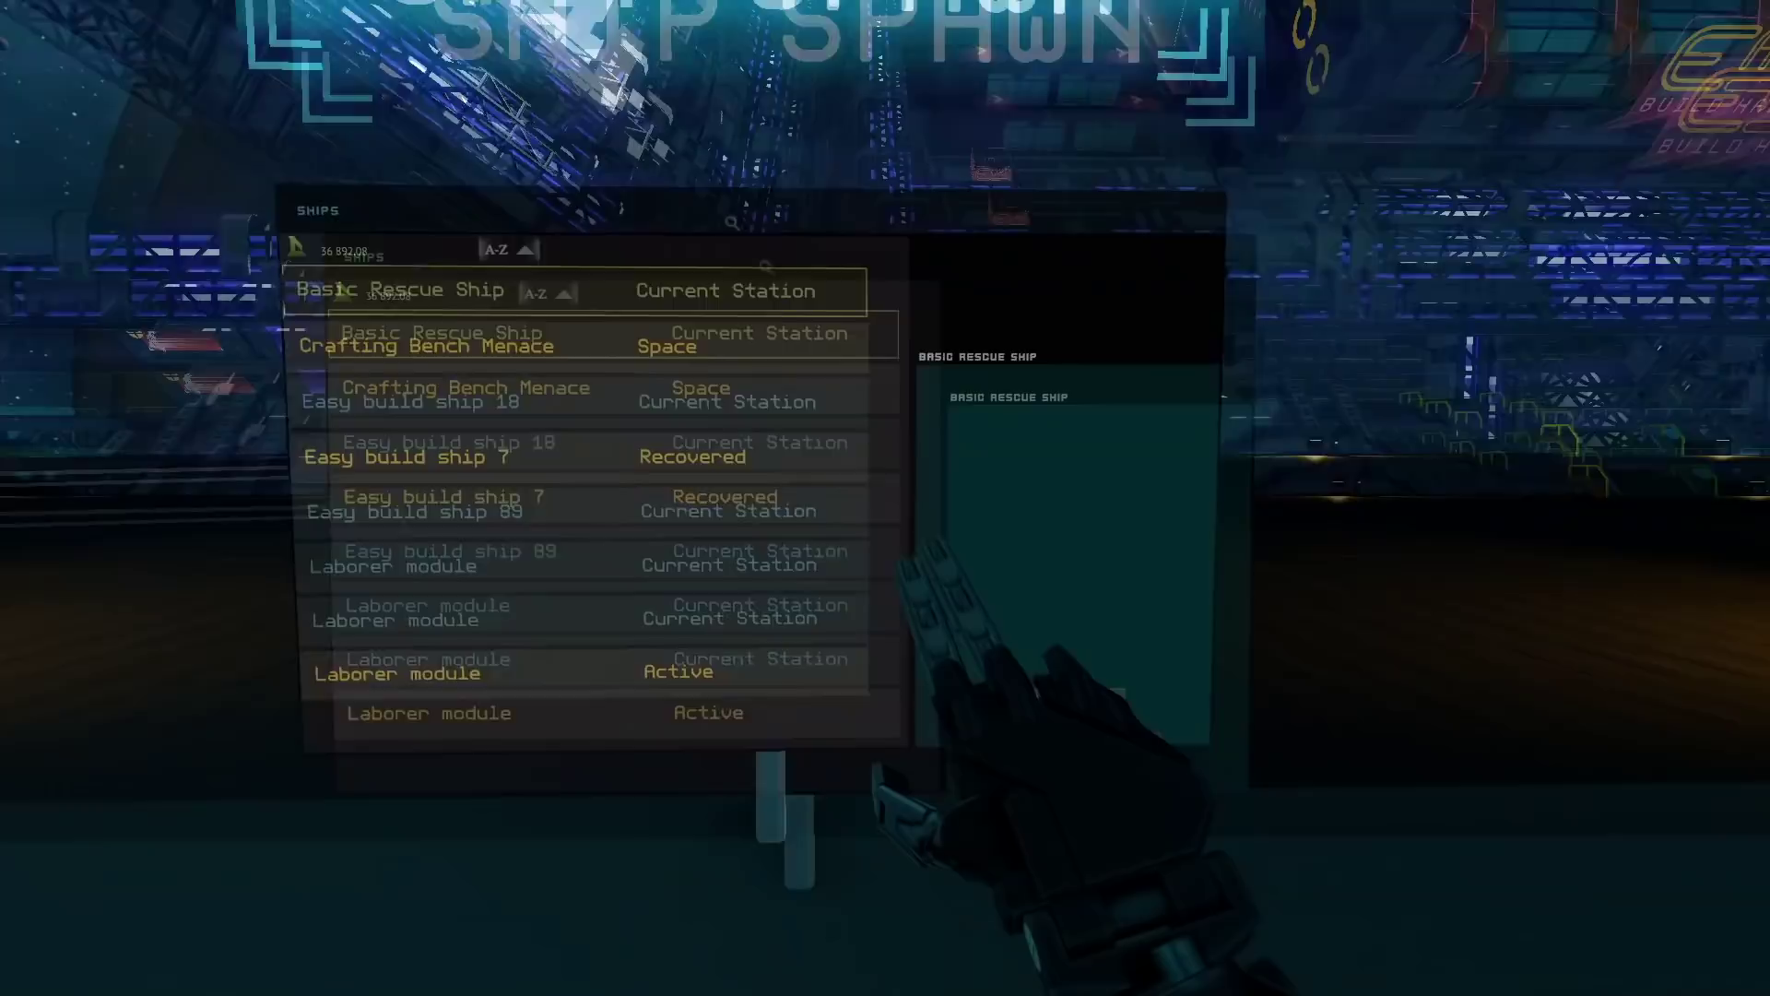
{"action": "left_click", "coordinate": [834, 490]}
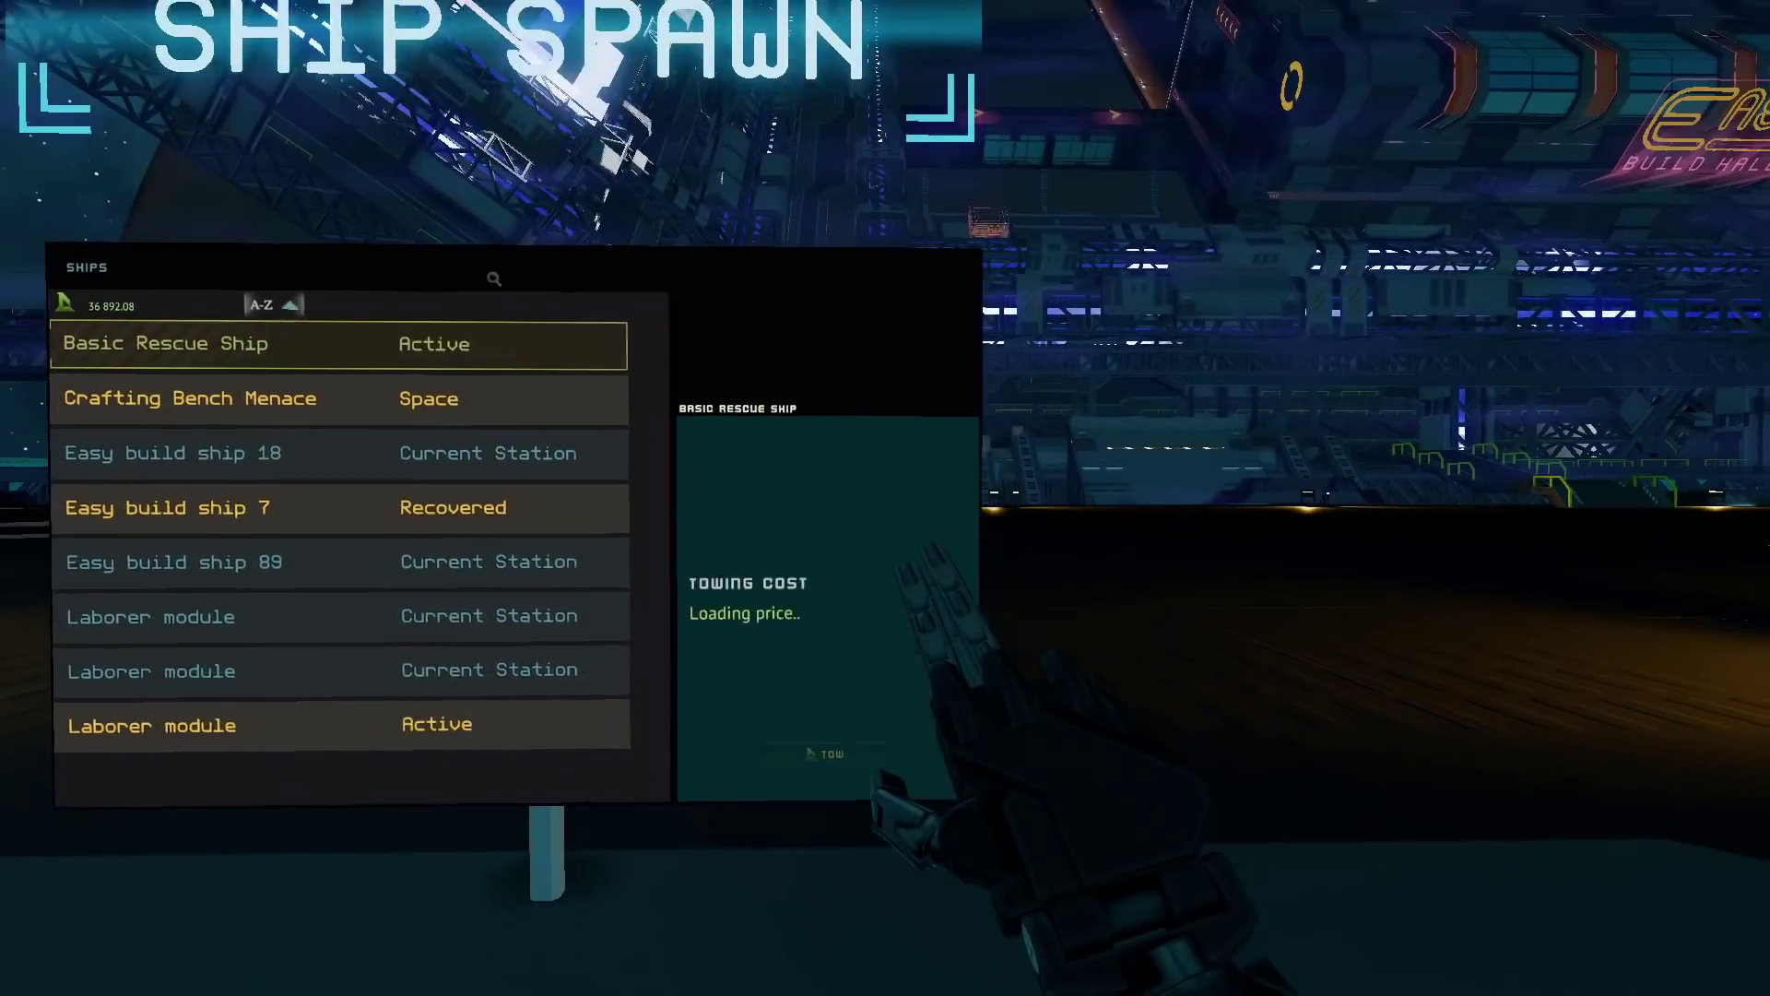
{"action": "key", "text": "w"}
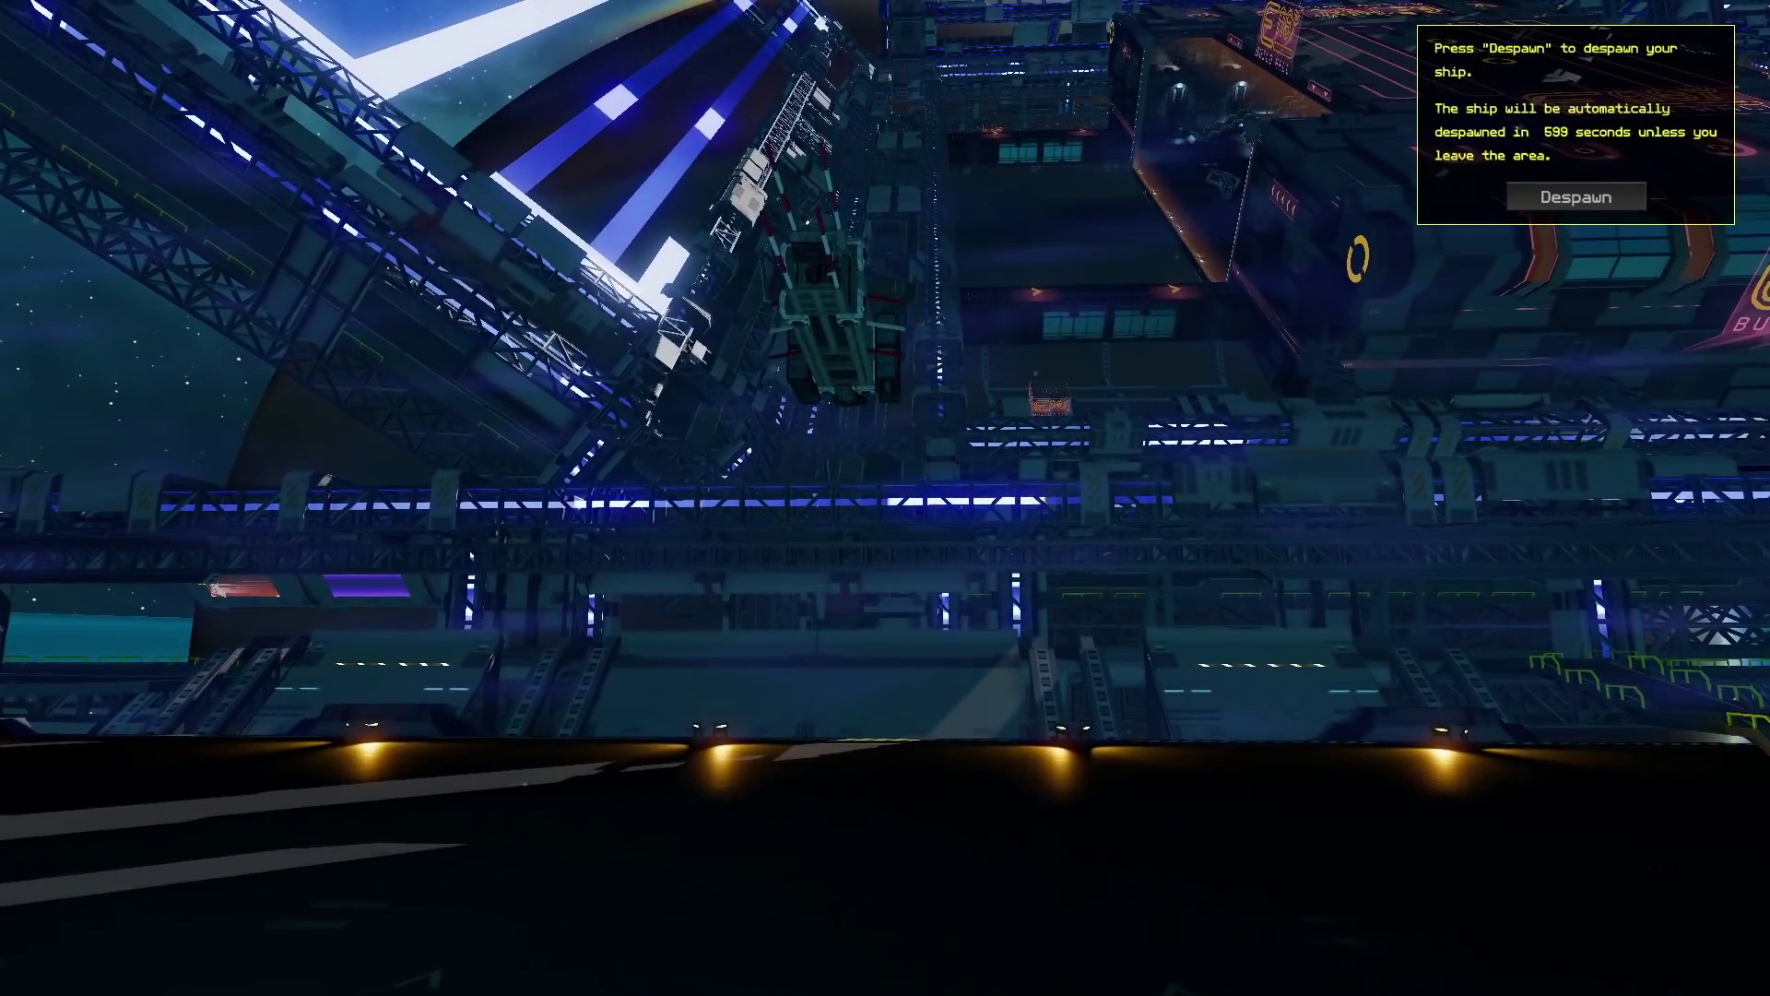
{"action": "key", "text": "w"}
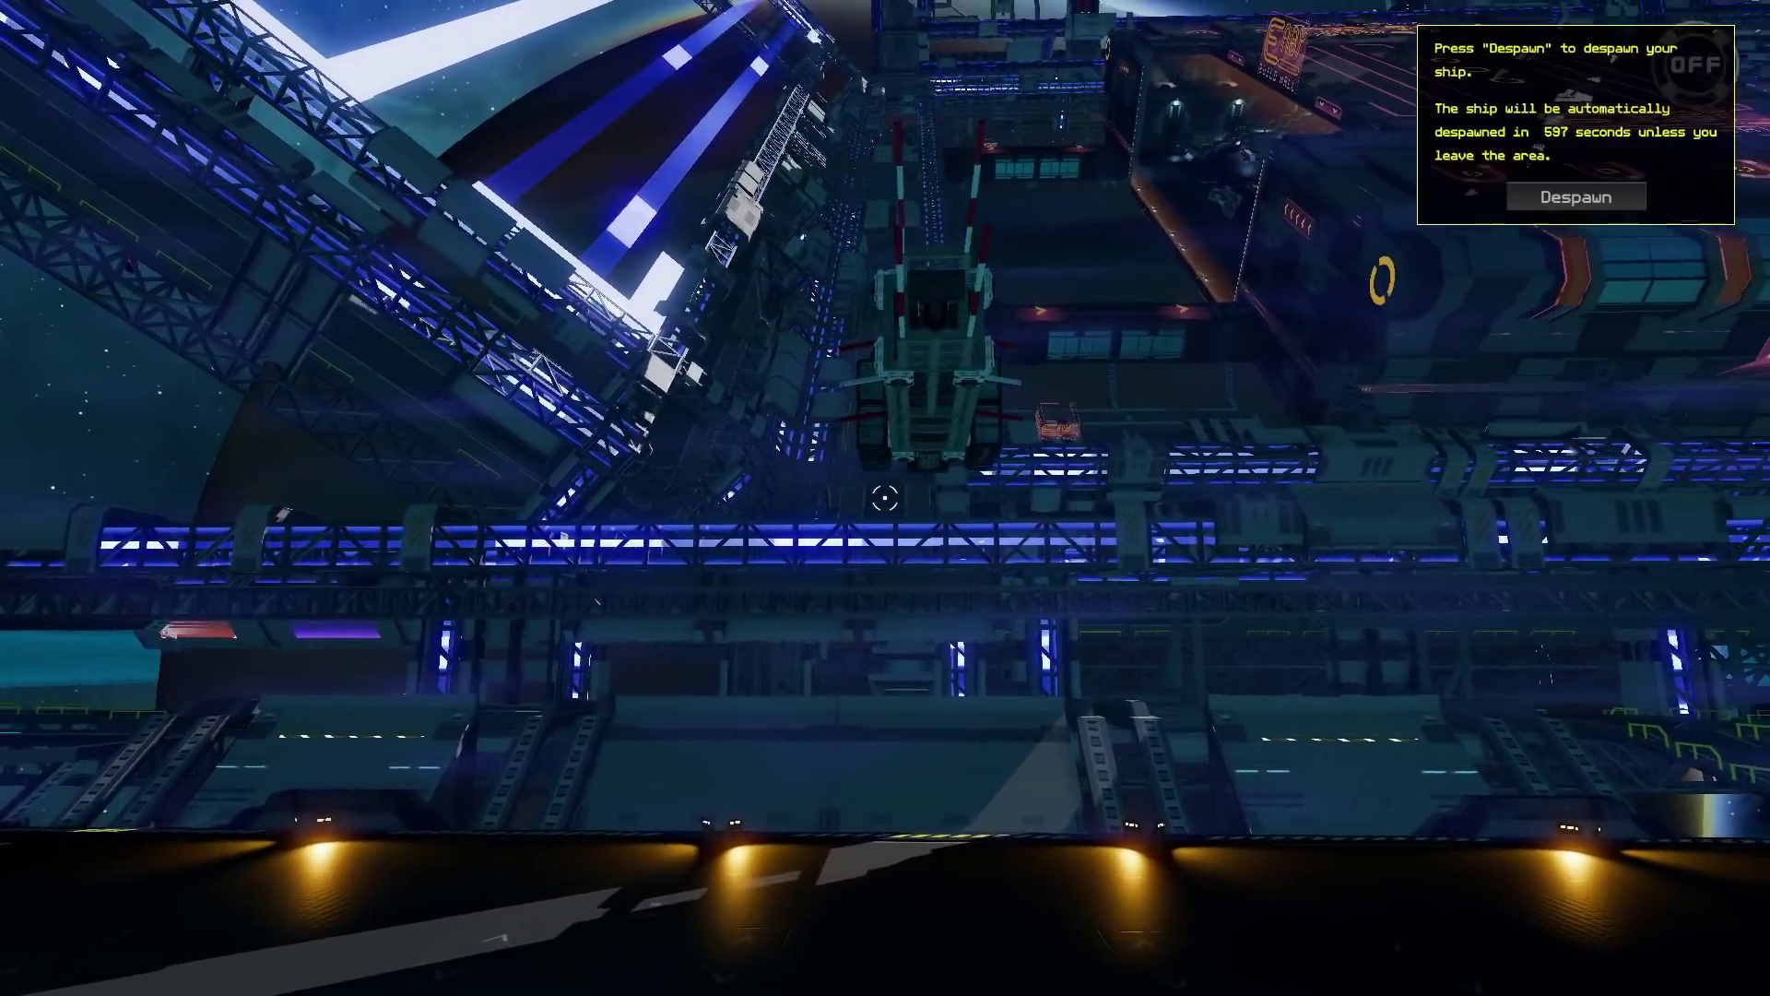
{"action": "key", "text": "w"}
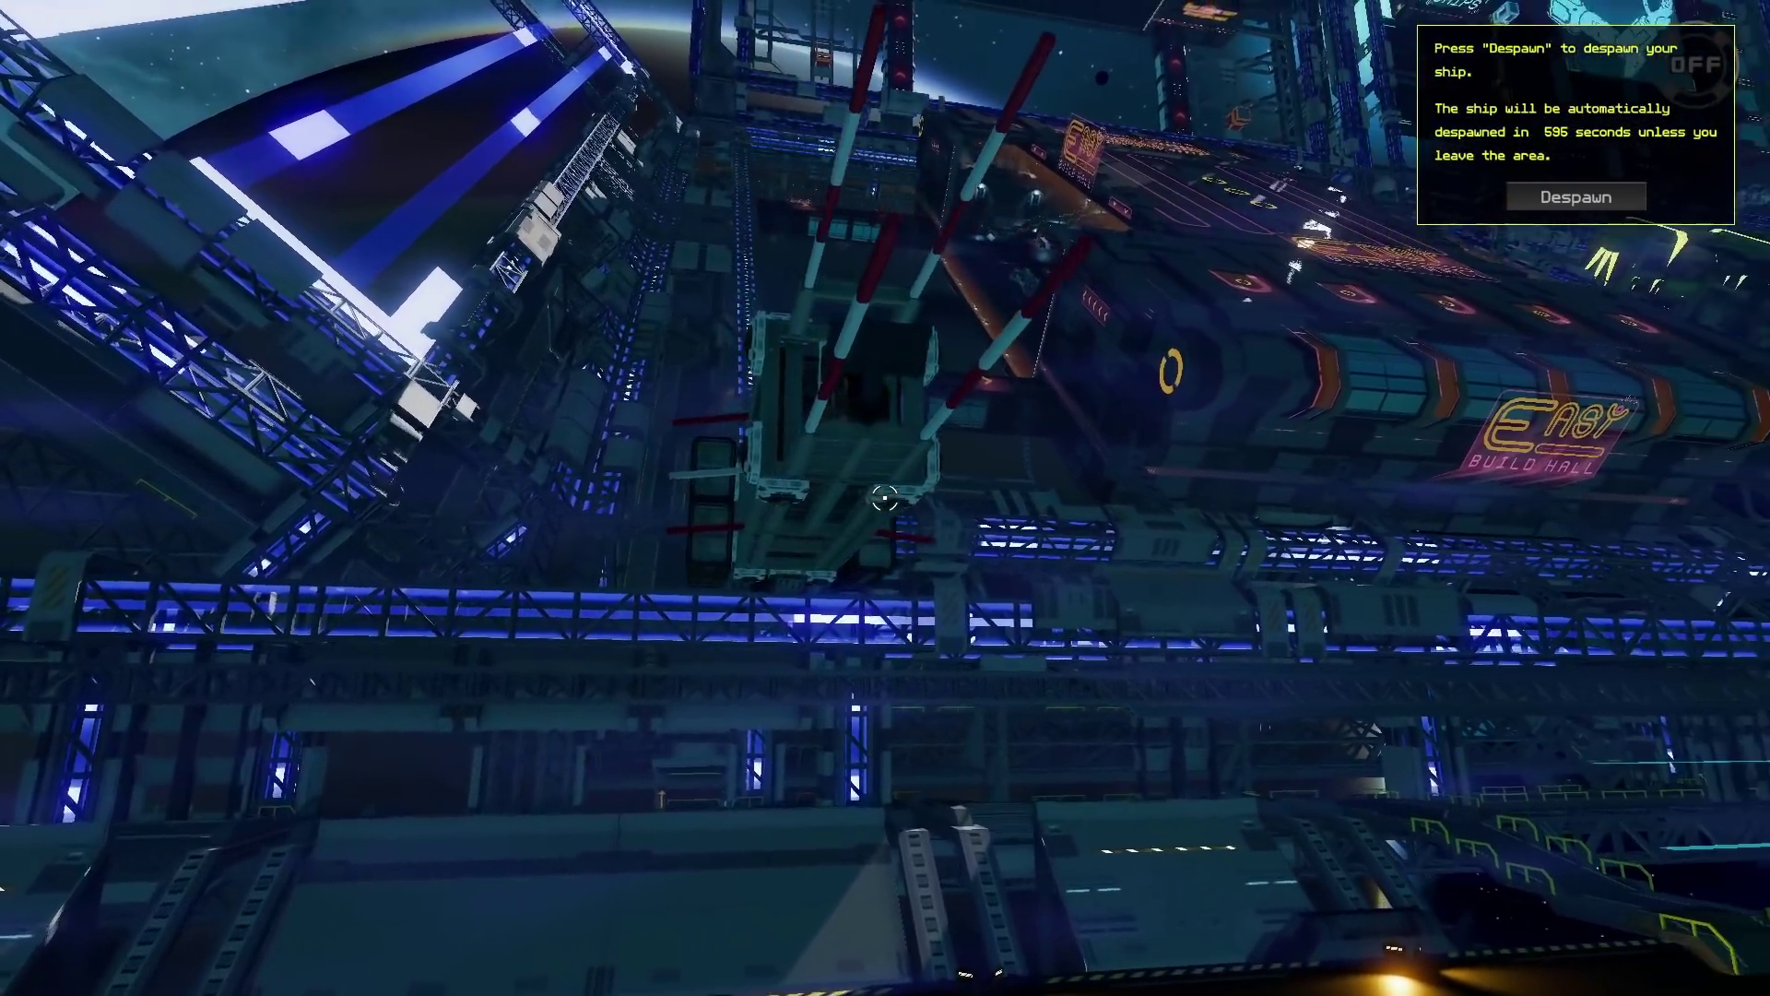
{"action": "key", "text": "w"}
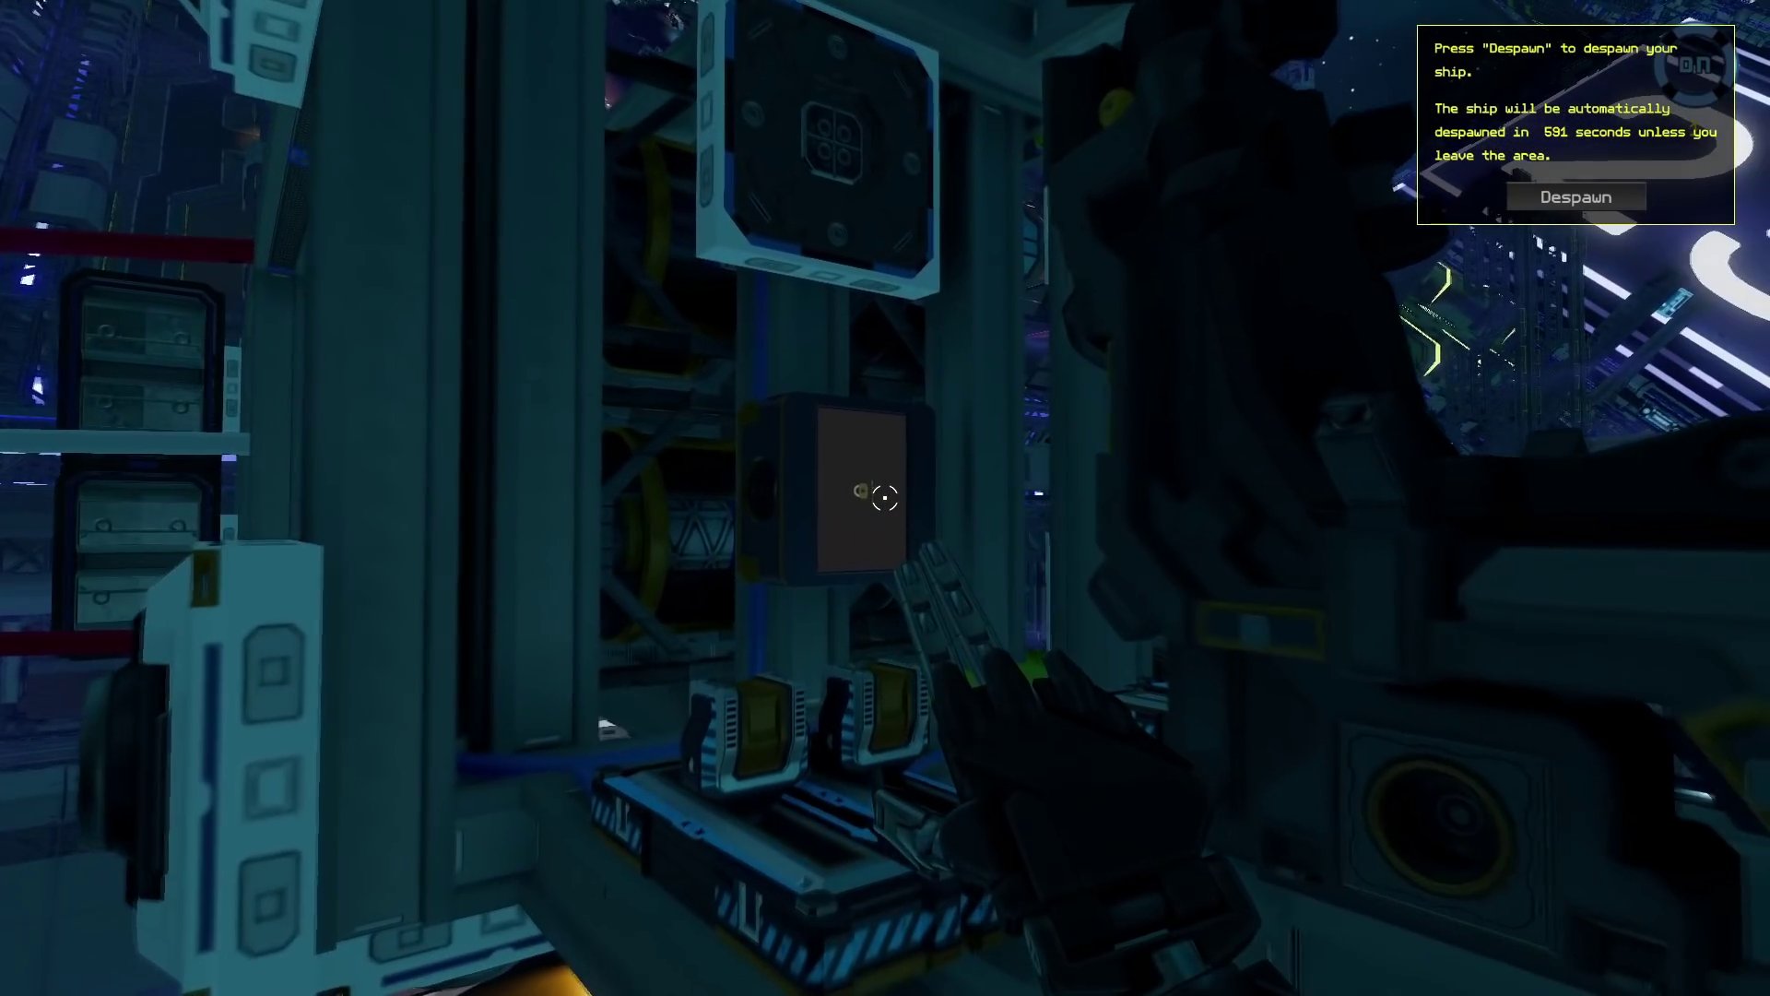
- View the ship's YOLOL chip code in the zoomed full-screen view and leave it again
{"action": "key", "text": "w"}
{"action": "key", "text": "q"}
{"action": "key", "text": "f"}
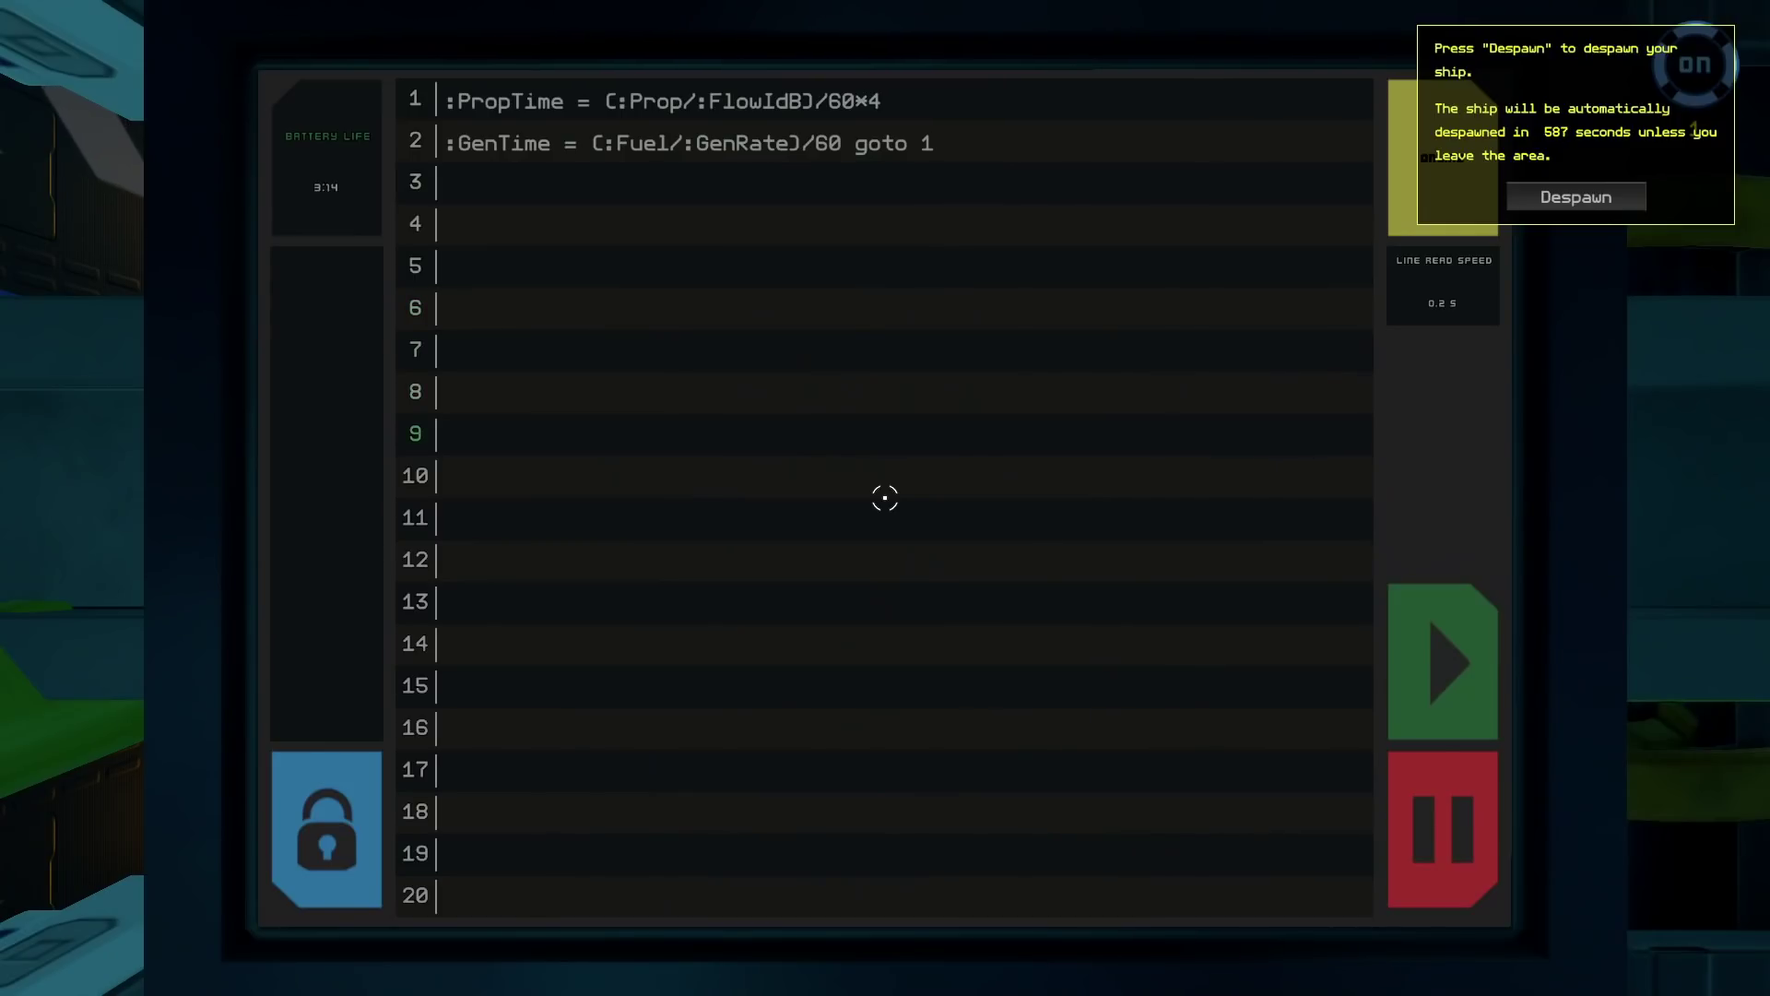
{"action": "key", "text": "Escape"}
{"action": "key", "text": "Escape"}
{"action": "key", "text": "Escape"}
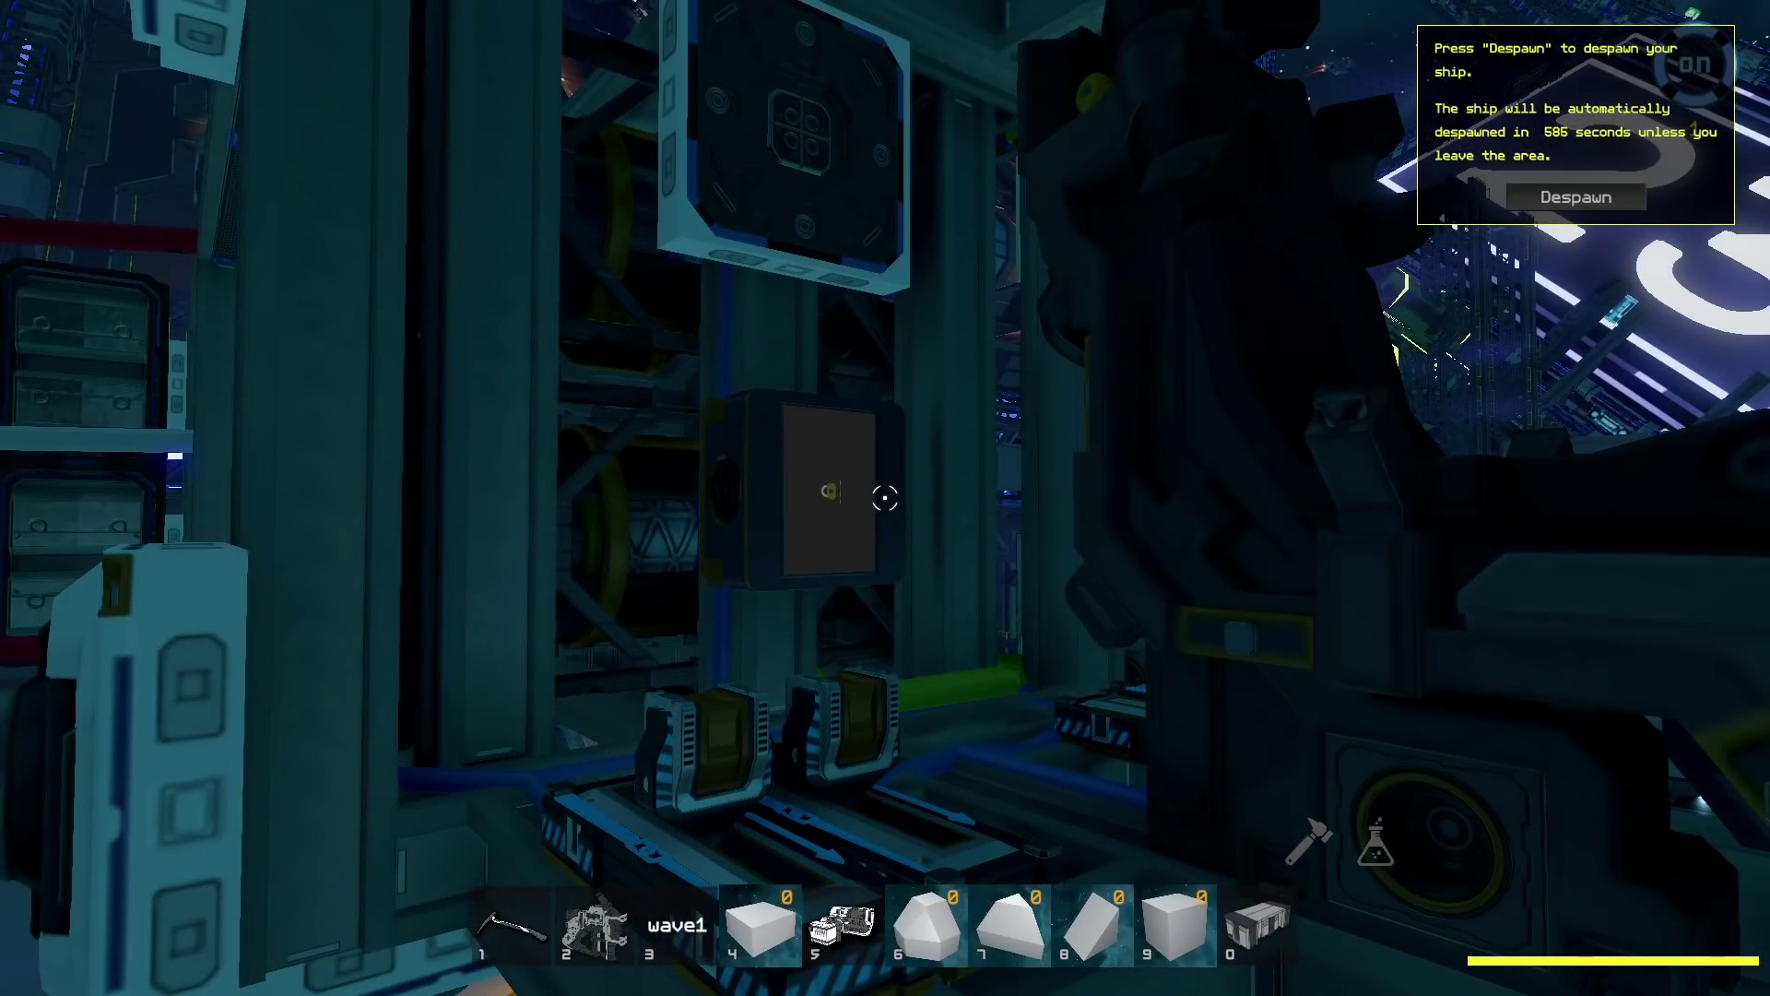
- Disable YOLOL chip zoom when editing and after unlocking, and view the chip without zooming
{"action": "key", "text": "Escape"}
{"action": "left_click", "coordinate": [885, 478]}
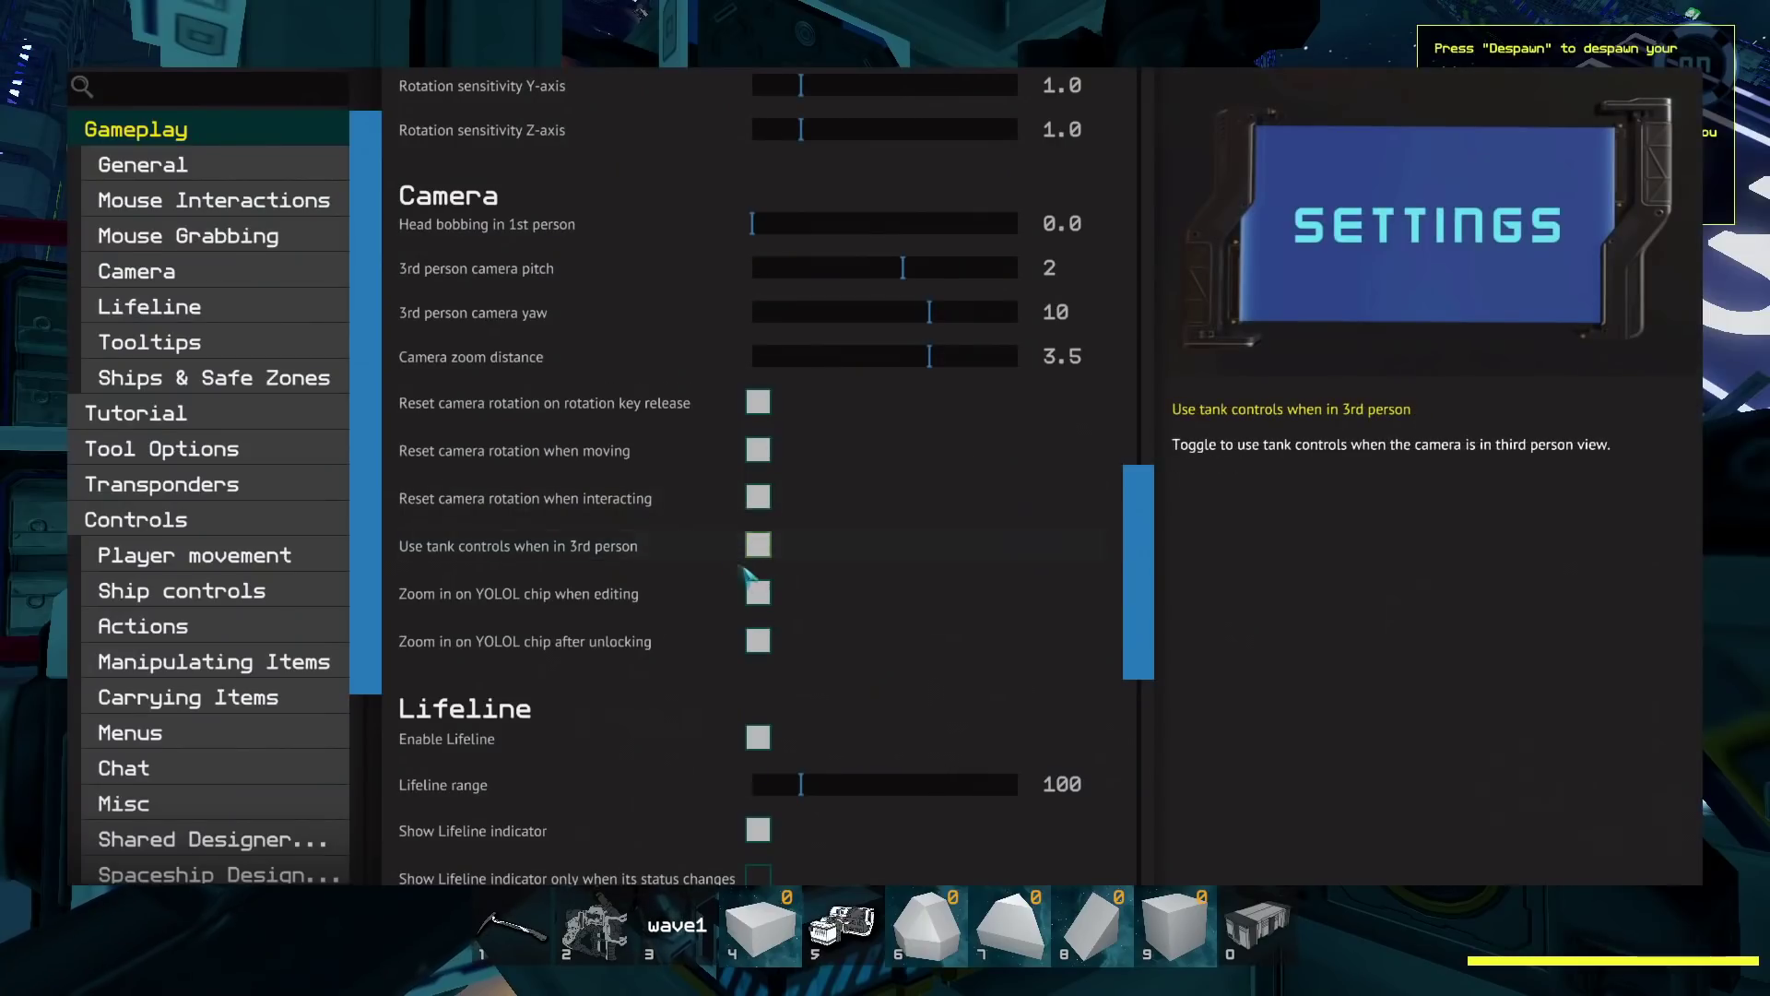
{"action": "key", "text": "Escape"}
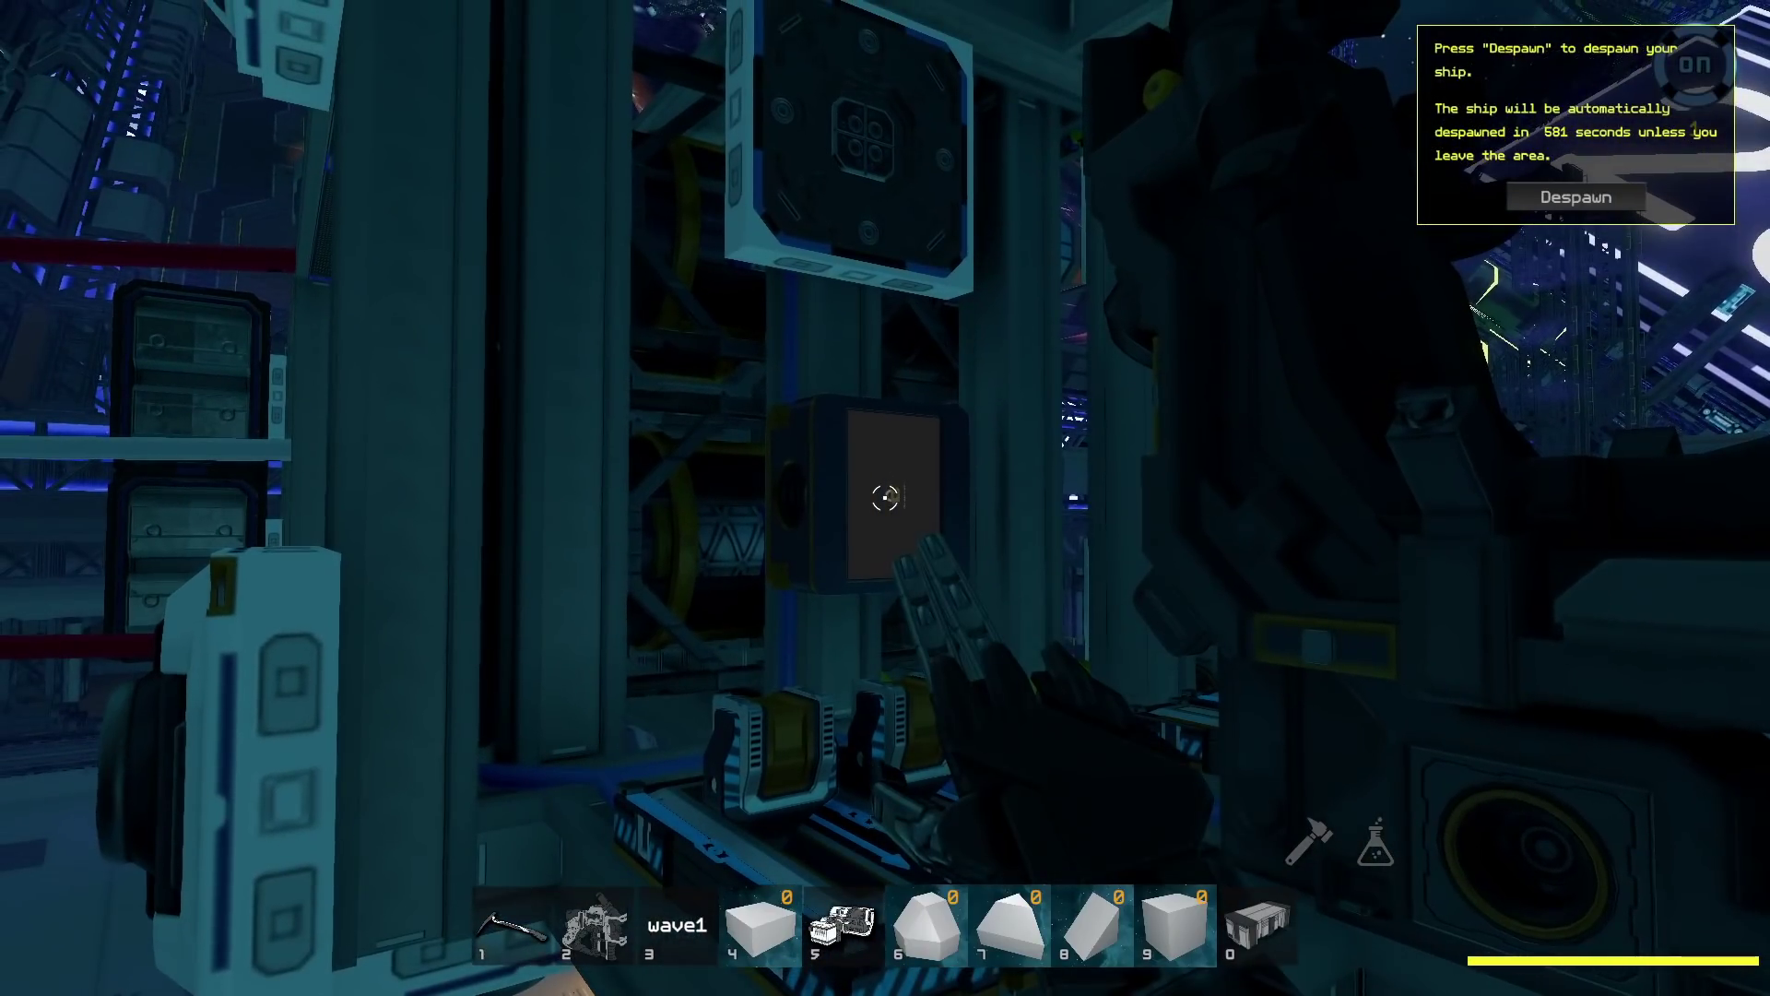
{"action": "key", "text": "a"}
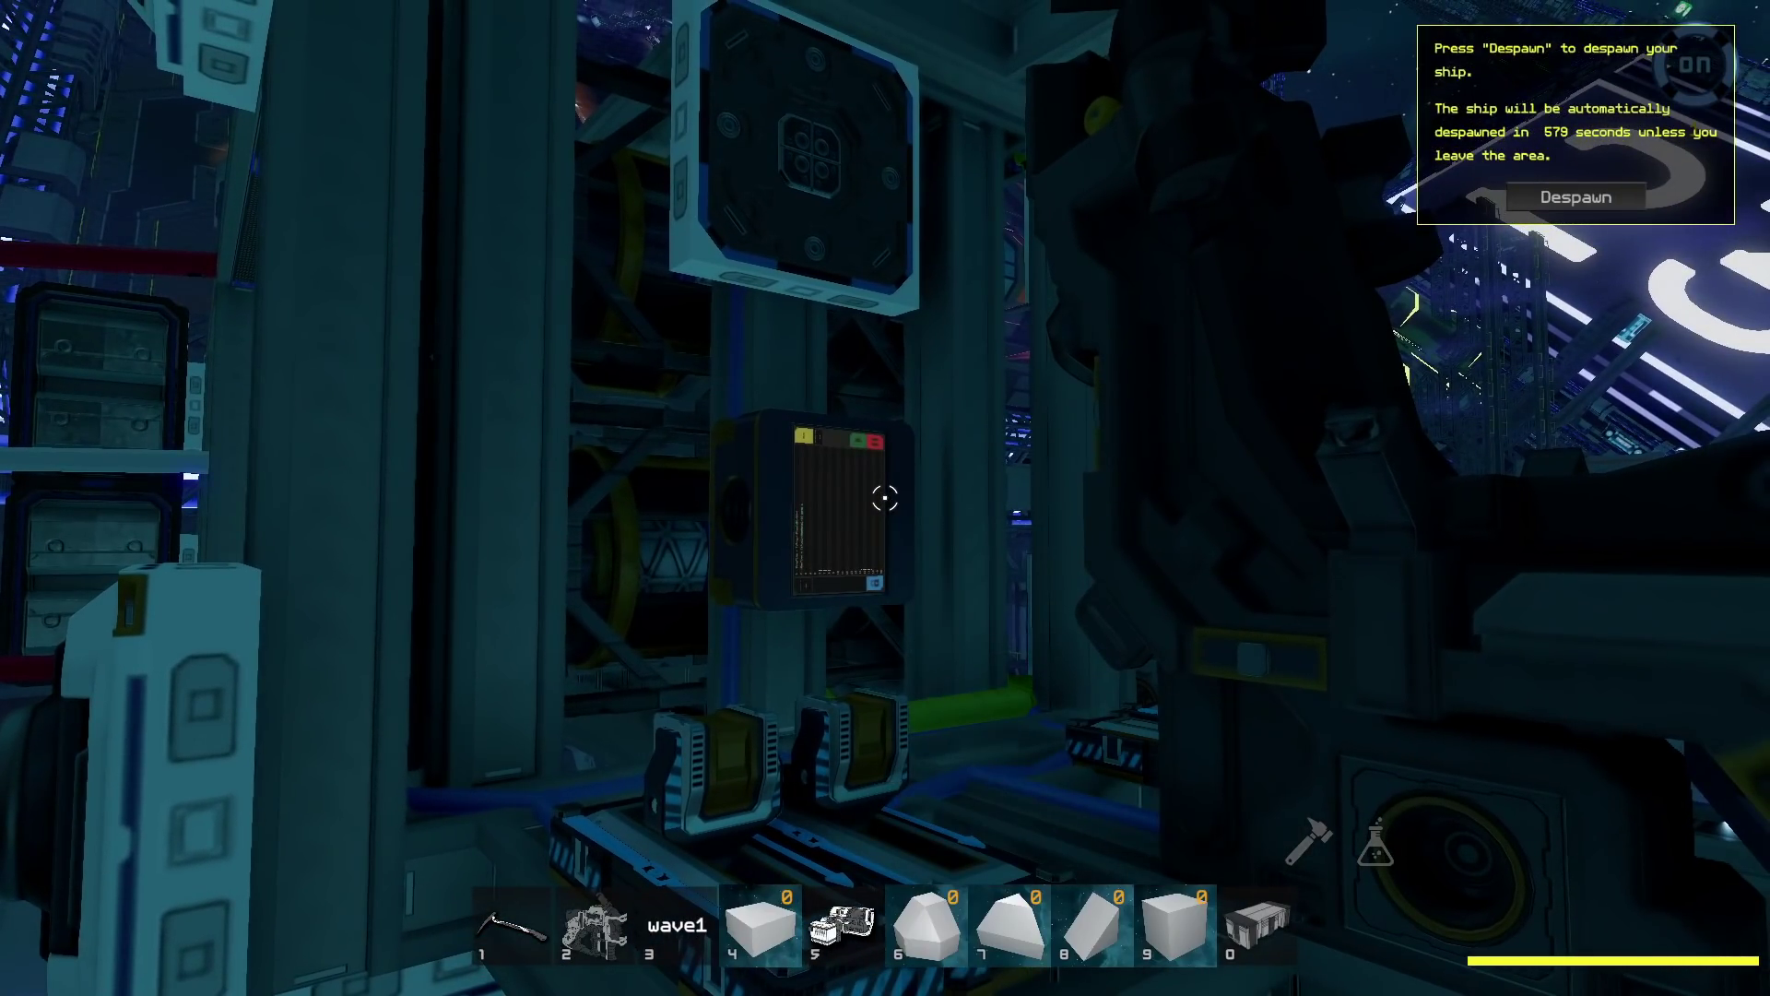
- Enable zooming in on the YOLOL chip both when editing and after unlocking in the Camera settings
{"action": "key", "text": "Escape"}
{"action": "left_click", "coordinate": [766, 474]}
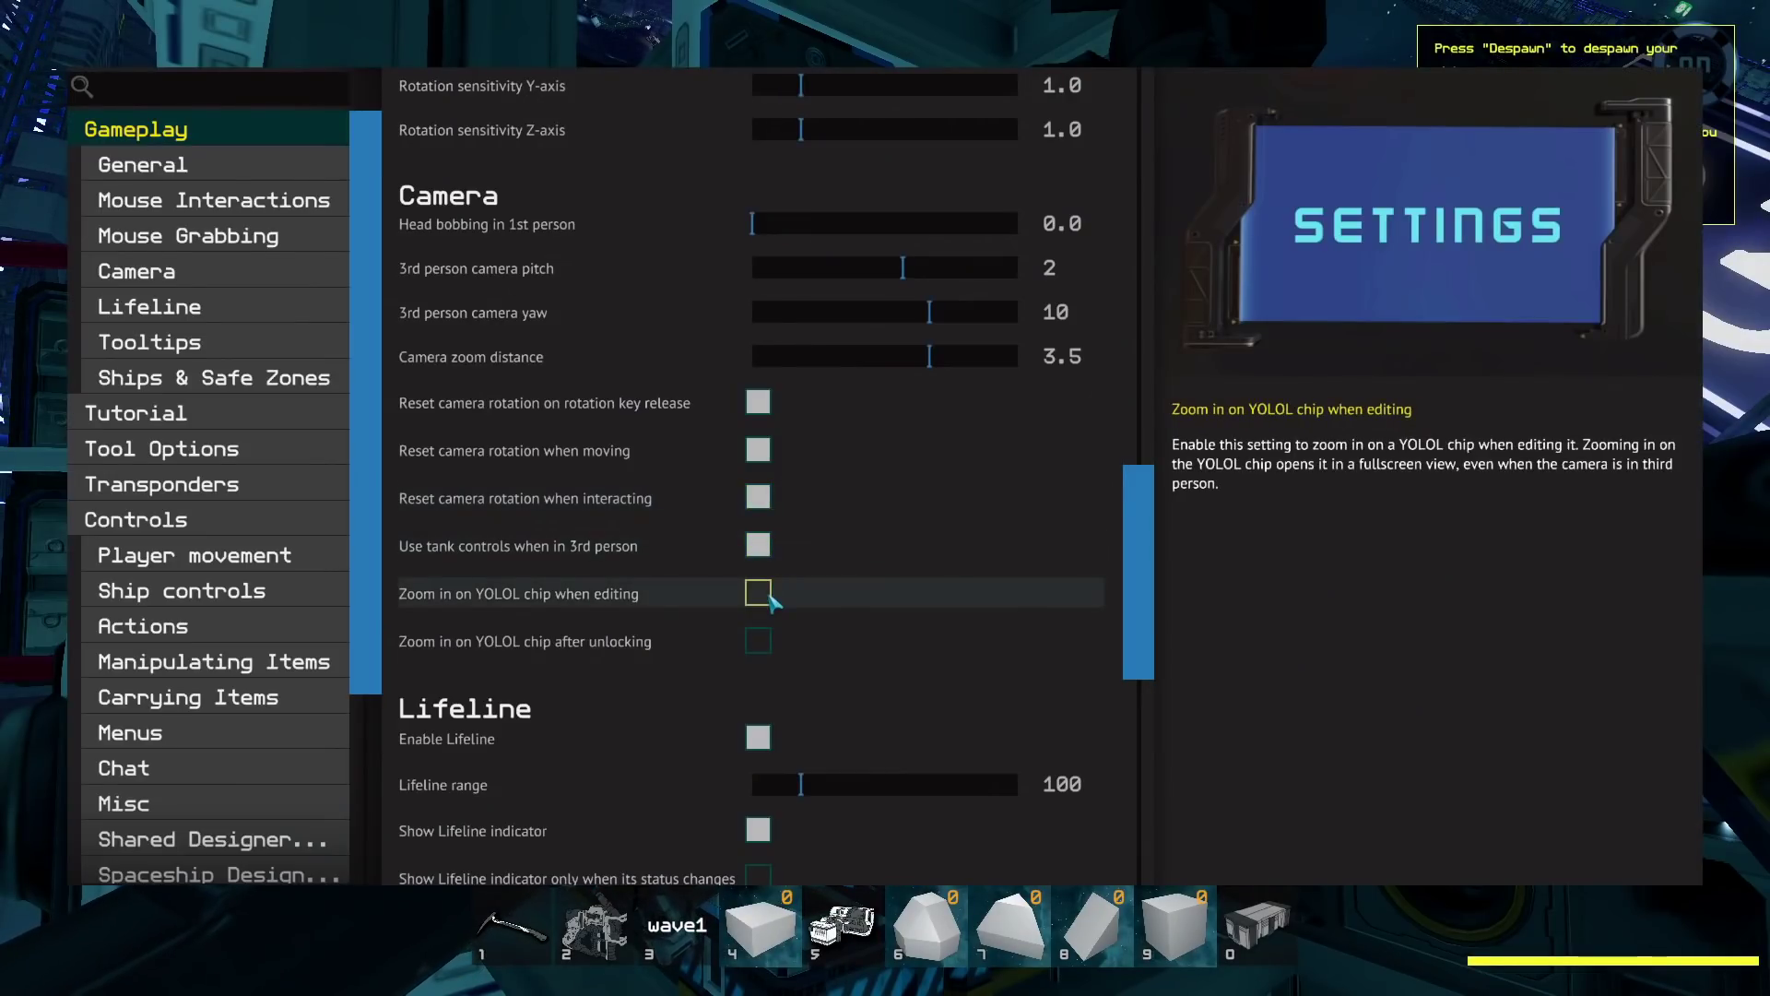
{"action": "left_click", "coordinate": [771, 597]}
{"action": "left_click", "coordinate": [762, 638]}
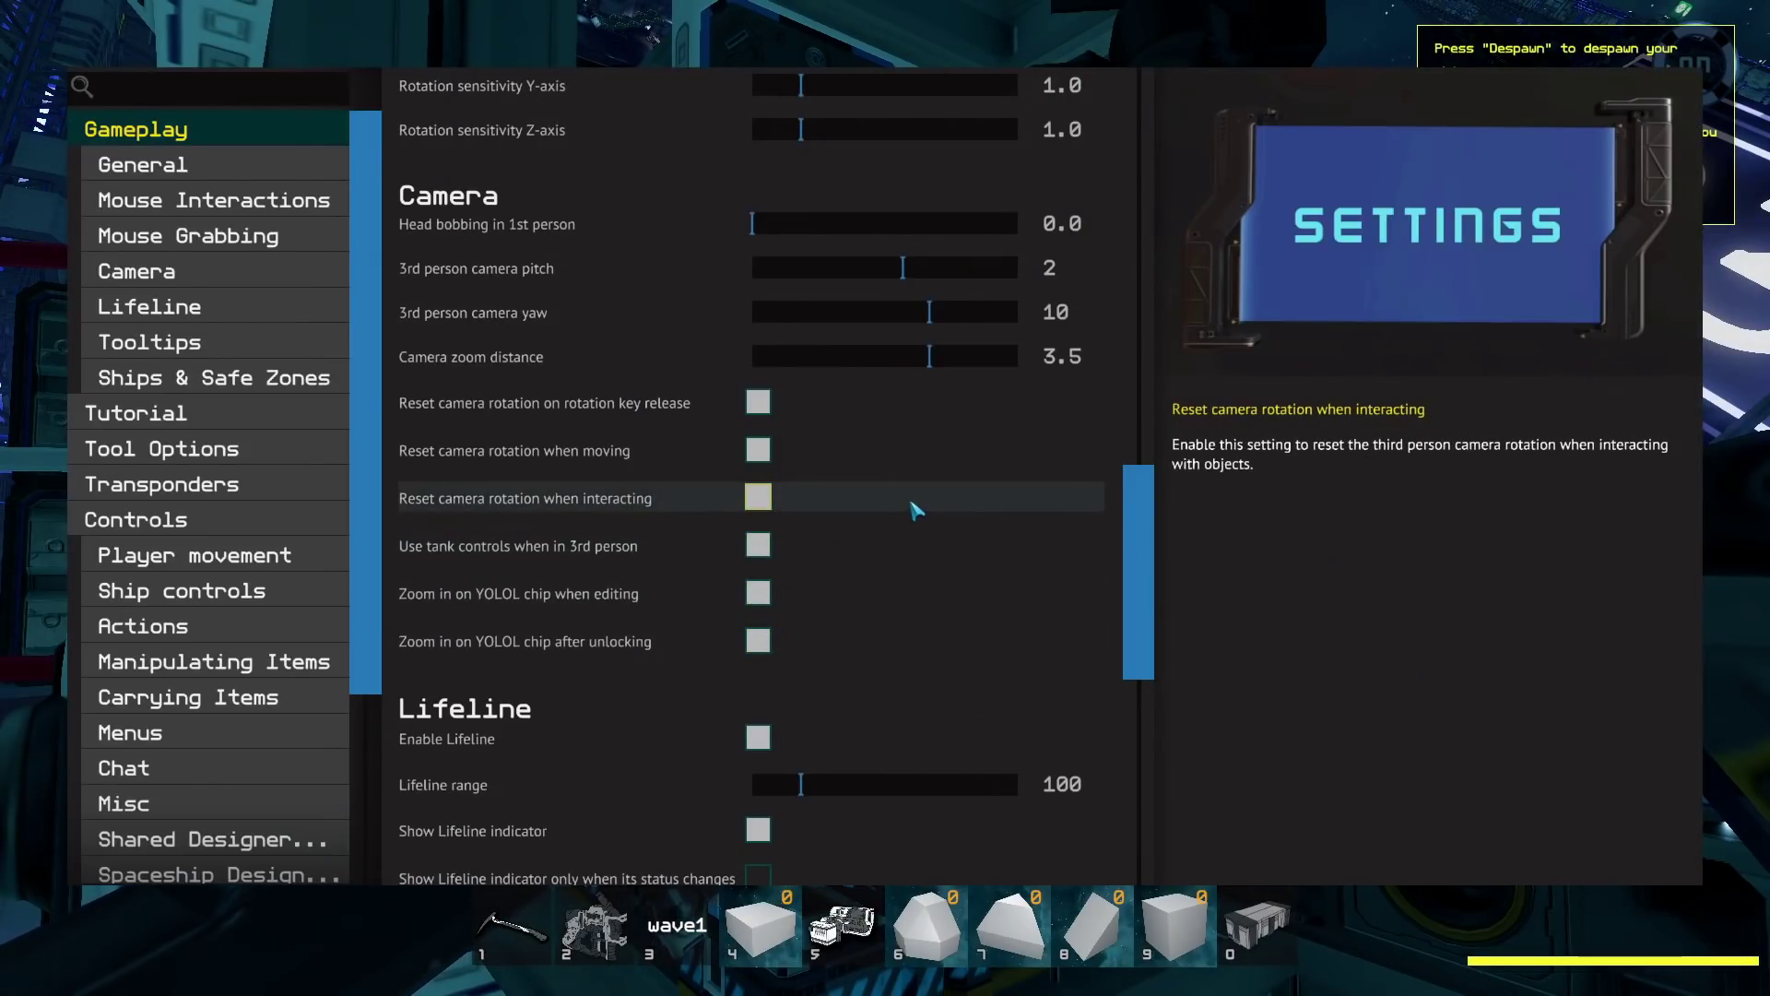
- Look over the Lifeline settings and return to the ship
{"action": "scroll", "coordinate": [916, 510], "scroll_direction": "down", "scroll_amount": 5}
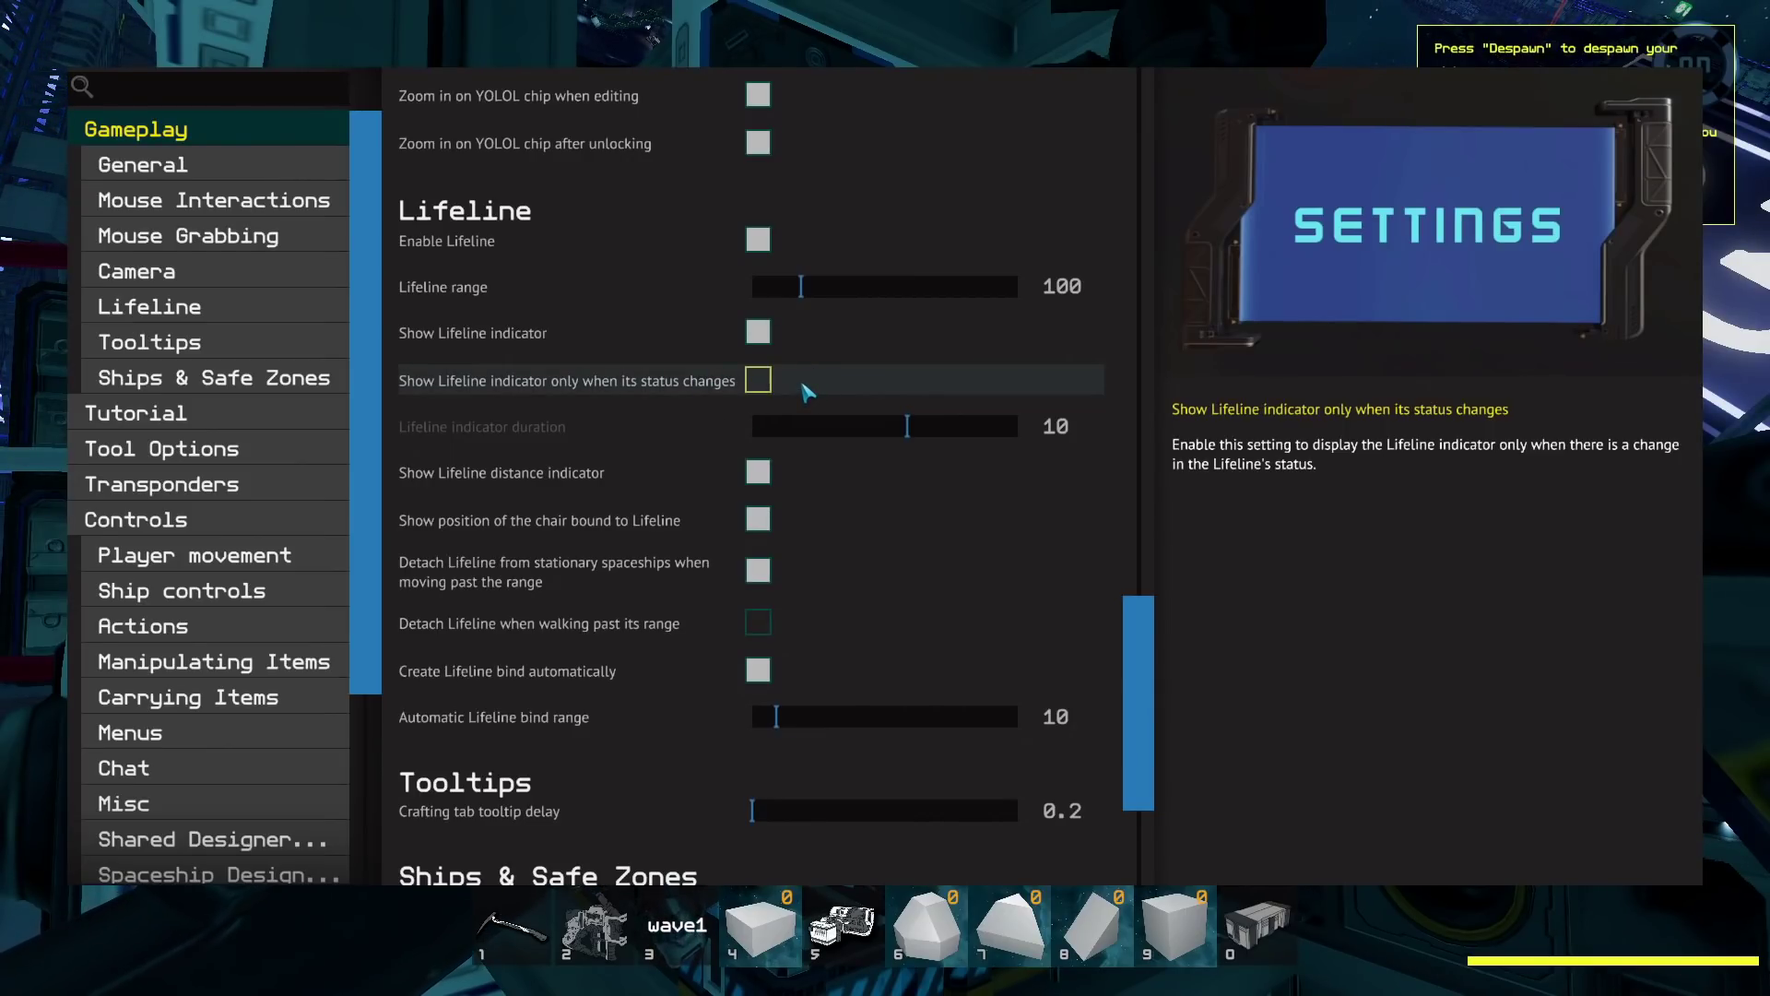
{"action": "key", "text": "Escape"}
{"action": "key", "text": "Escape"}
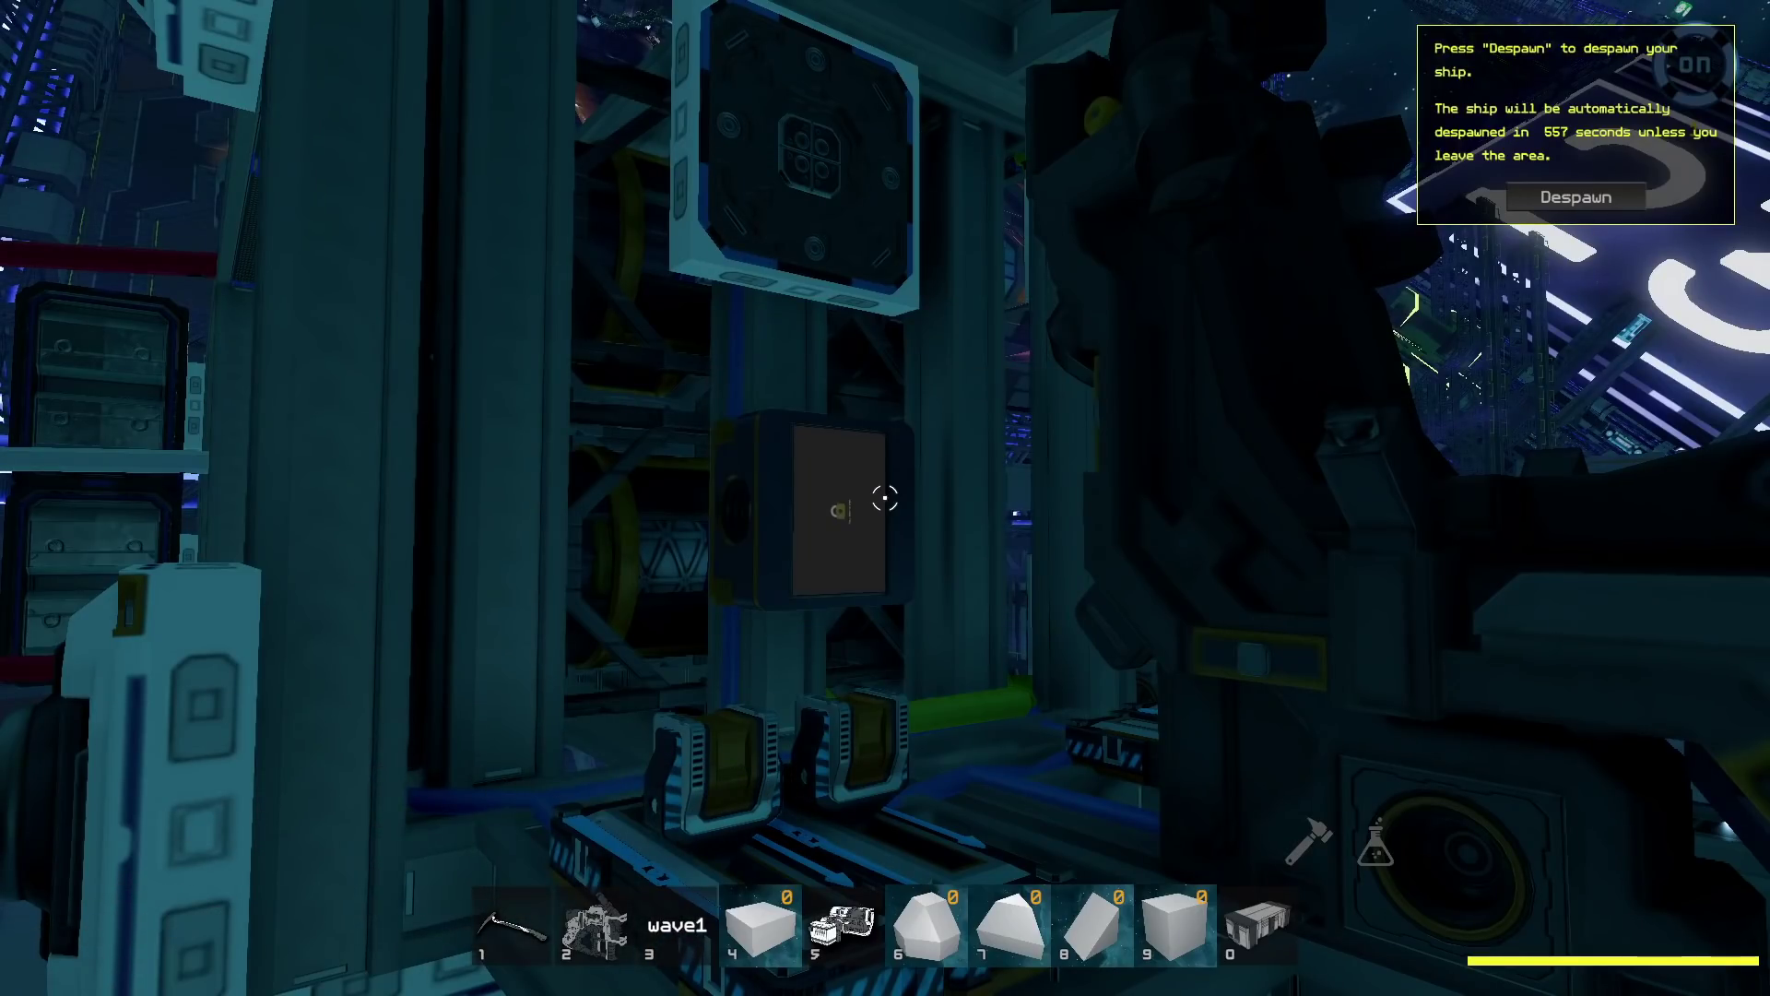
- Back away from the Basic Rescue Ship and despawn it
{"action": "key", "text": "s"}
{"action": "key", "text": "d"}
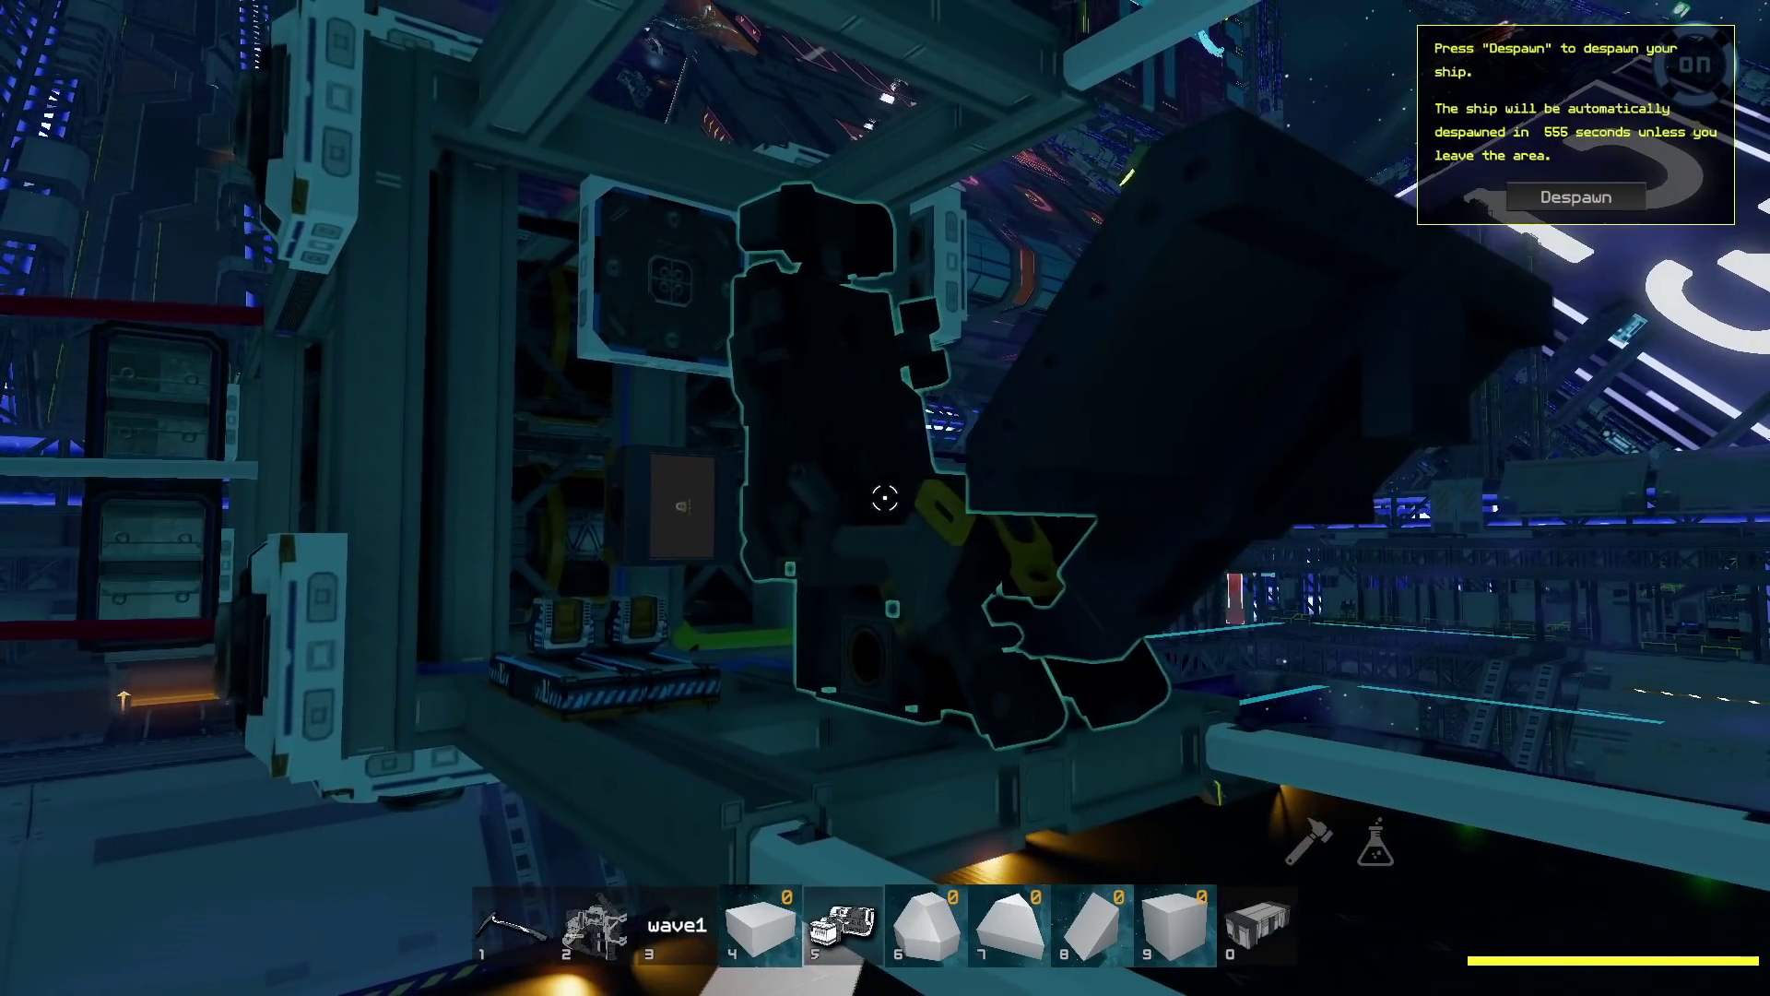
{"action": "key", "text": "Tab"}
{"action": "left_click", "coordinate": [1576, 196]}
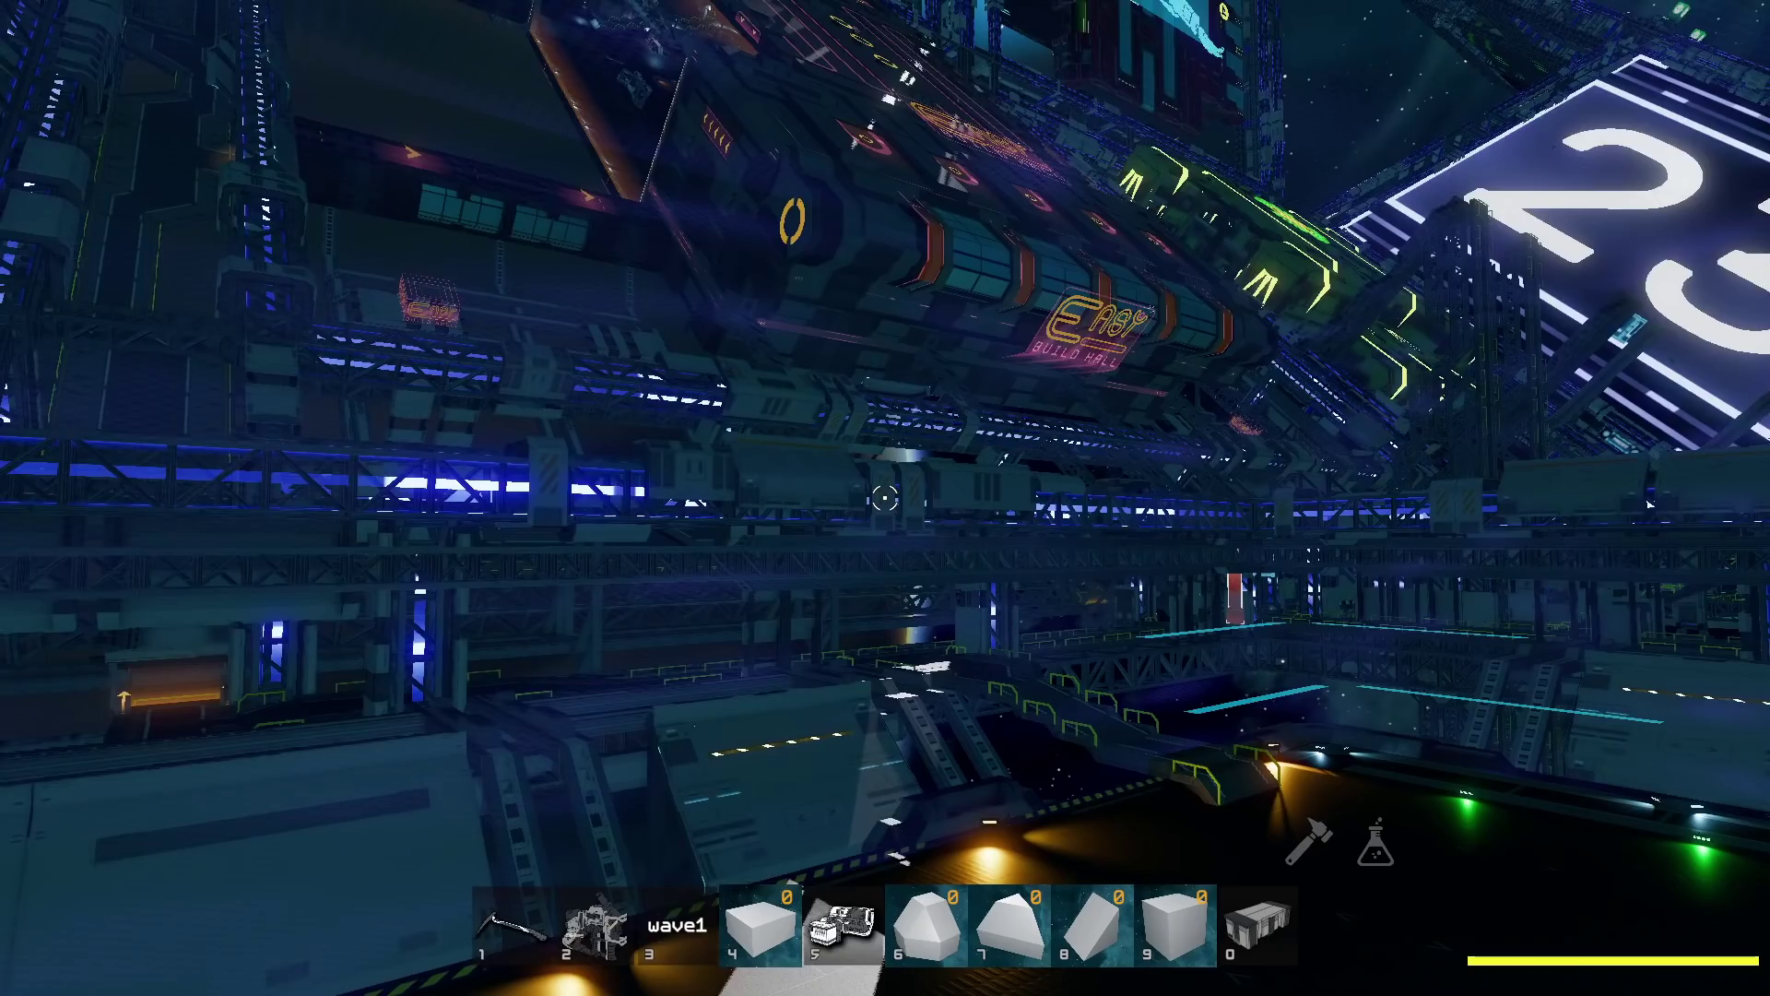
- Travel back across the landing platform to the front of the Ship Spawn terminal
{"action": "key", "text": "w"}
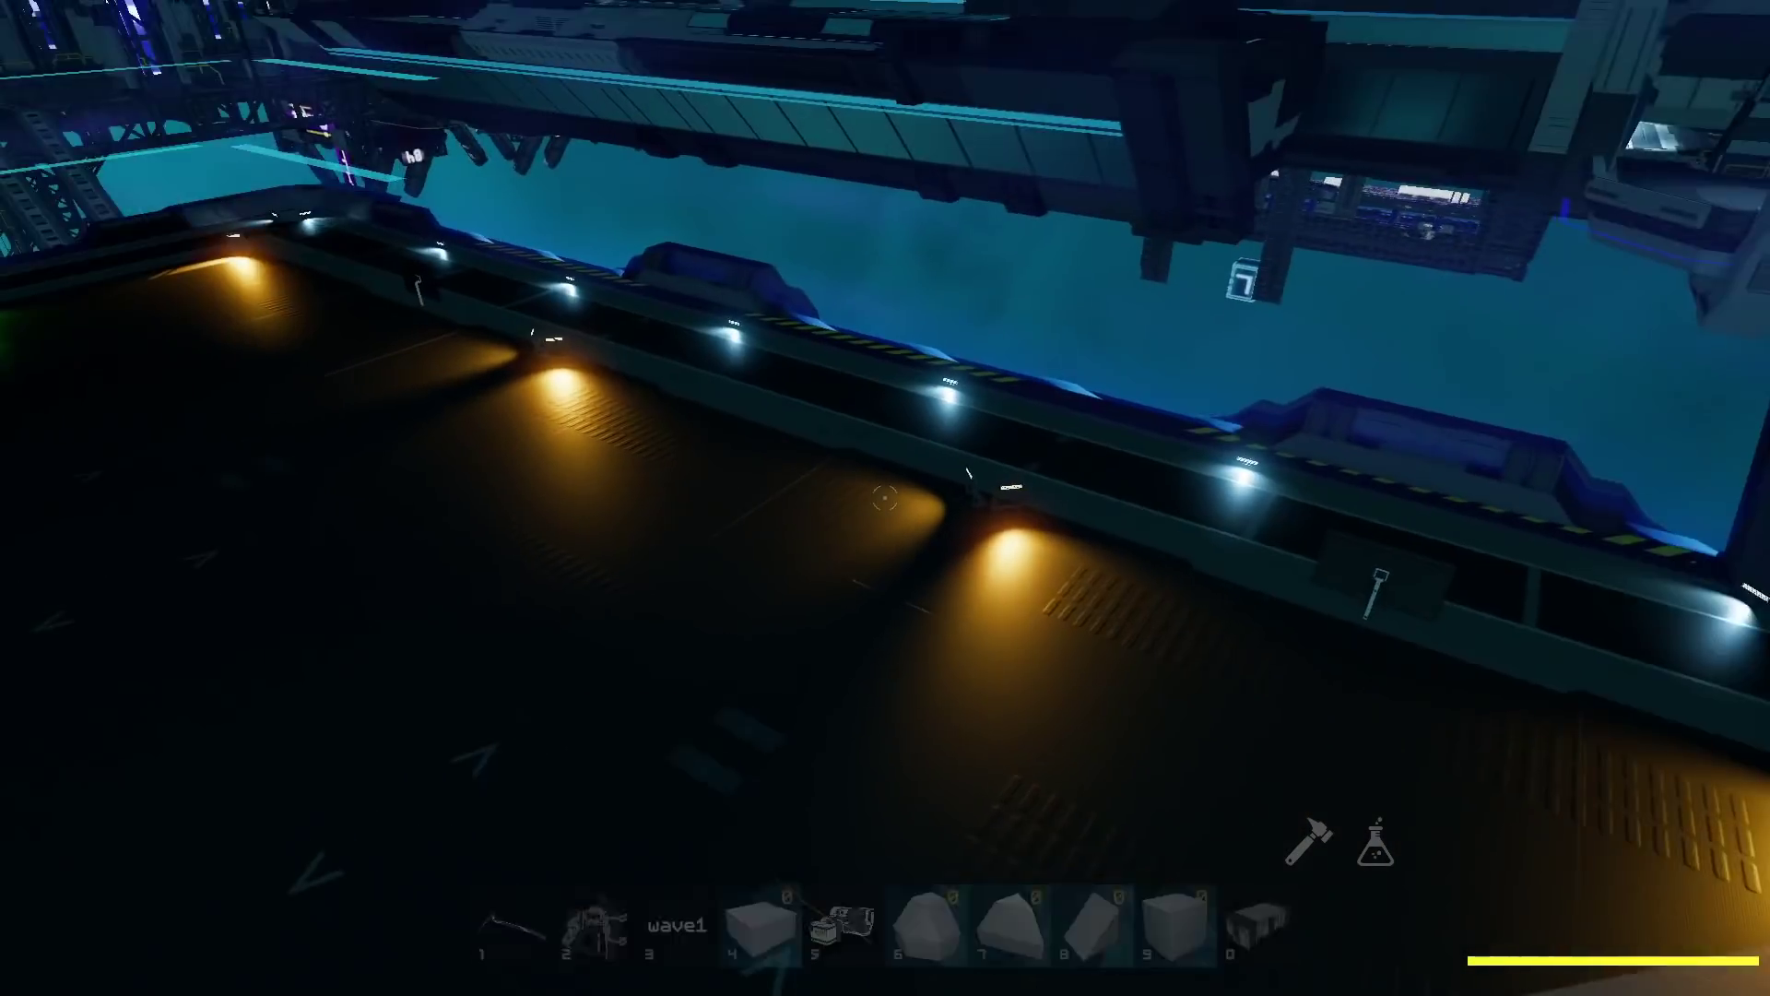
{"action": "key", "text": "w"}
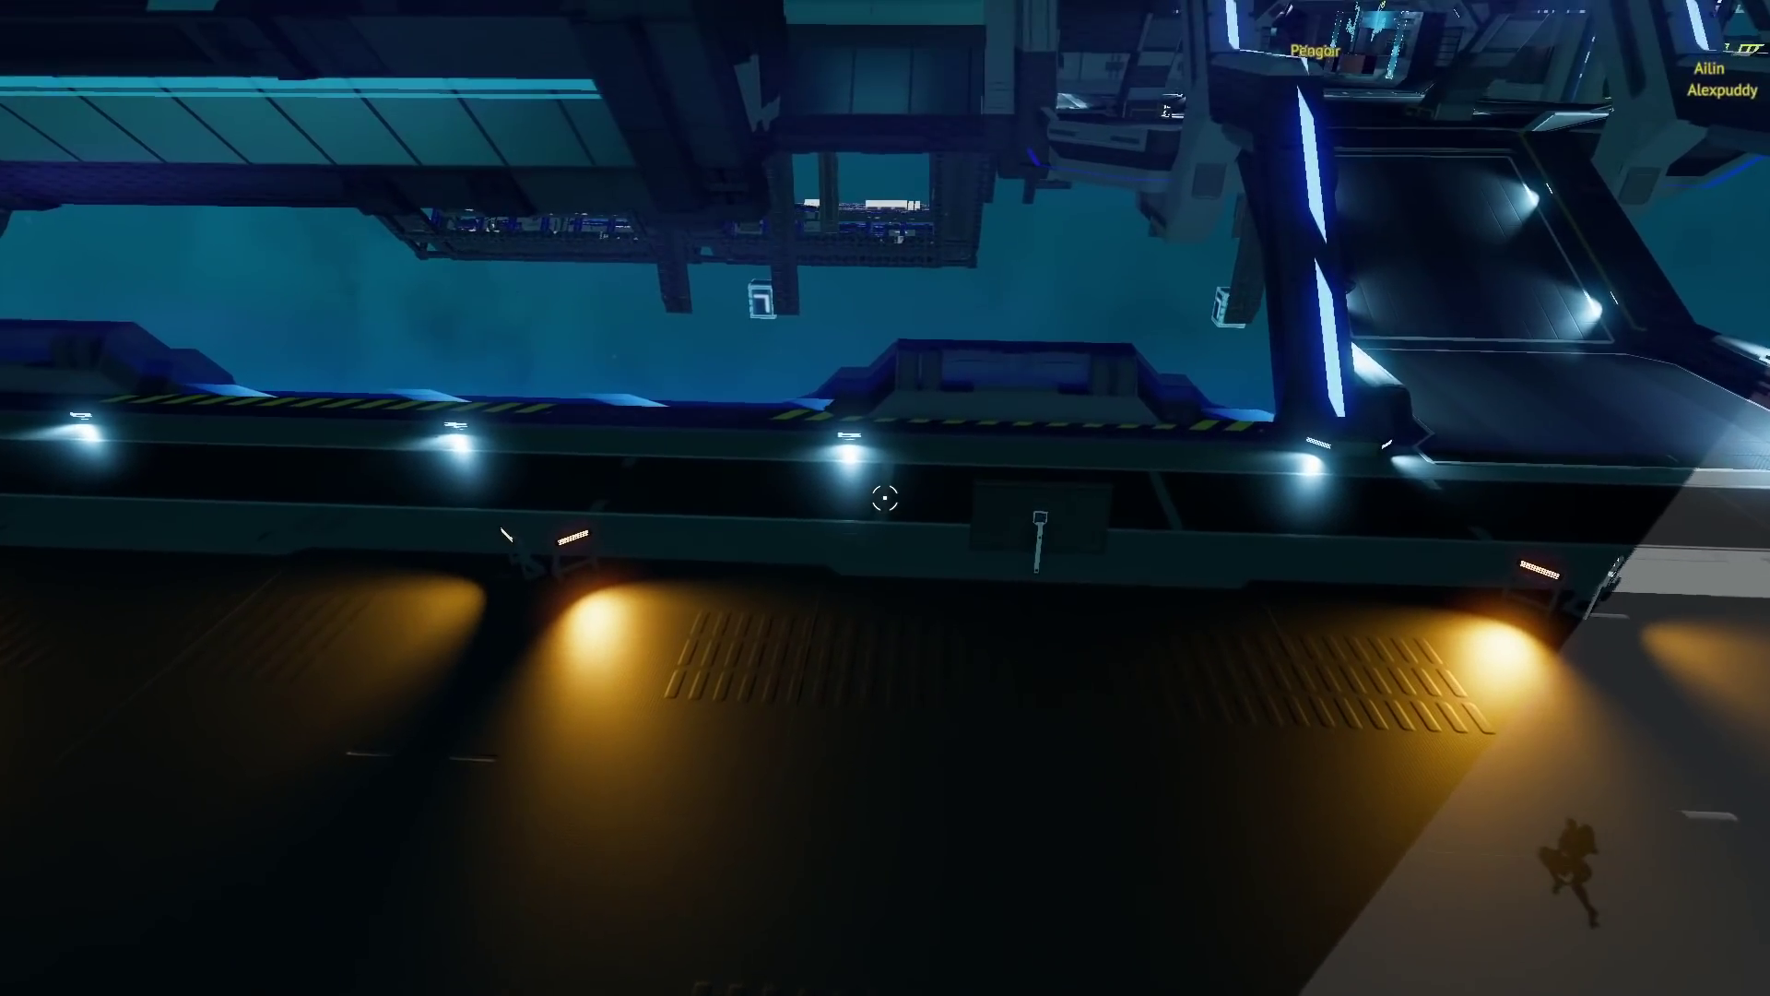
{"action": "key", "text": "w"}
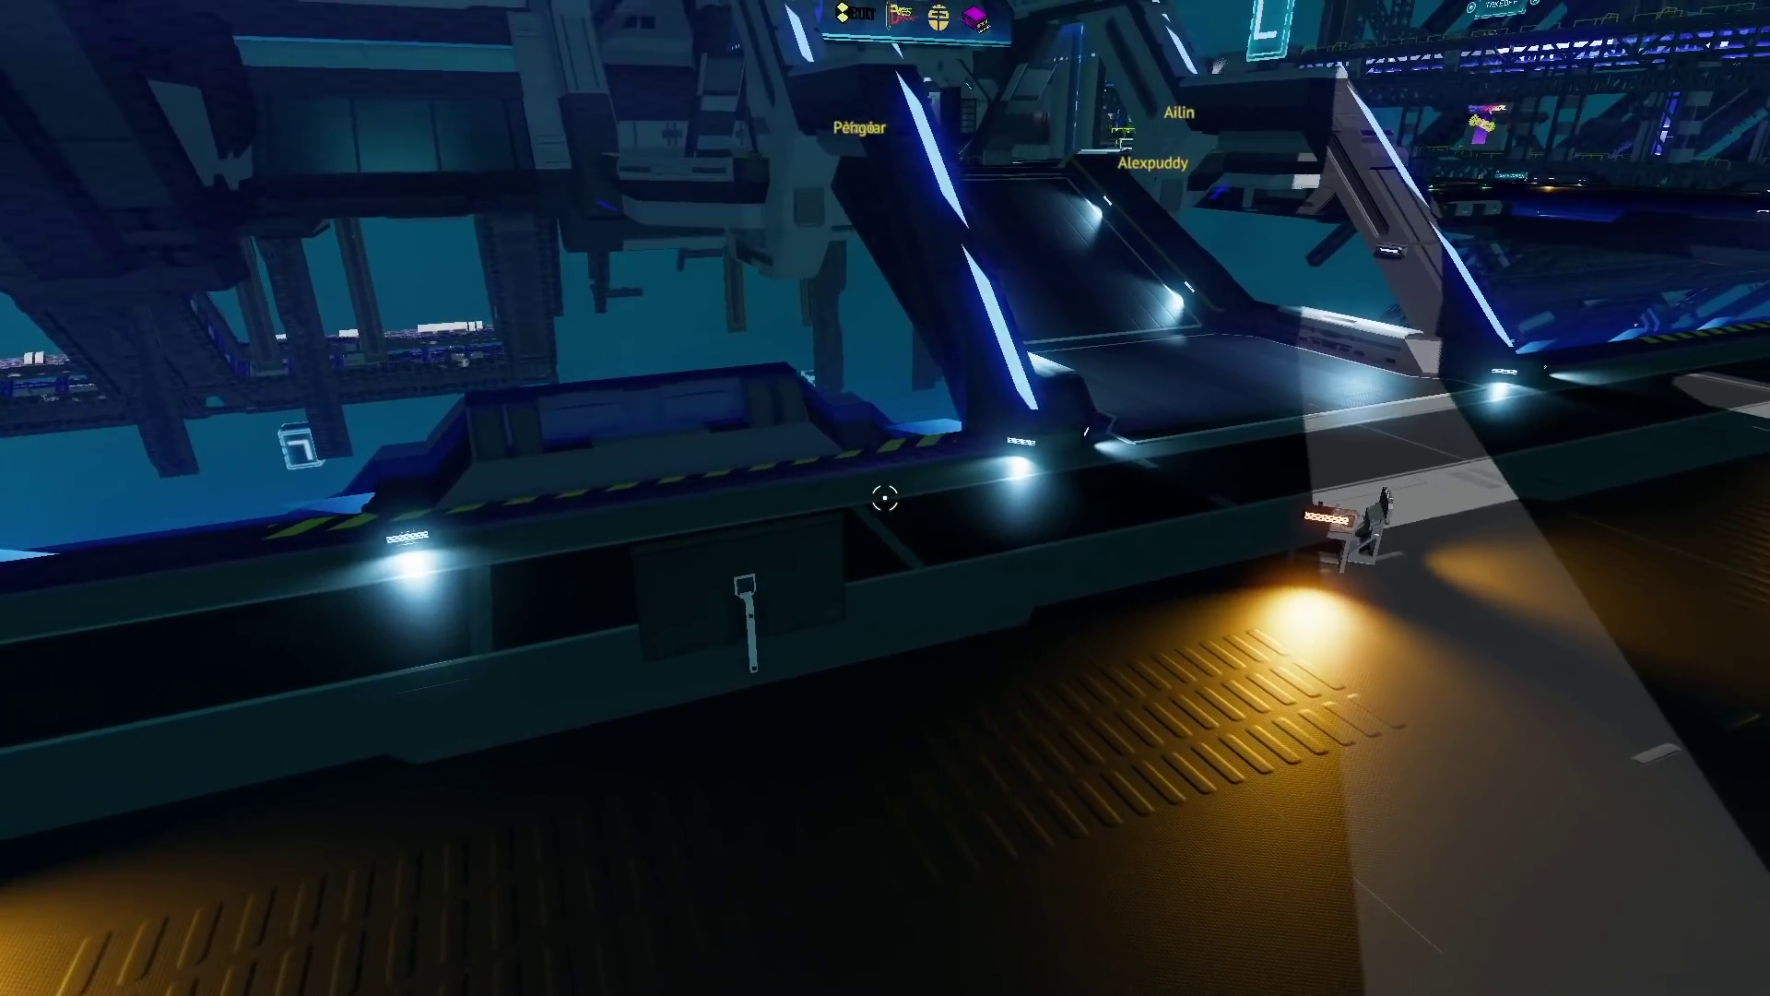
{"action": "key", "text": "a"}
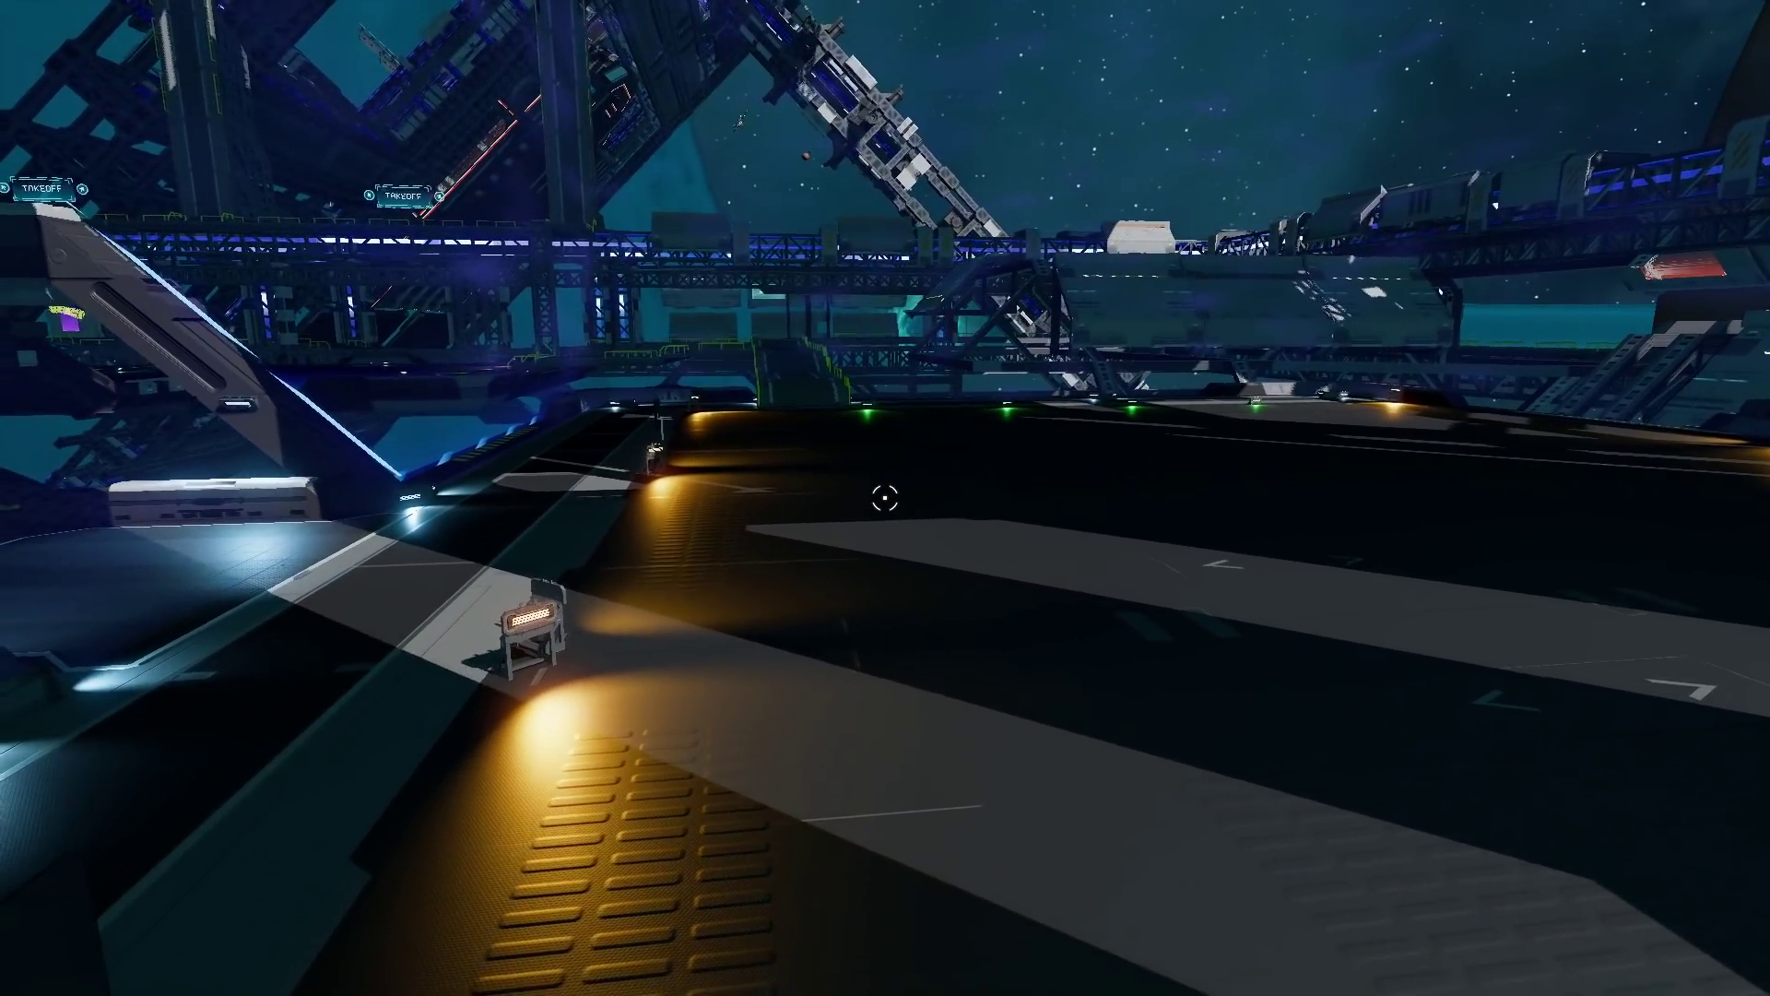
{"action": "key", "text": "w"}
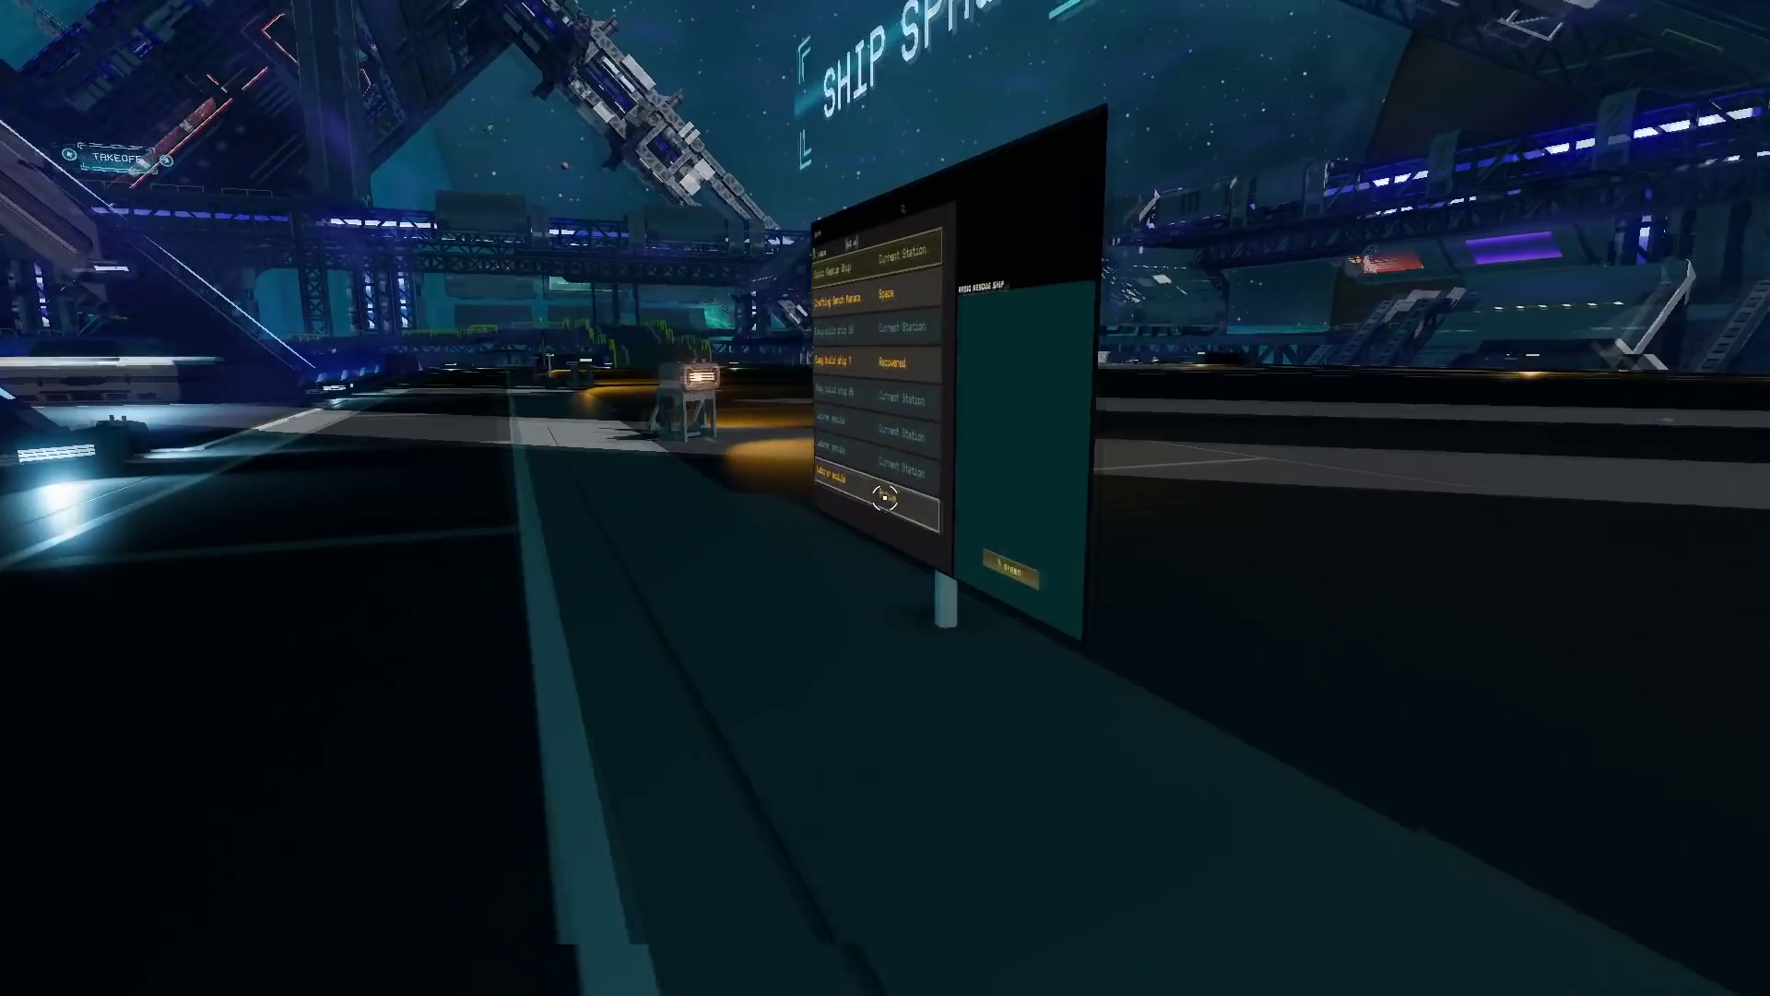
{"action": "key", "text": "a"}
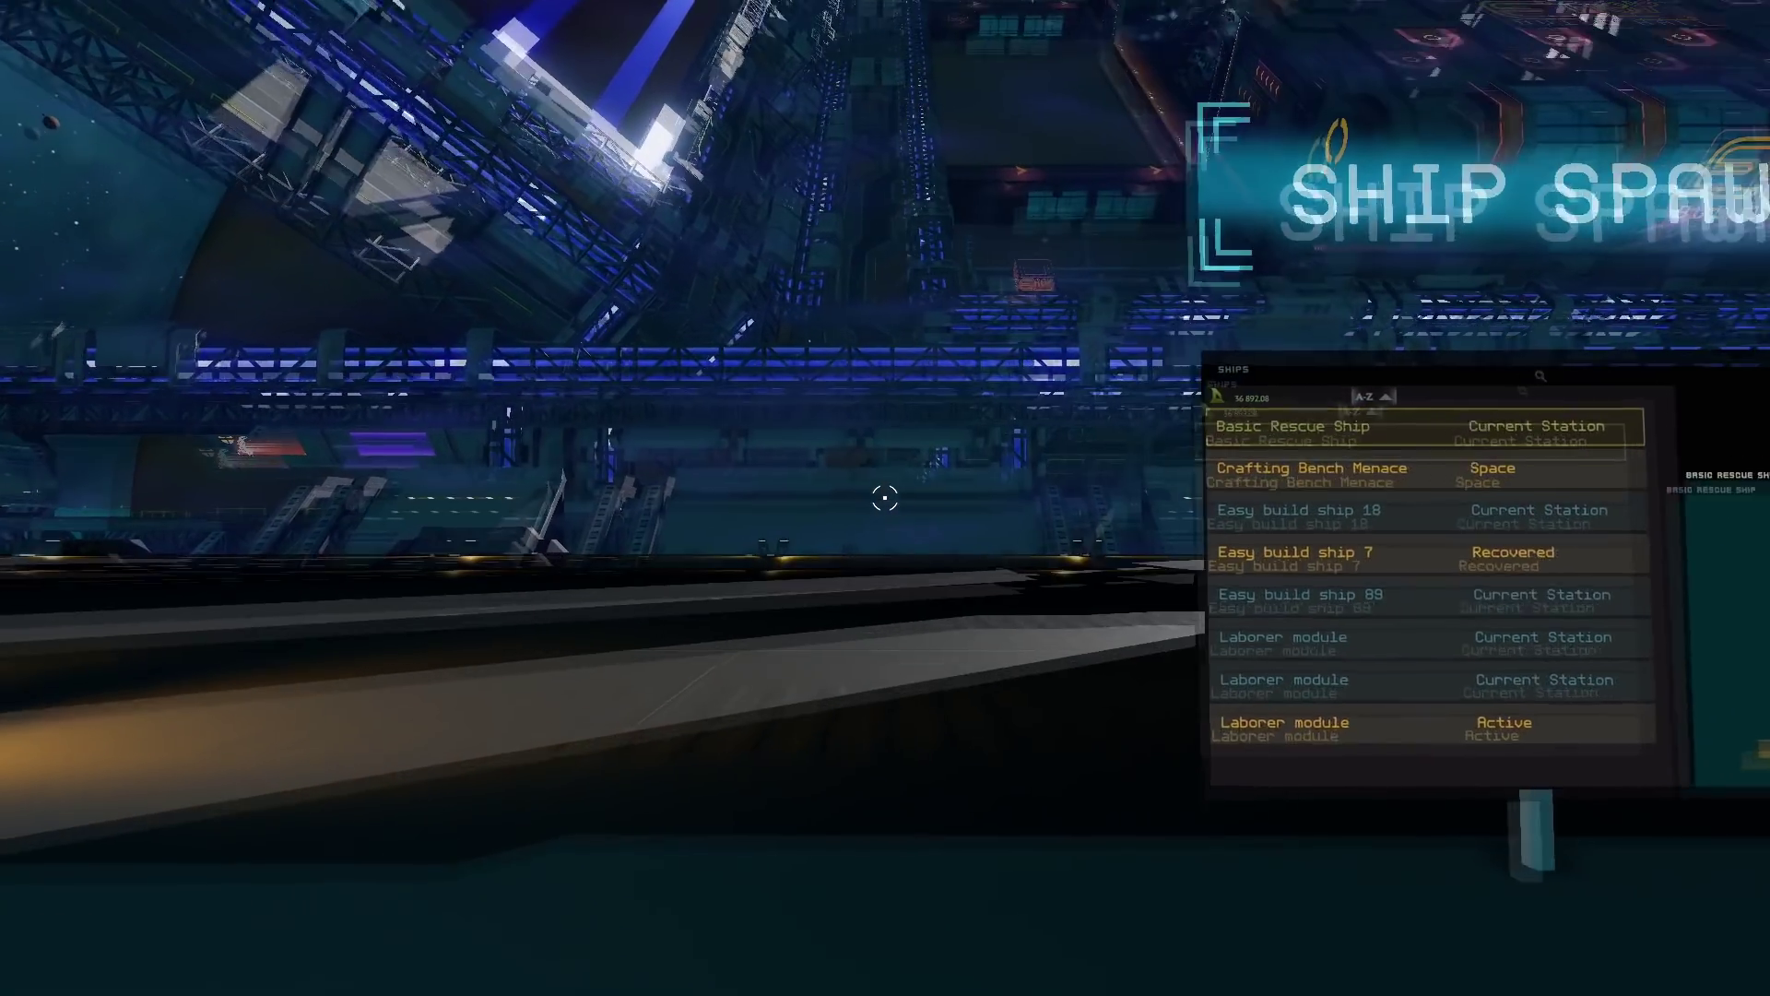
- Reopen the Gameplay settings and examine the Lifeline, Tooltips and Ships & Safe Zones options
{"action": "key", "text": "Escape"}
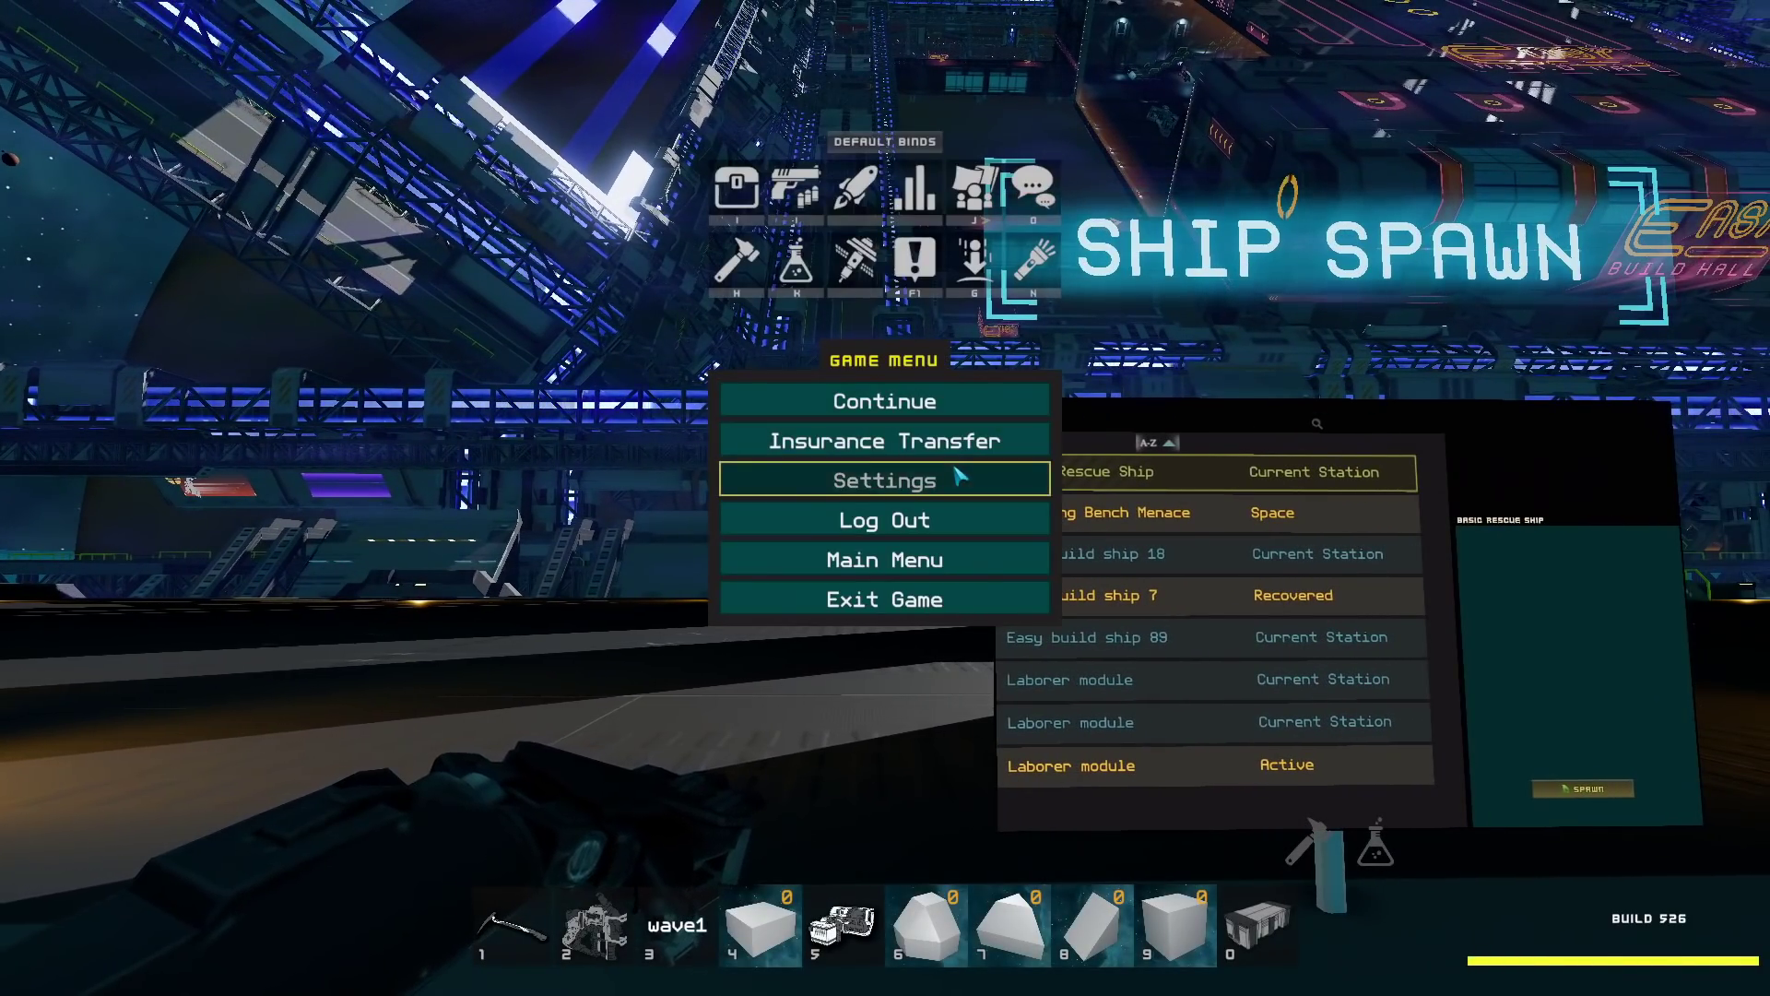
{"action": "left_click", "coordinate": [960, 474]}
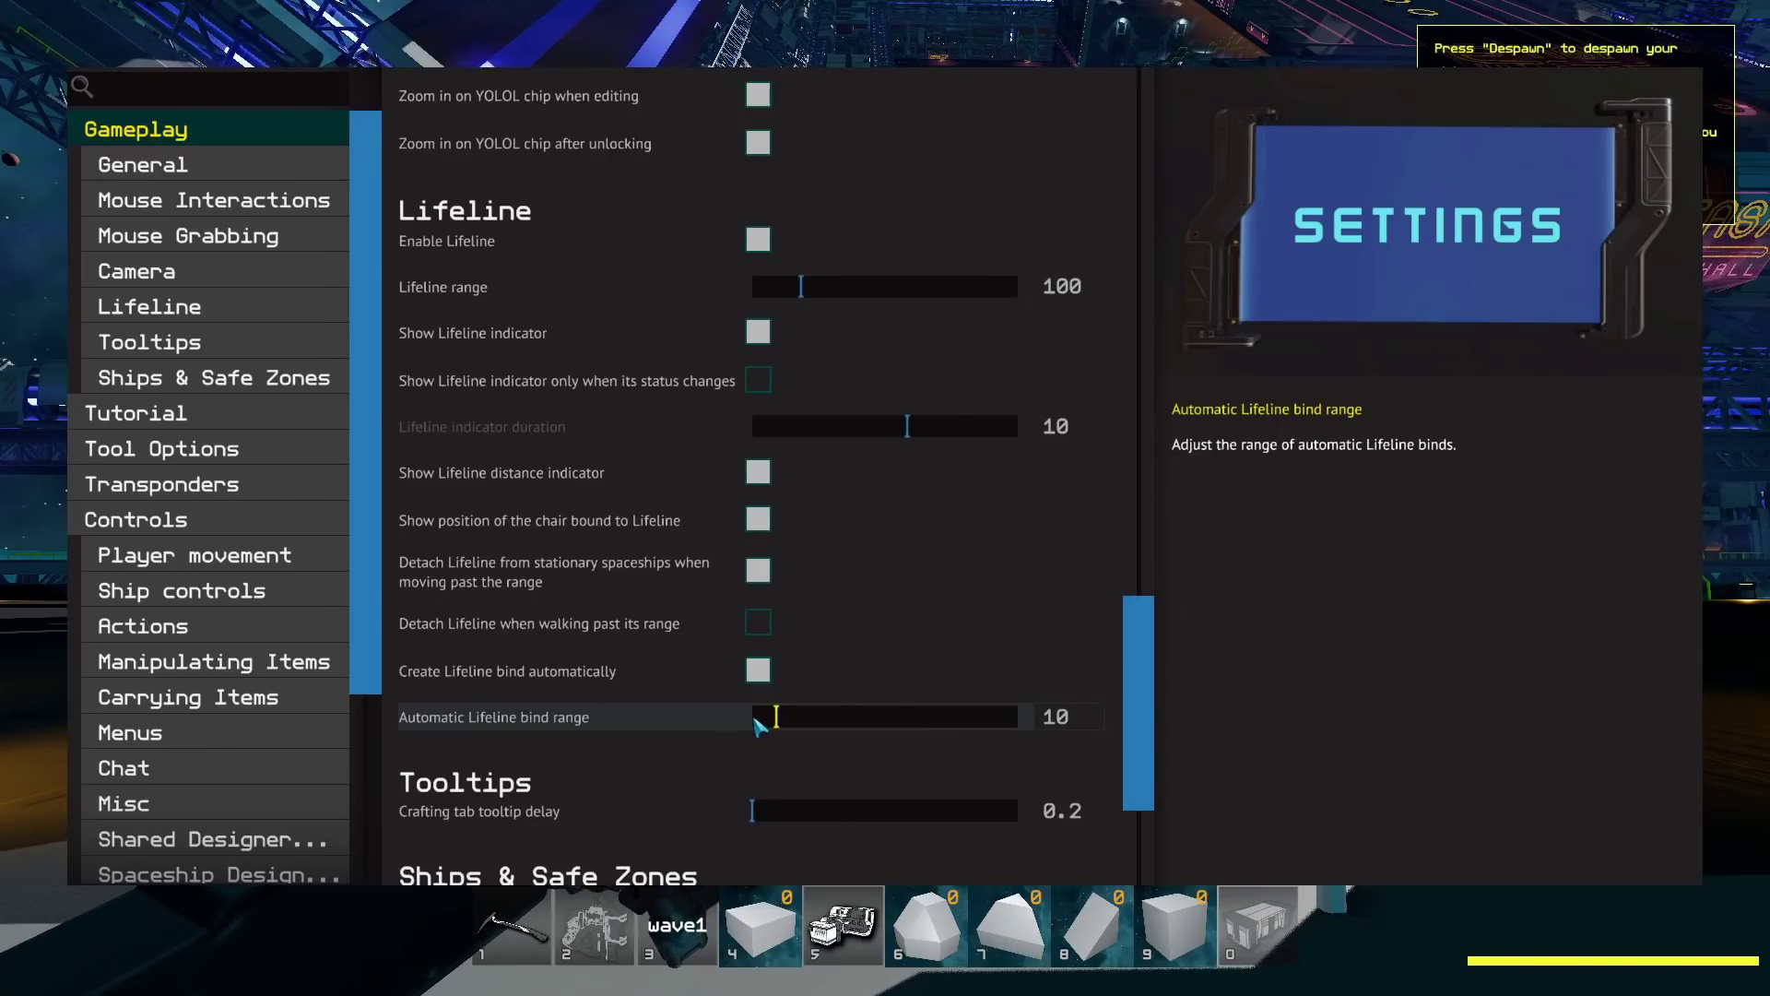
{"action": "scroll", "coordinate": [756, 725], "scroll_direction": "down", "scroll_amount": 3}
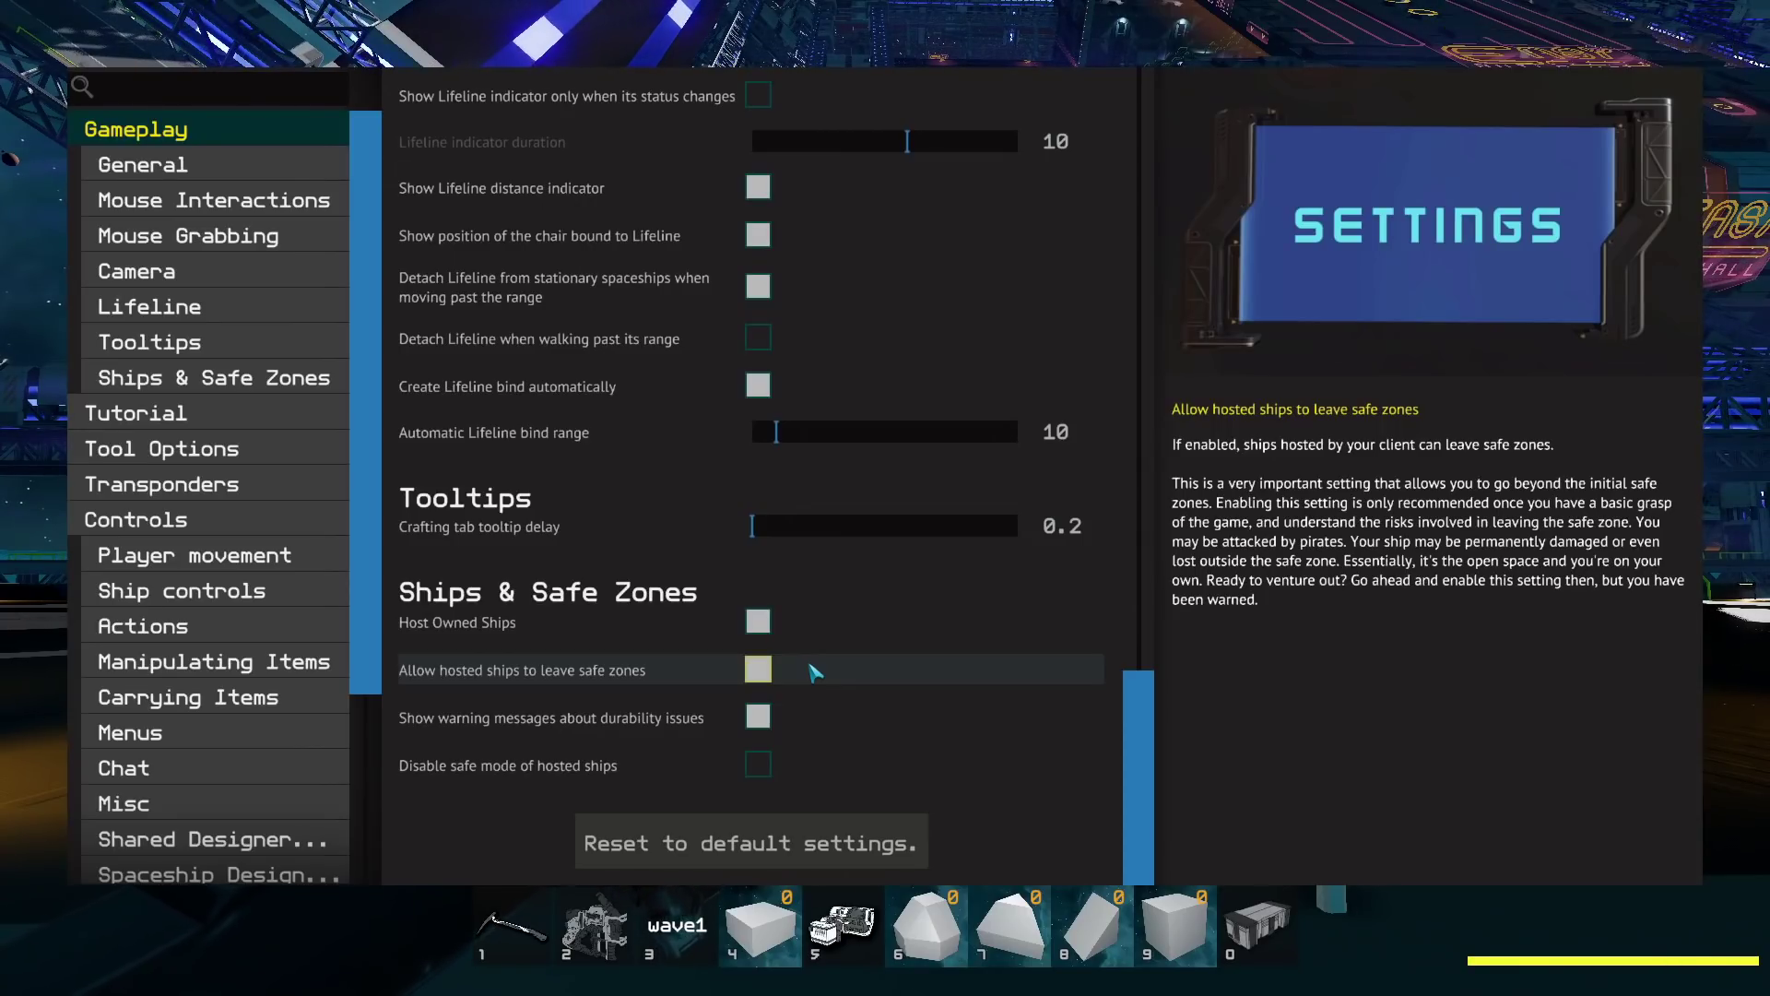
- Examine the Tutorial settings and the Ship Transponders options, trying the slider for the amount of received signals
{"action": "left_click", "coordinate": [184, 413]}
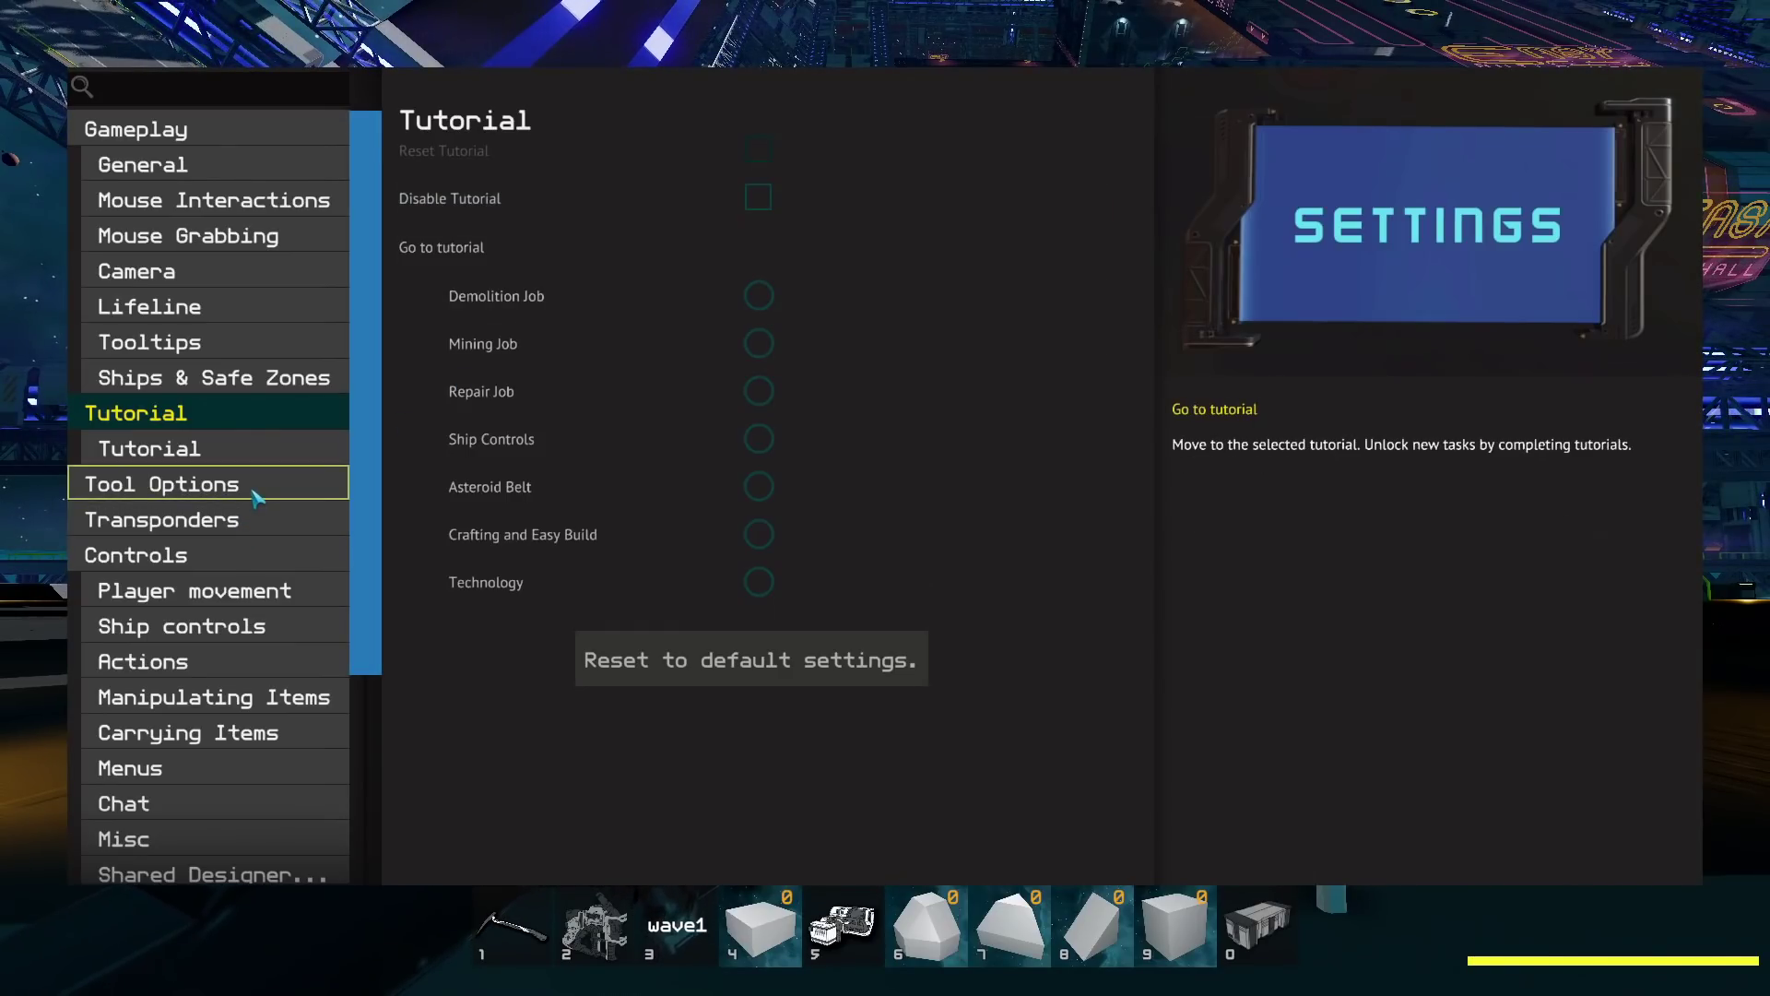
{"action": "scroll", "coordinate": [256, 498], "scroll_direction": "down", "scroll_amount": 1}
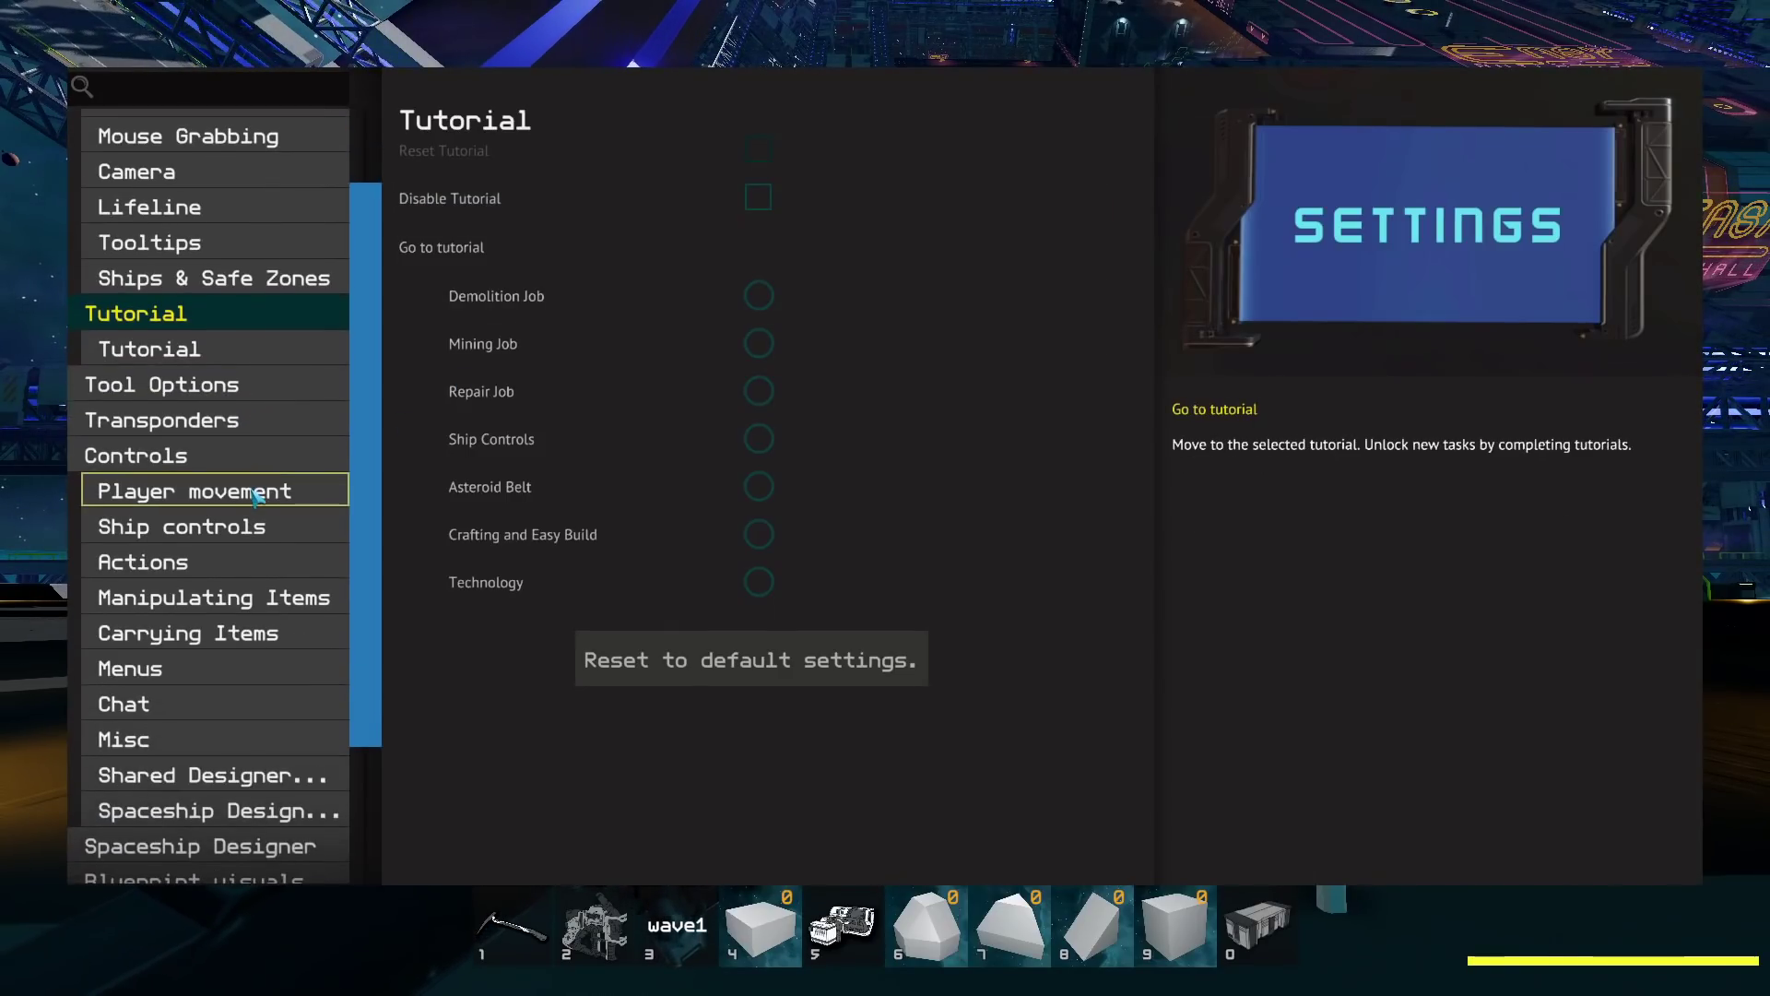
{"action": "left_click", "coordinate": [286, 427]}
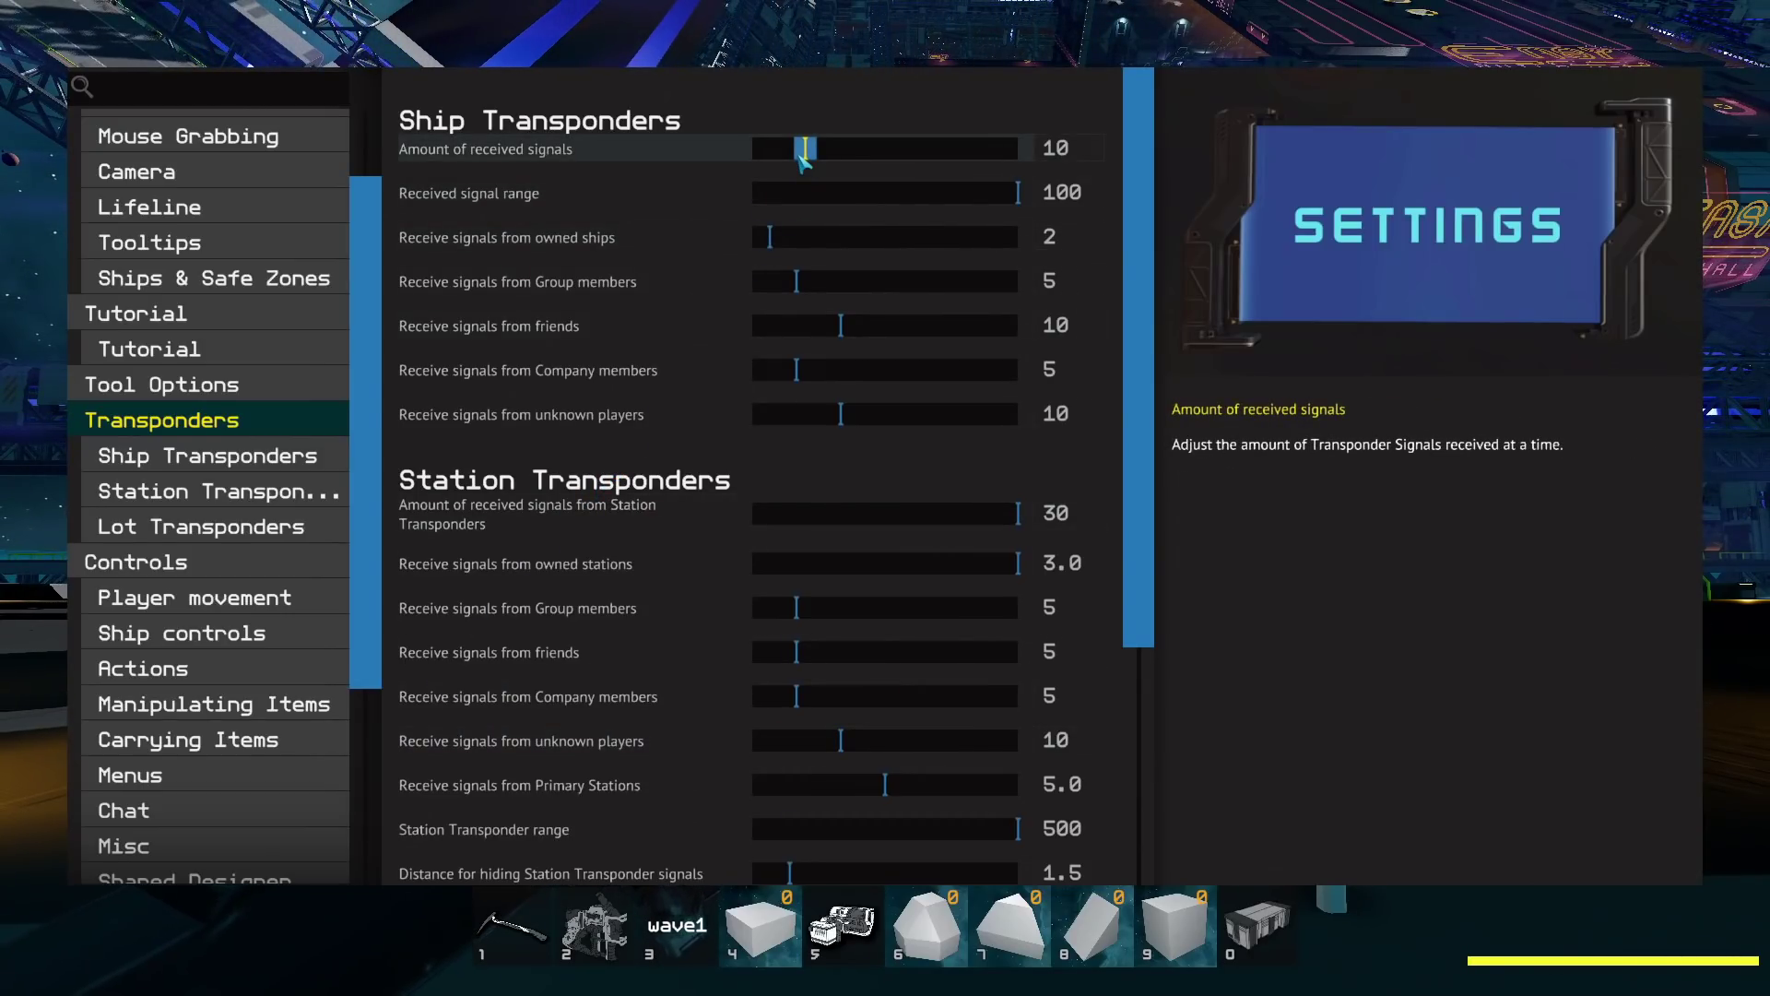
{"action": "left_click_drag", "start_coordinate": [807, 148], "coordinate": [752, 150]}
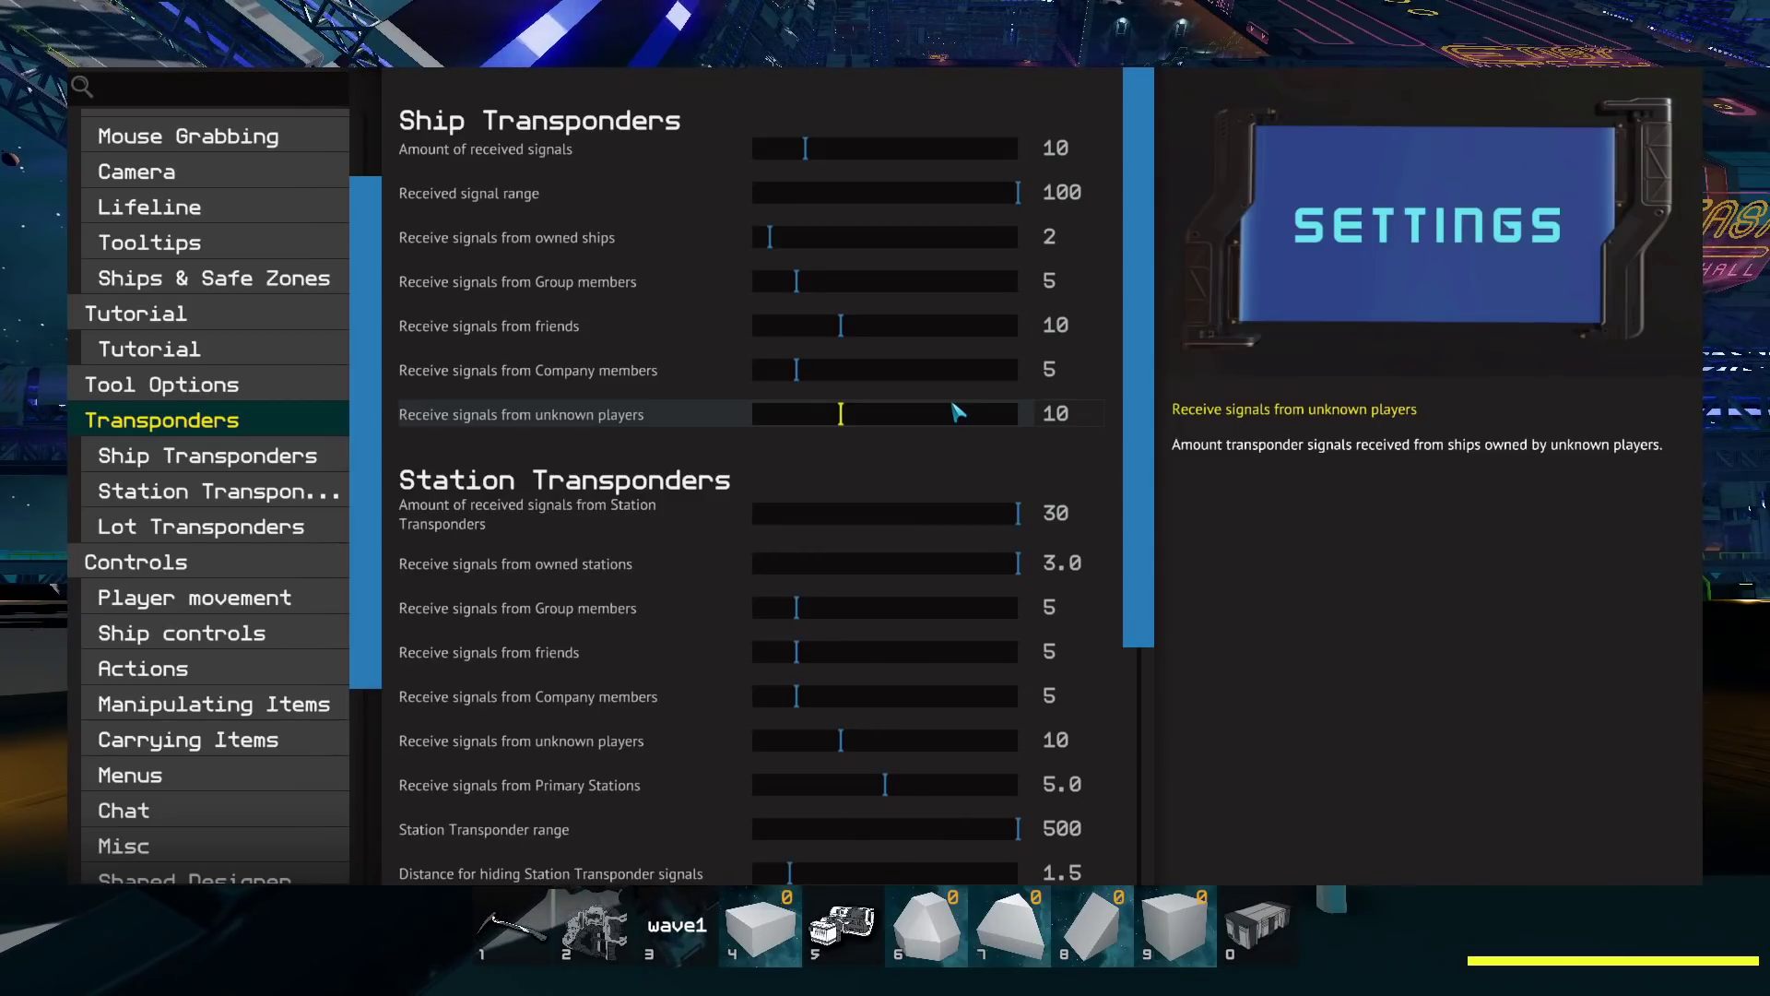
- Examine the Station Transponders options down to the visibility speed limit, and look for station signals around the landing platform
{"action": "scroll", "coordinate": [1014, 413], "scroll_direction": "down", "scroll_amount": 1}
{"action": "scroll", "coordinate": [1051, 407], "scroll_direction": "down", "scroll_amount": 1}
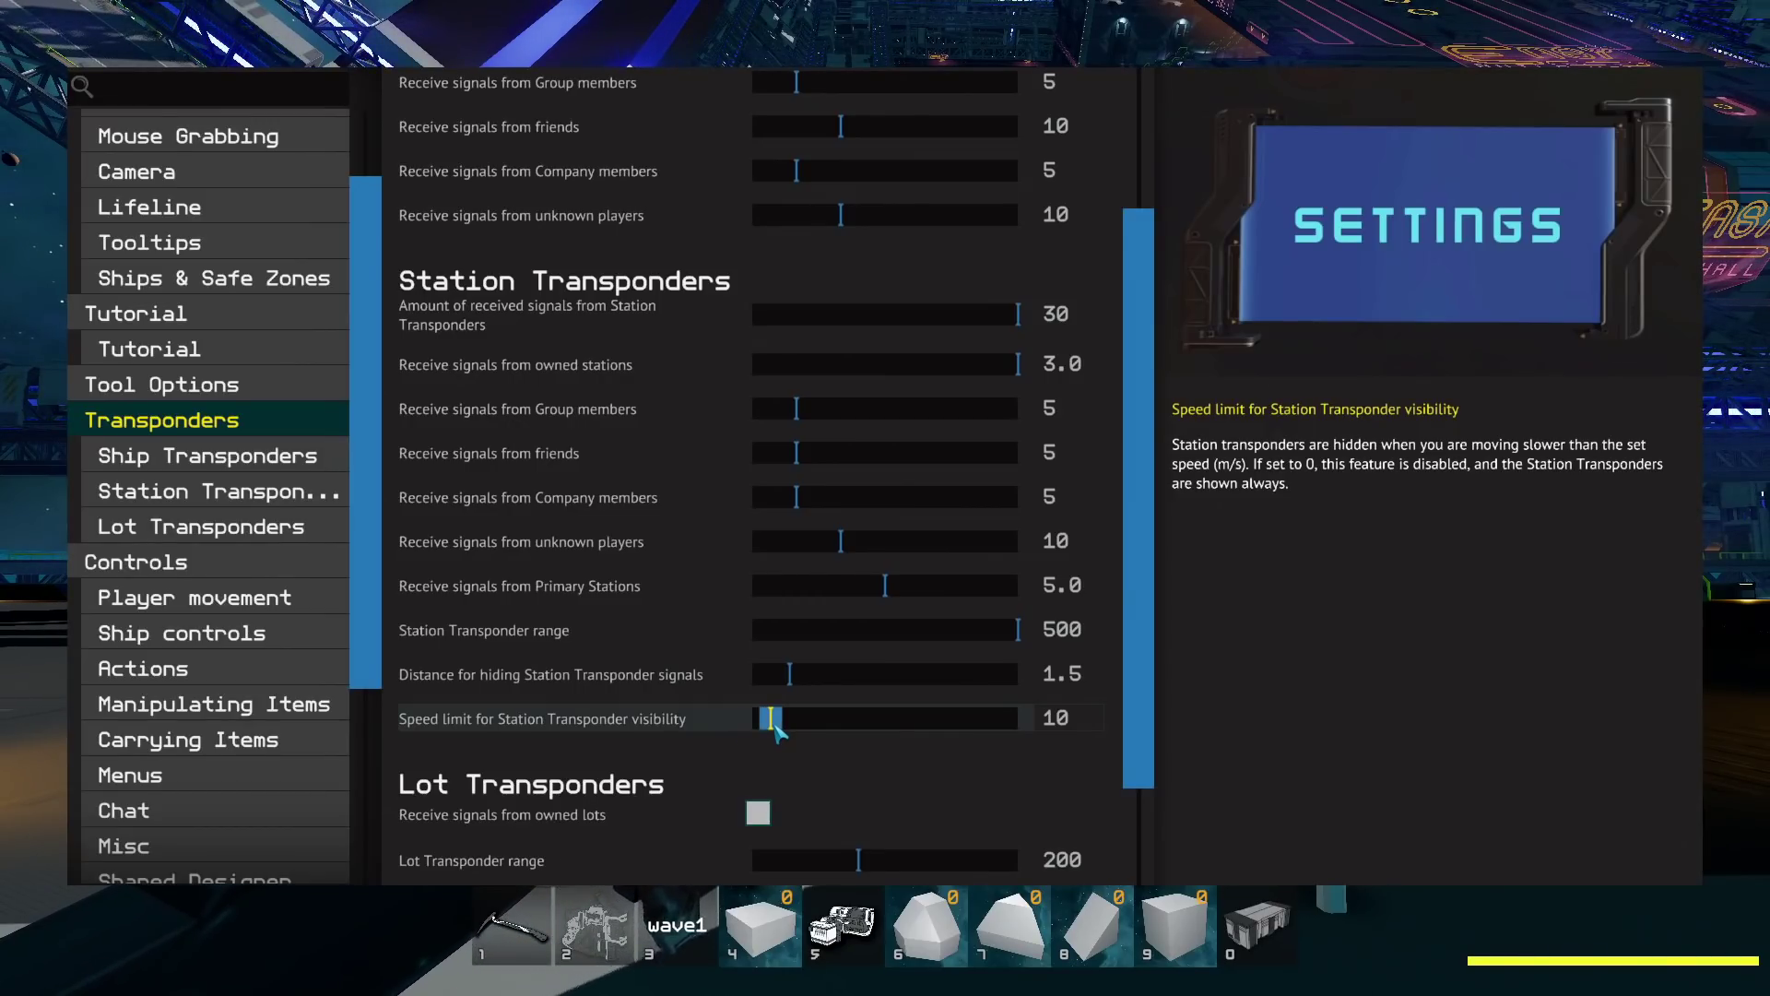
{"action": "key", "text": "Escape"}
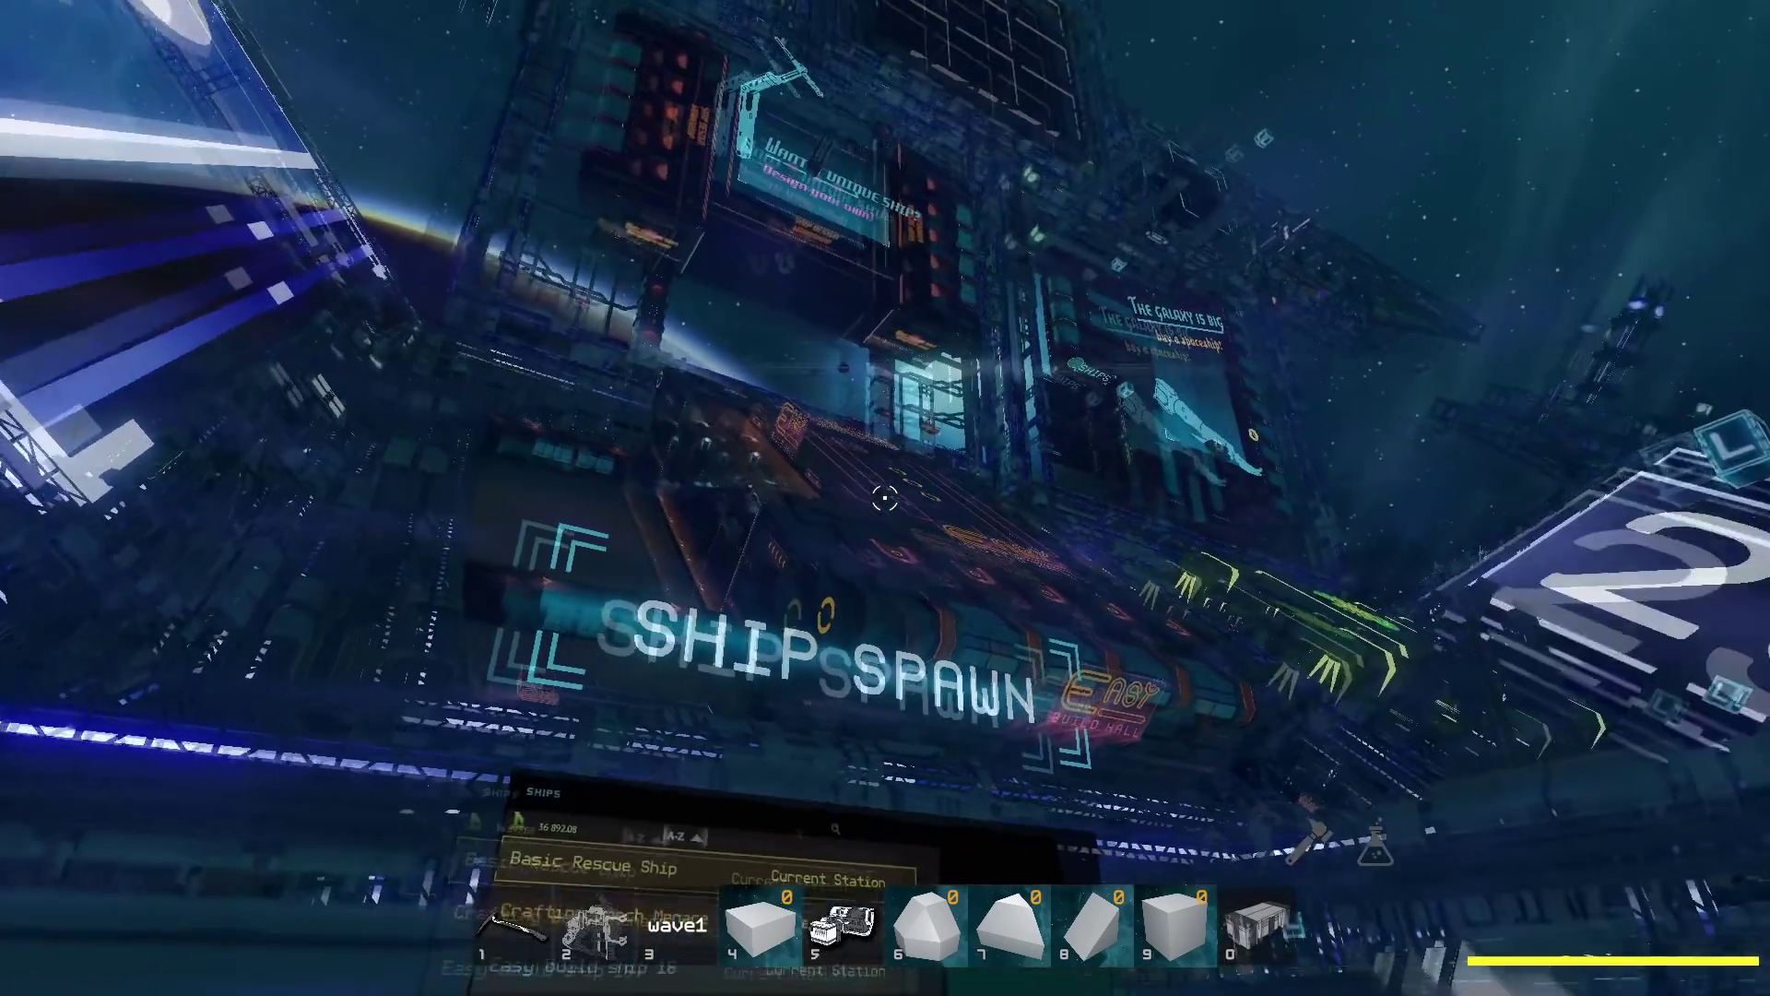
{"action": "key", "text": "Escape"}
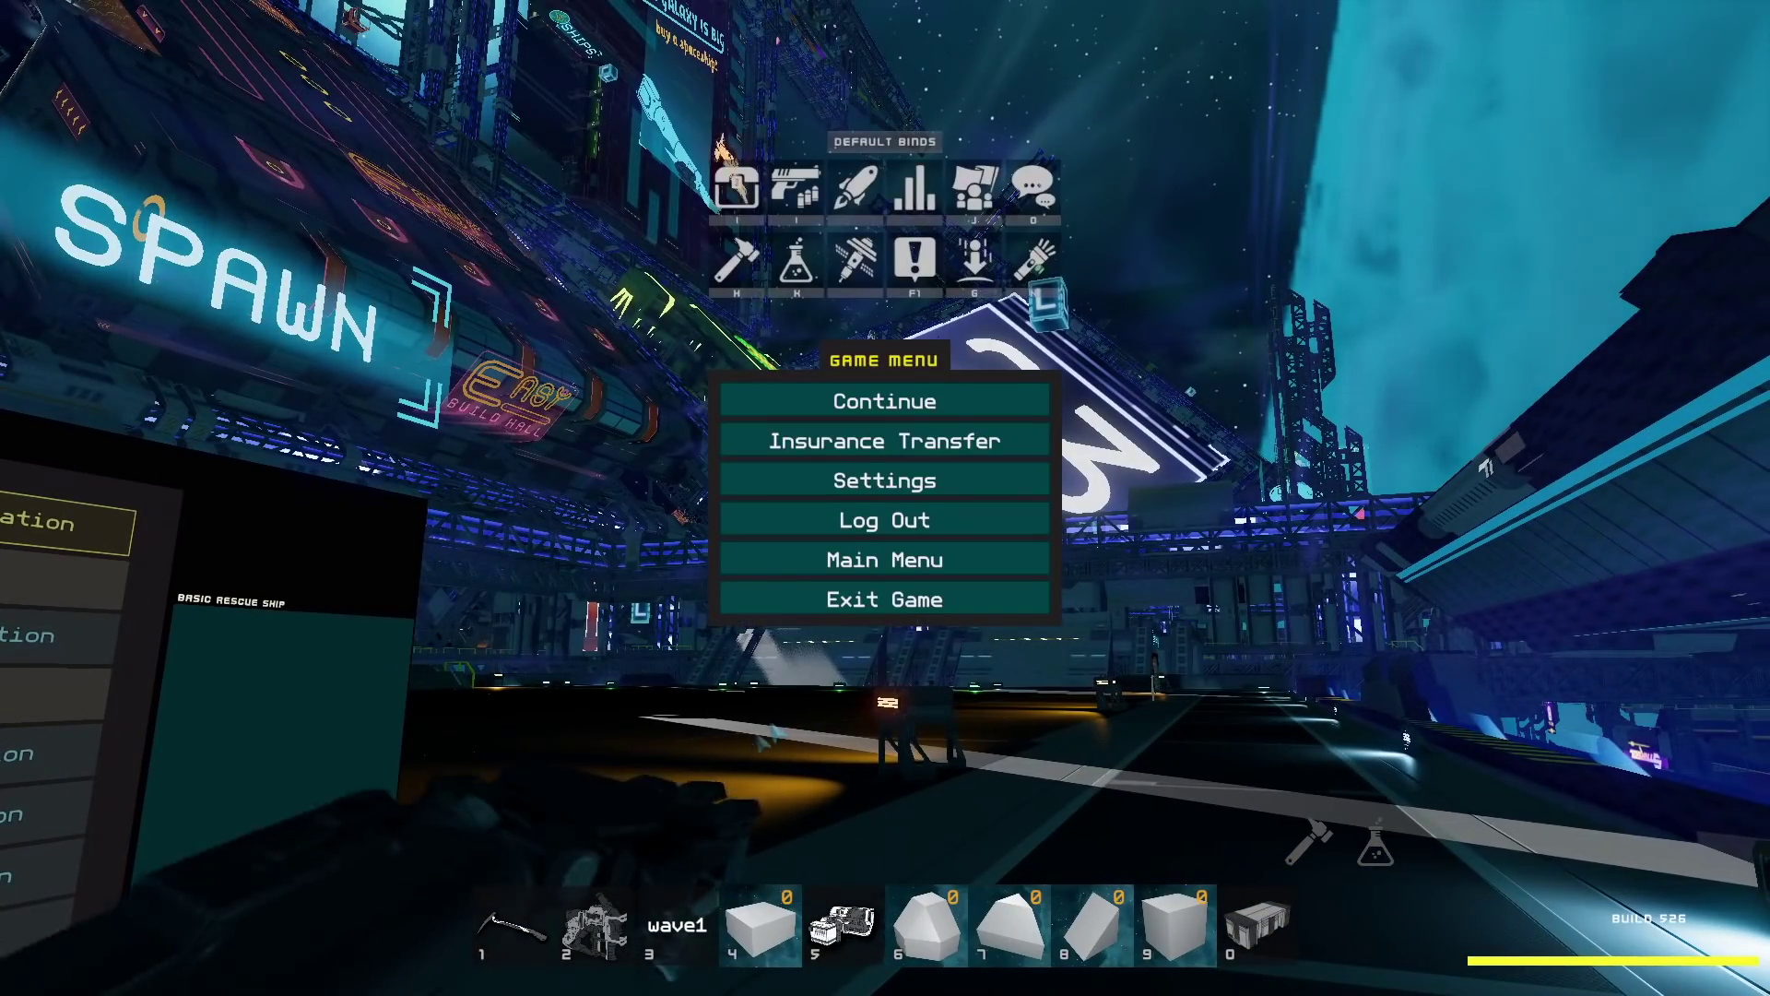
{"action": "left_click", "coordinate": [885, 478]}
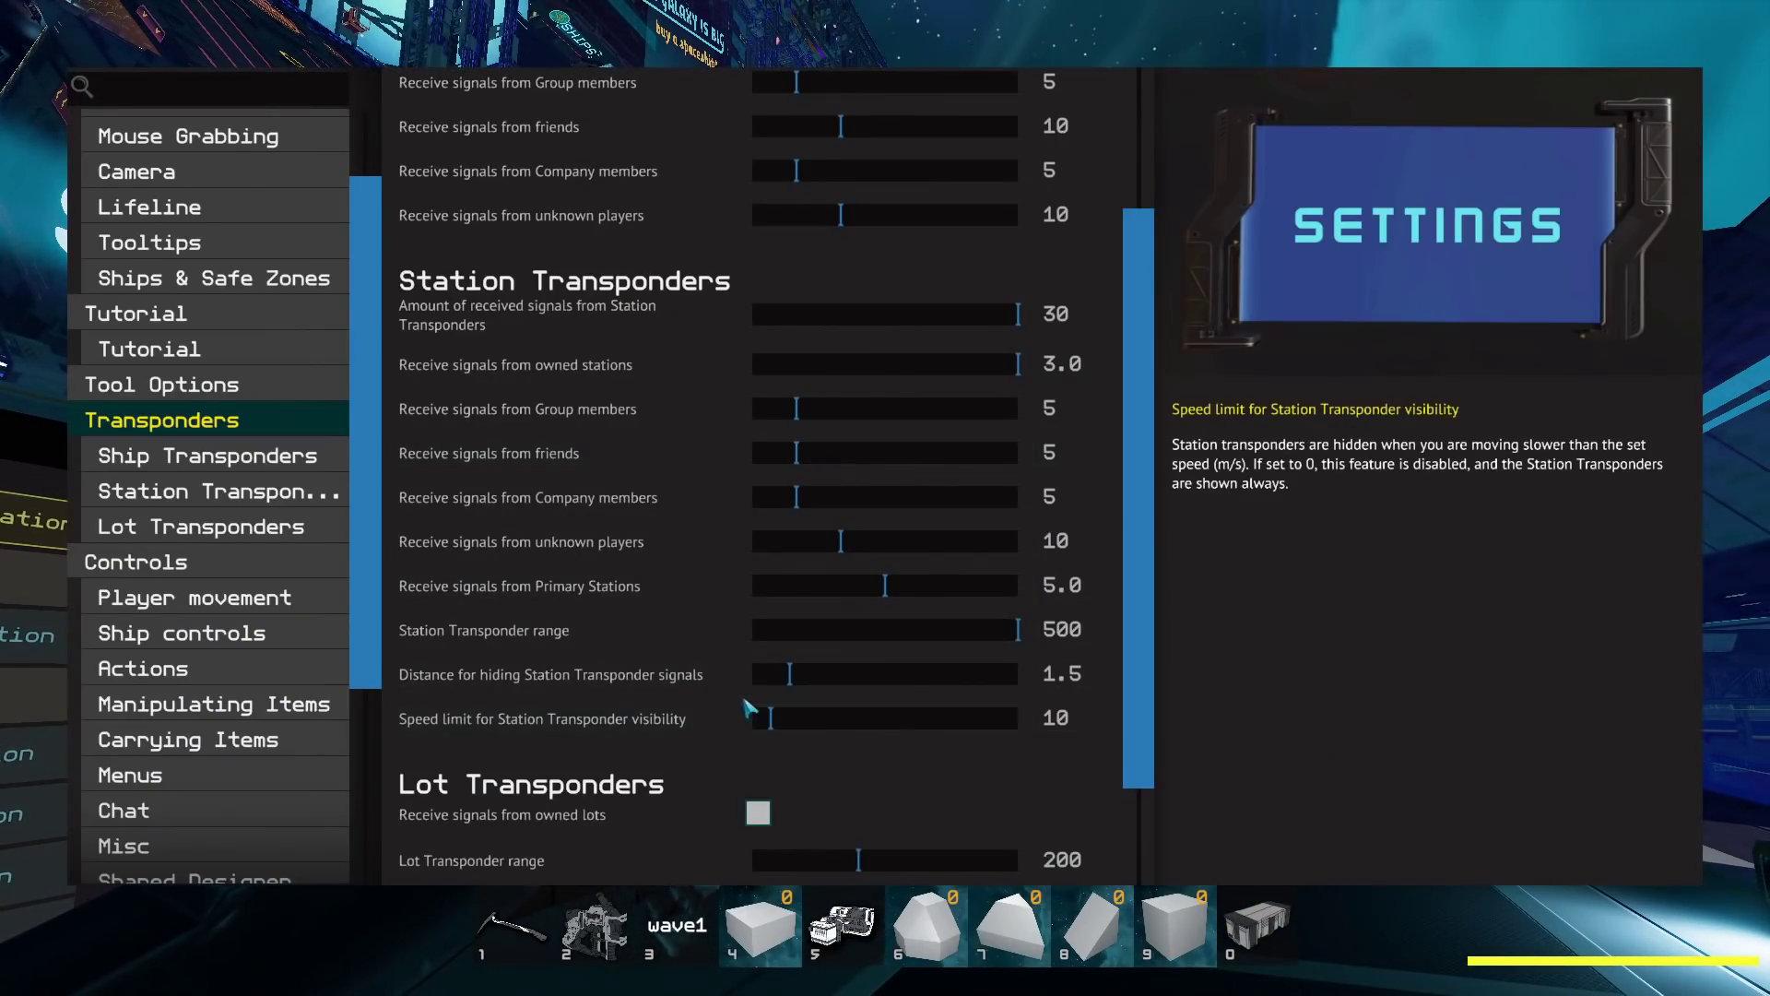
{"action": "key", "text": "Escape"}
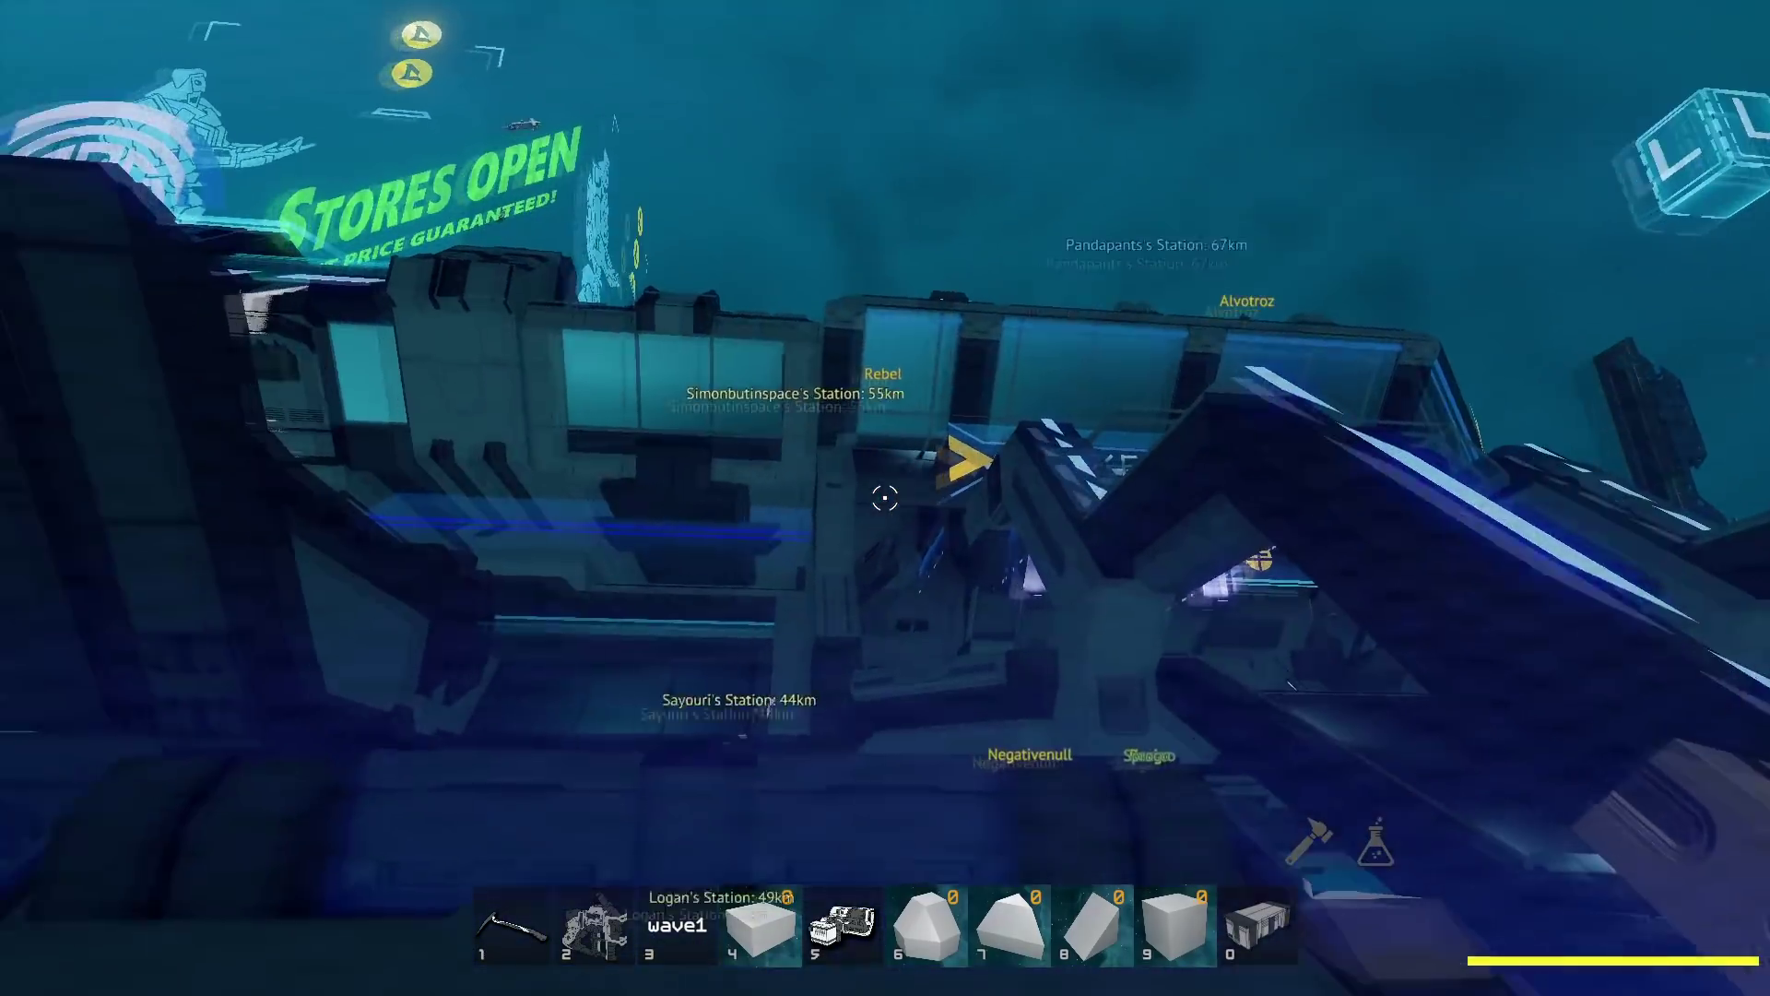
- Reopen the settings, set the speed limit for Station Transponder visibility to 10, and examine the distance for hiding station signals
{"action": "key", "text": "Escape"}
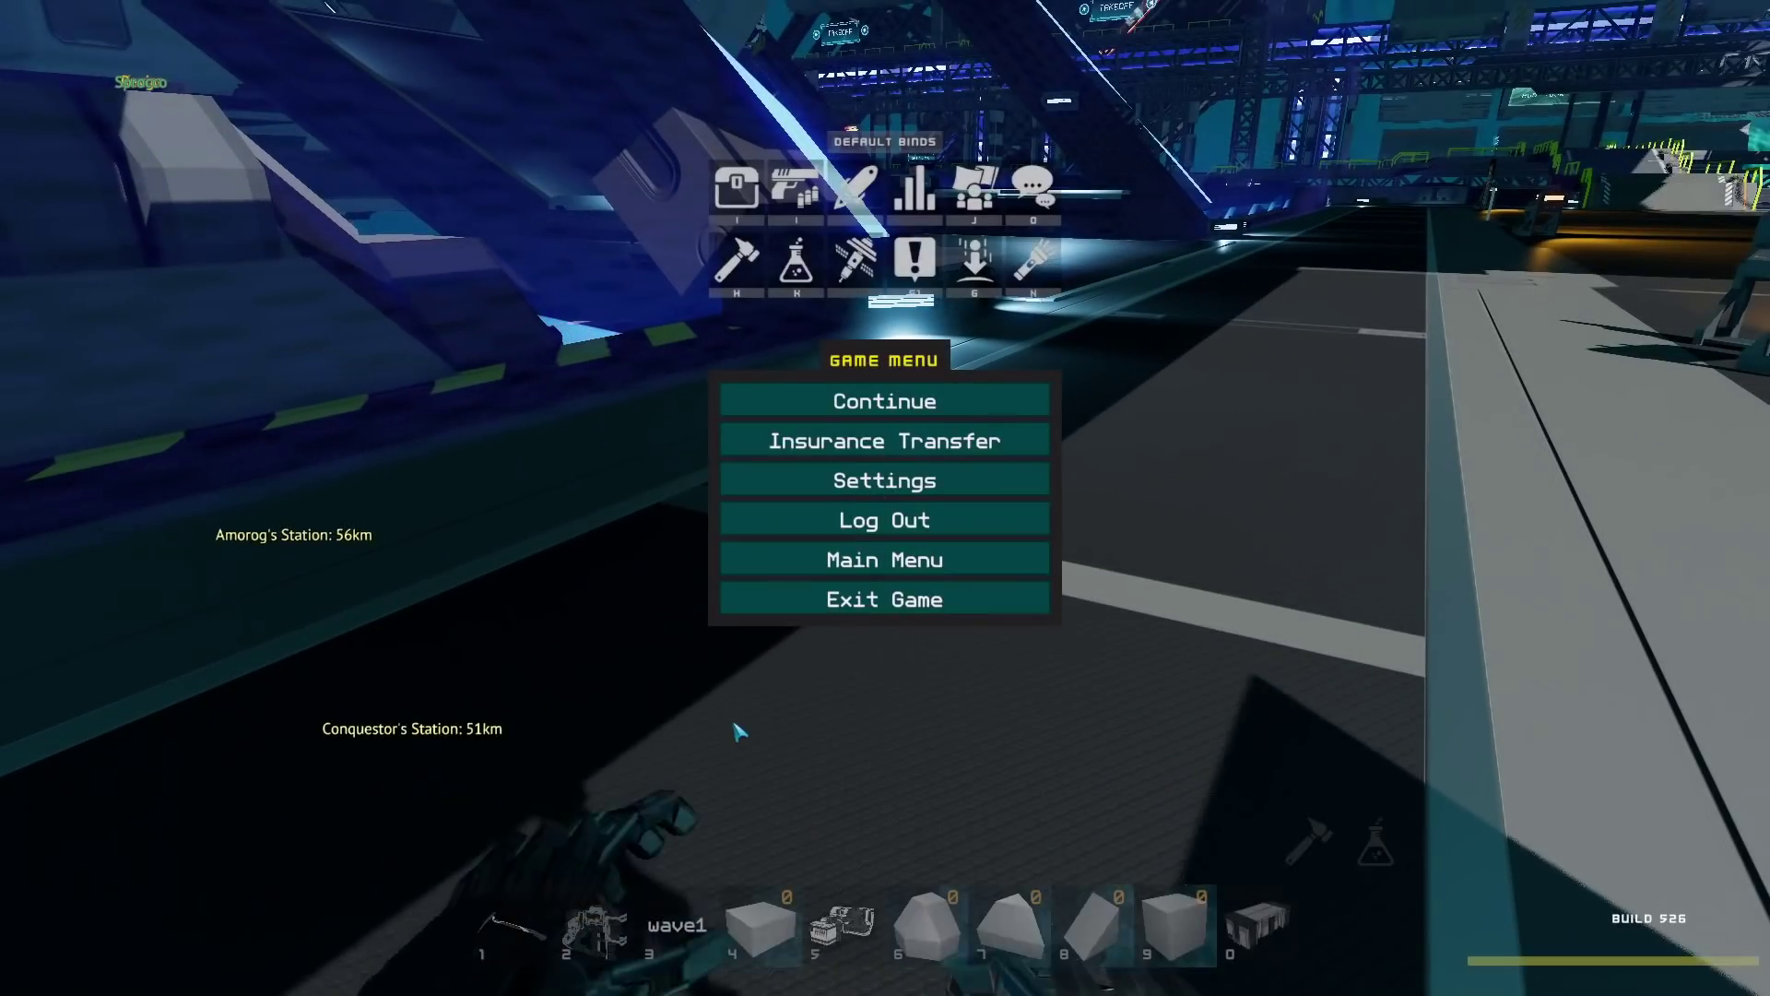
{"action": "left_click", "coordinate": [1000, 482]}
{"action": "left_click", "coordinate": [792, 717]}
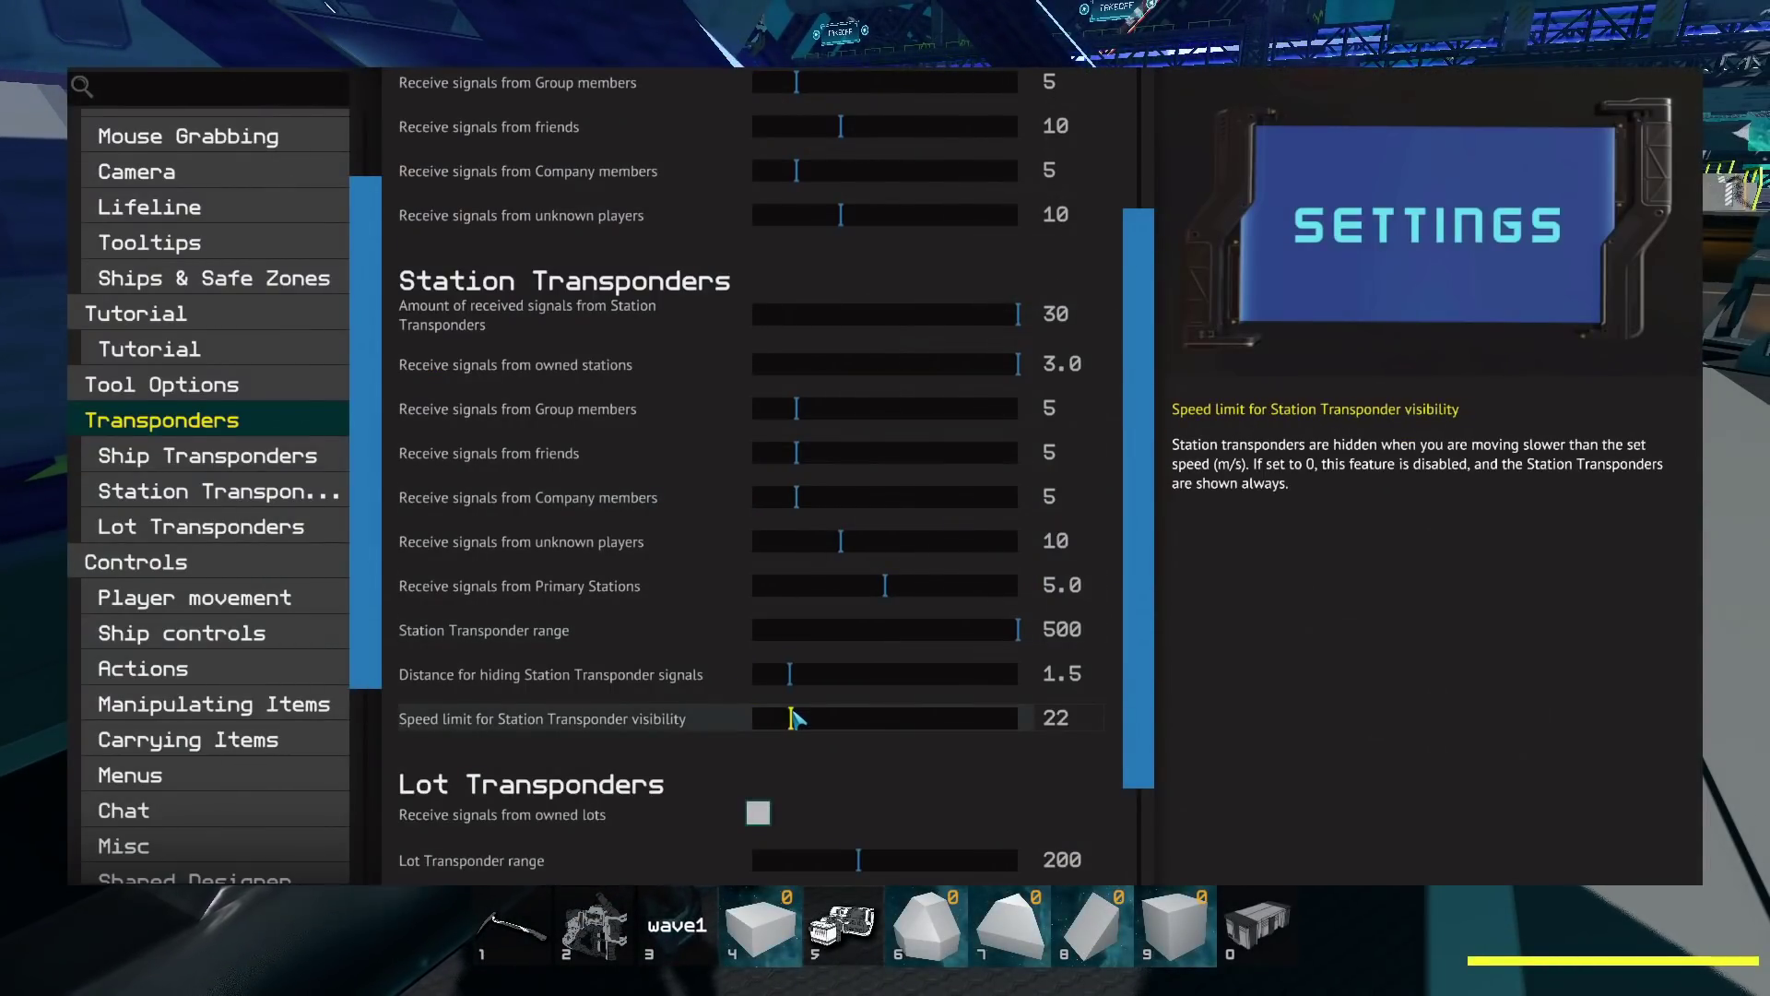
{"action": "left_click_drag", "start_coordinate": [775, 724], "coordinate": [775, 727]}
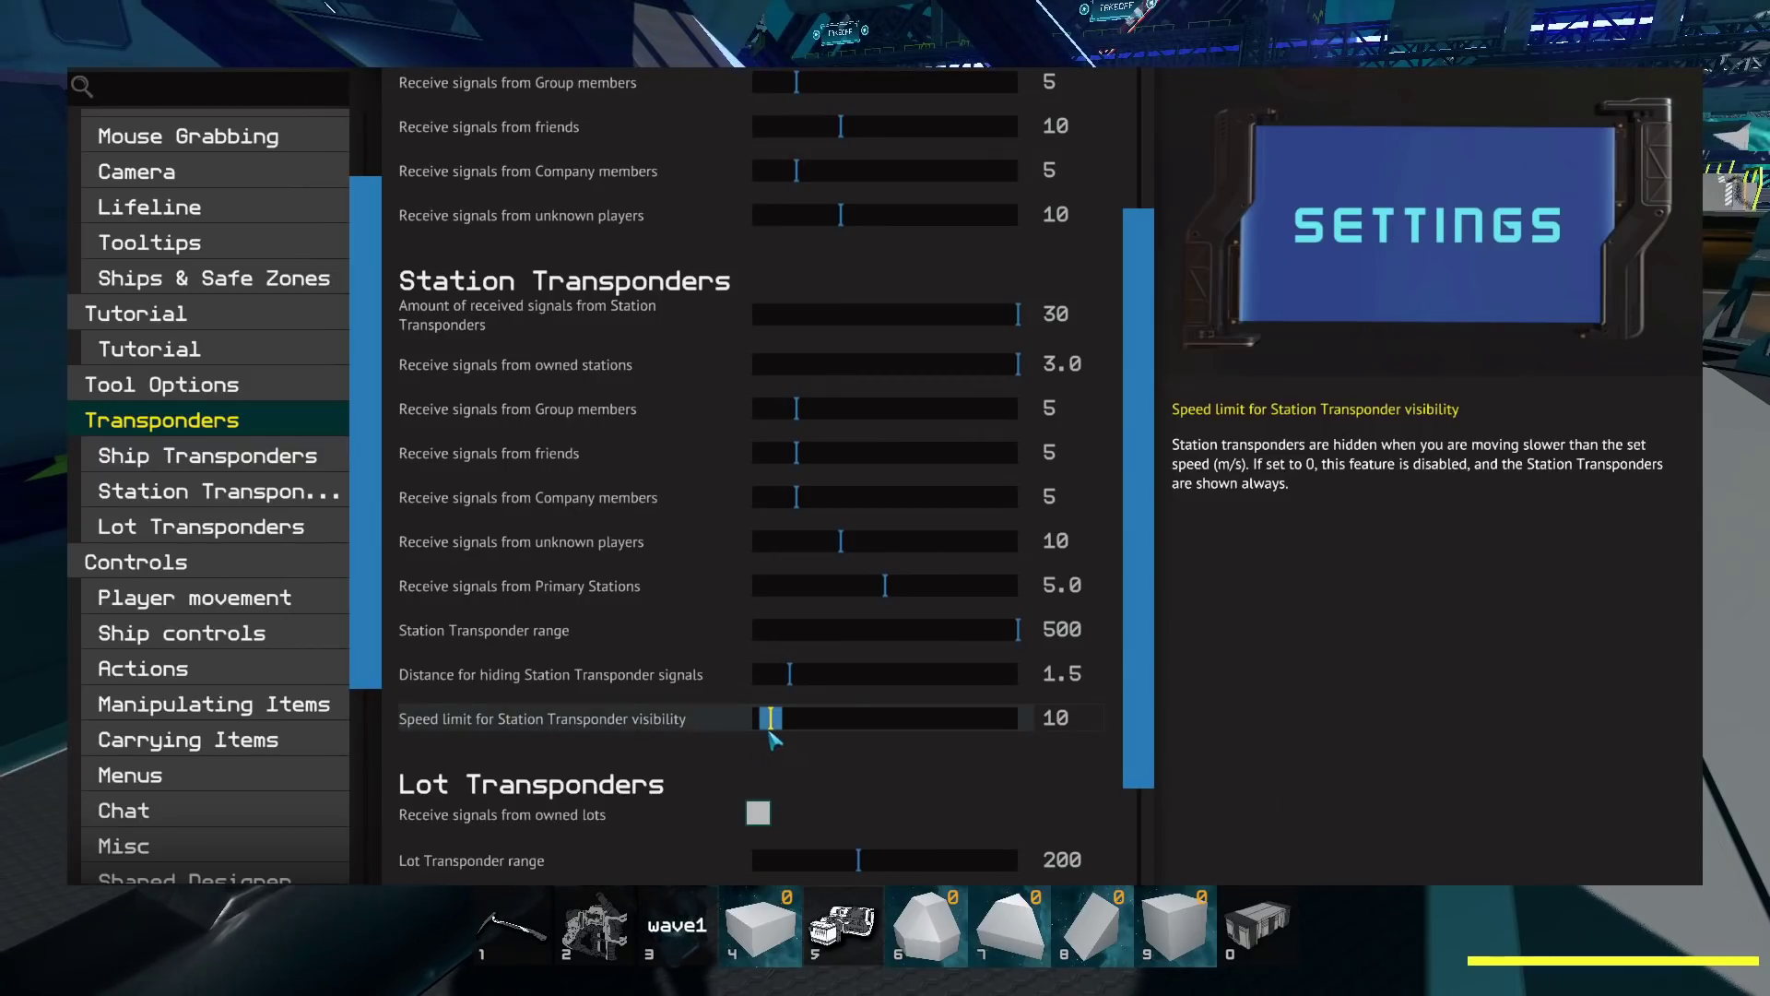
{"action": "scroll", "coordinate": [775, 735], "scroll_direction": "down", "scroll_amount": 2}
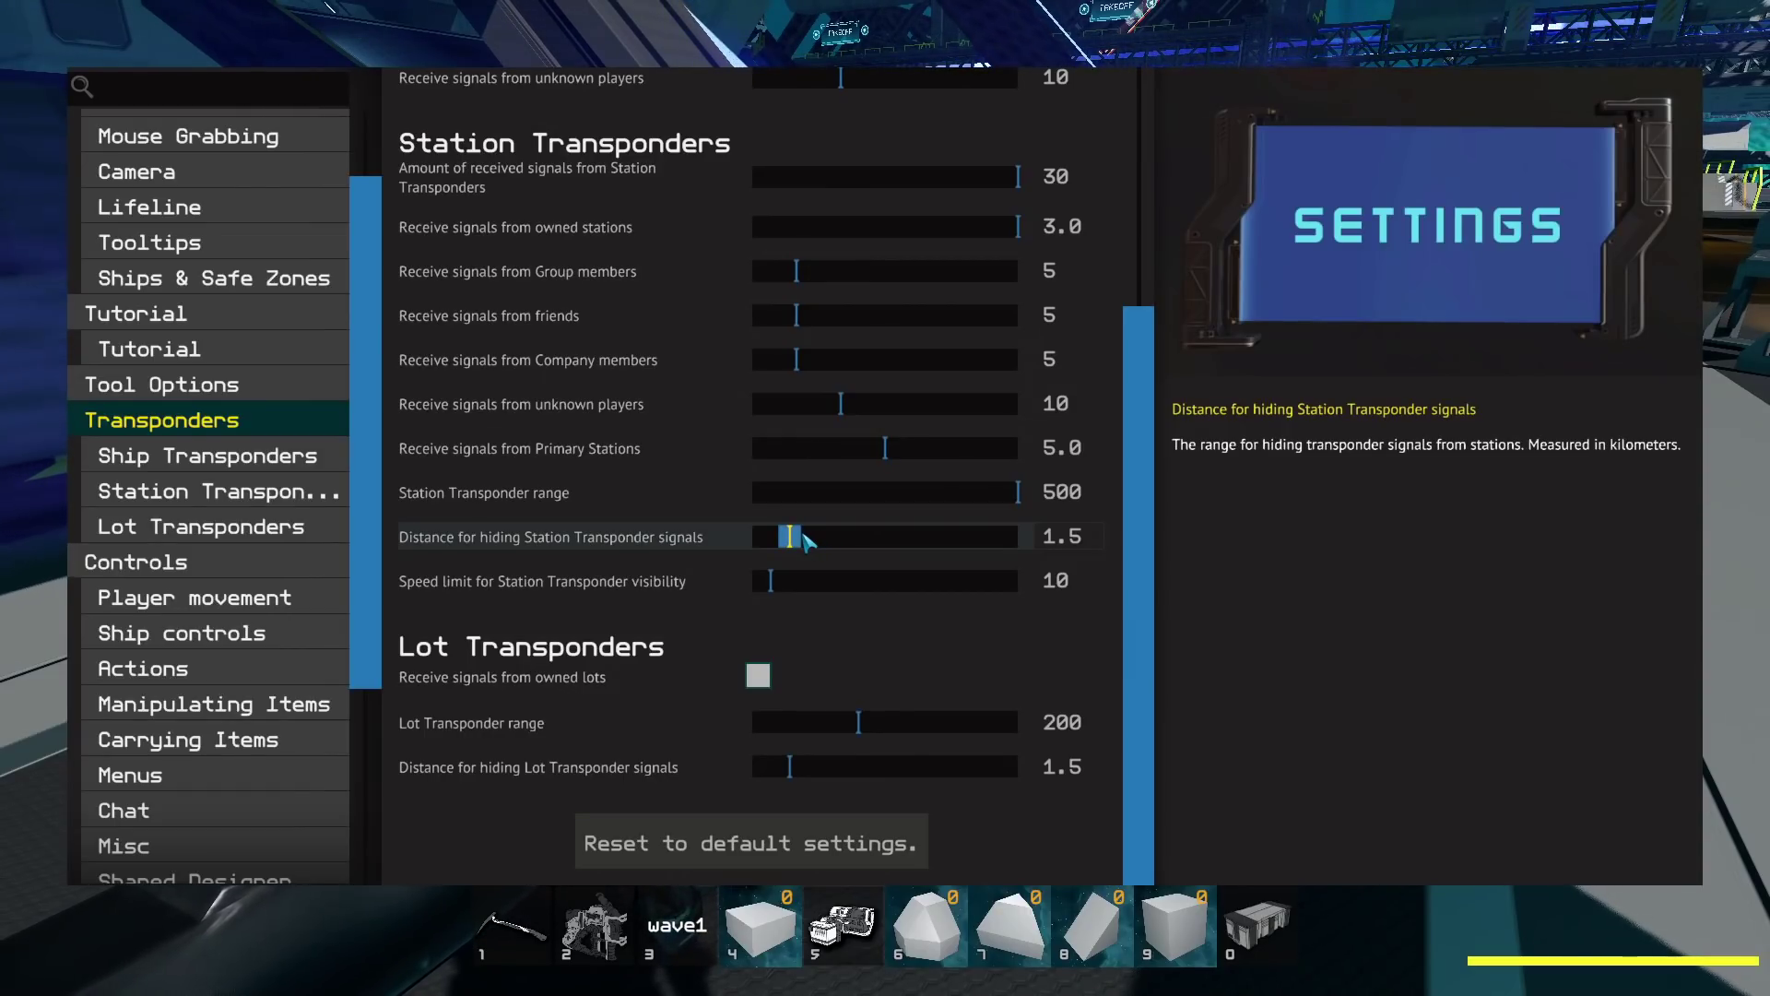
{"action": "left_click", "coordinate": [794, 541]}
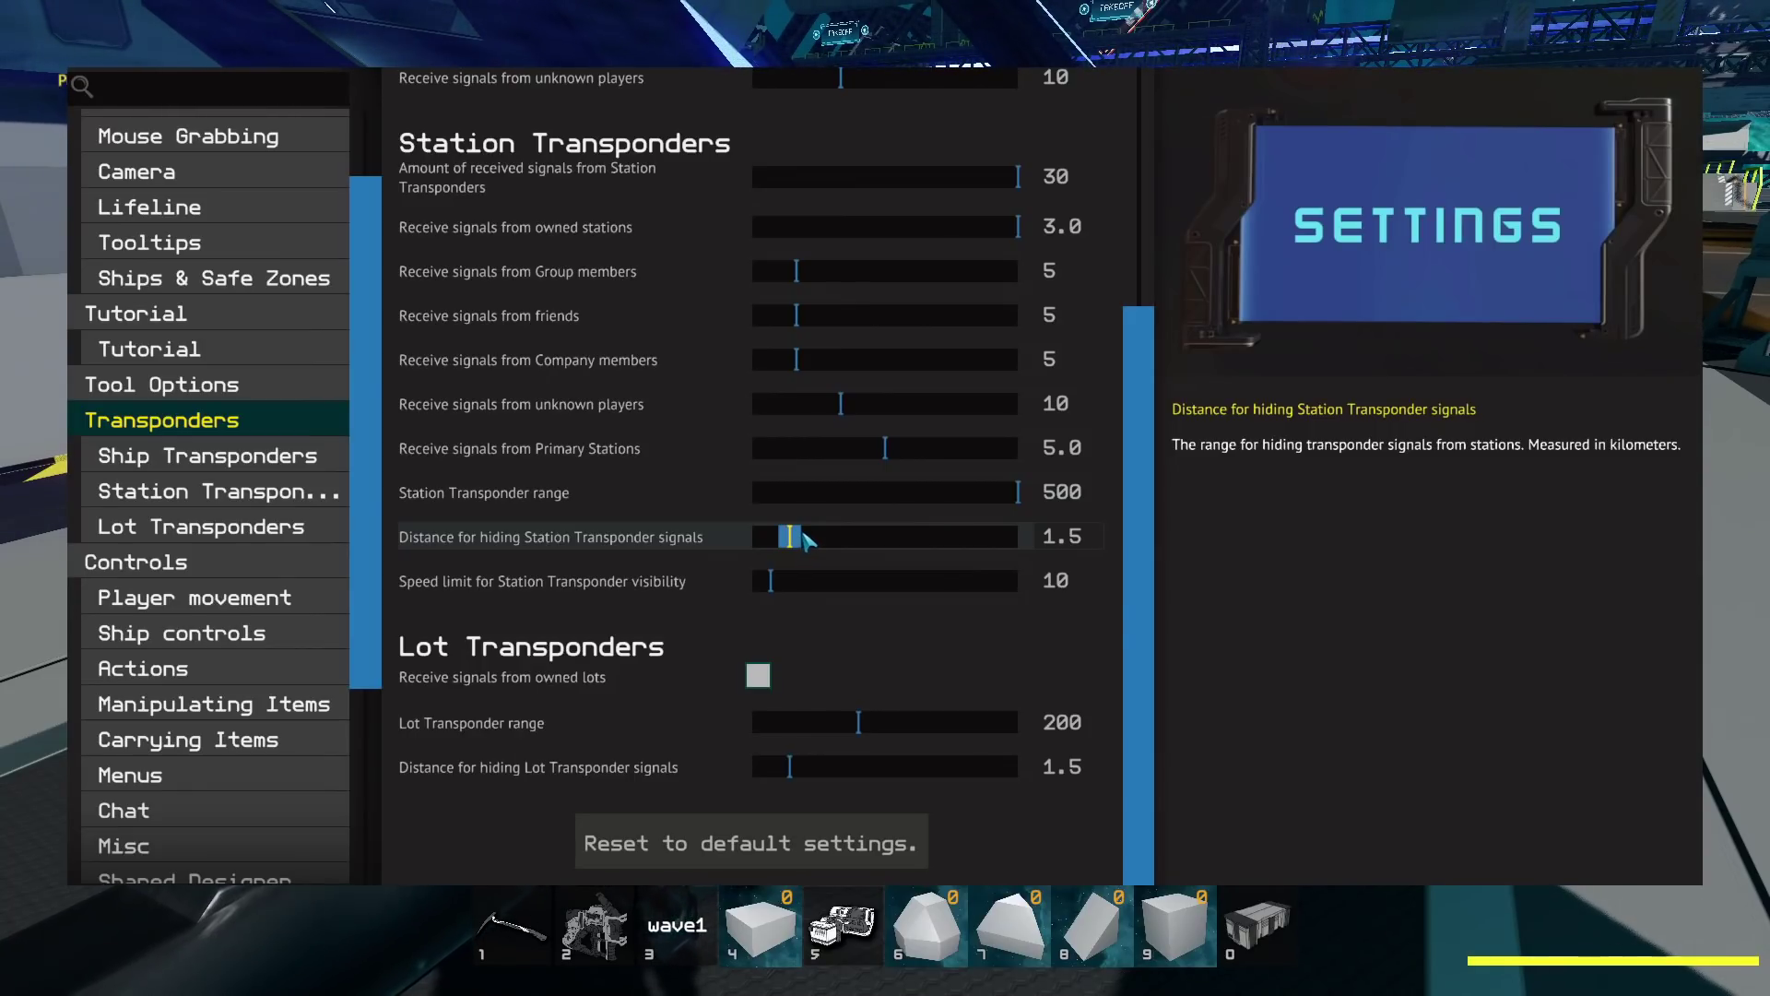
- Examine the Player movement and Ship controls key bindings in the Controls settings
{"action": "left_click", "coordinate": [136, 562]}
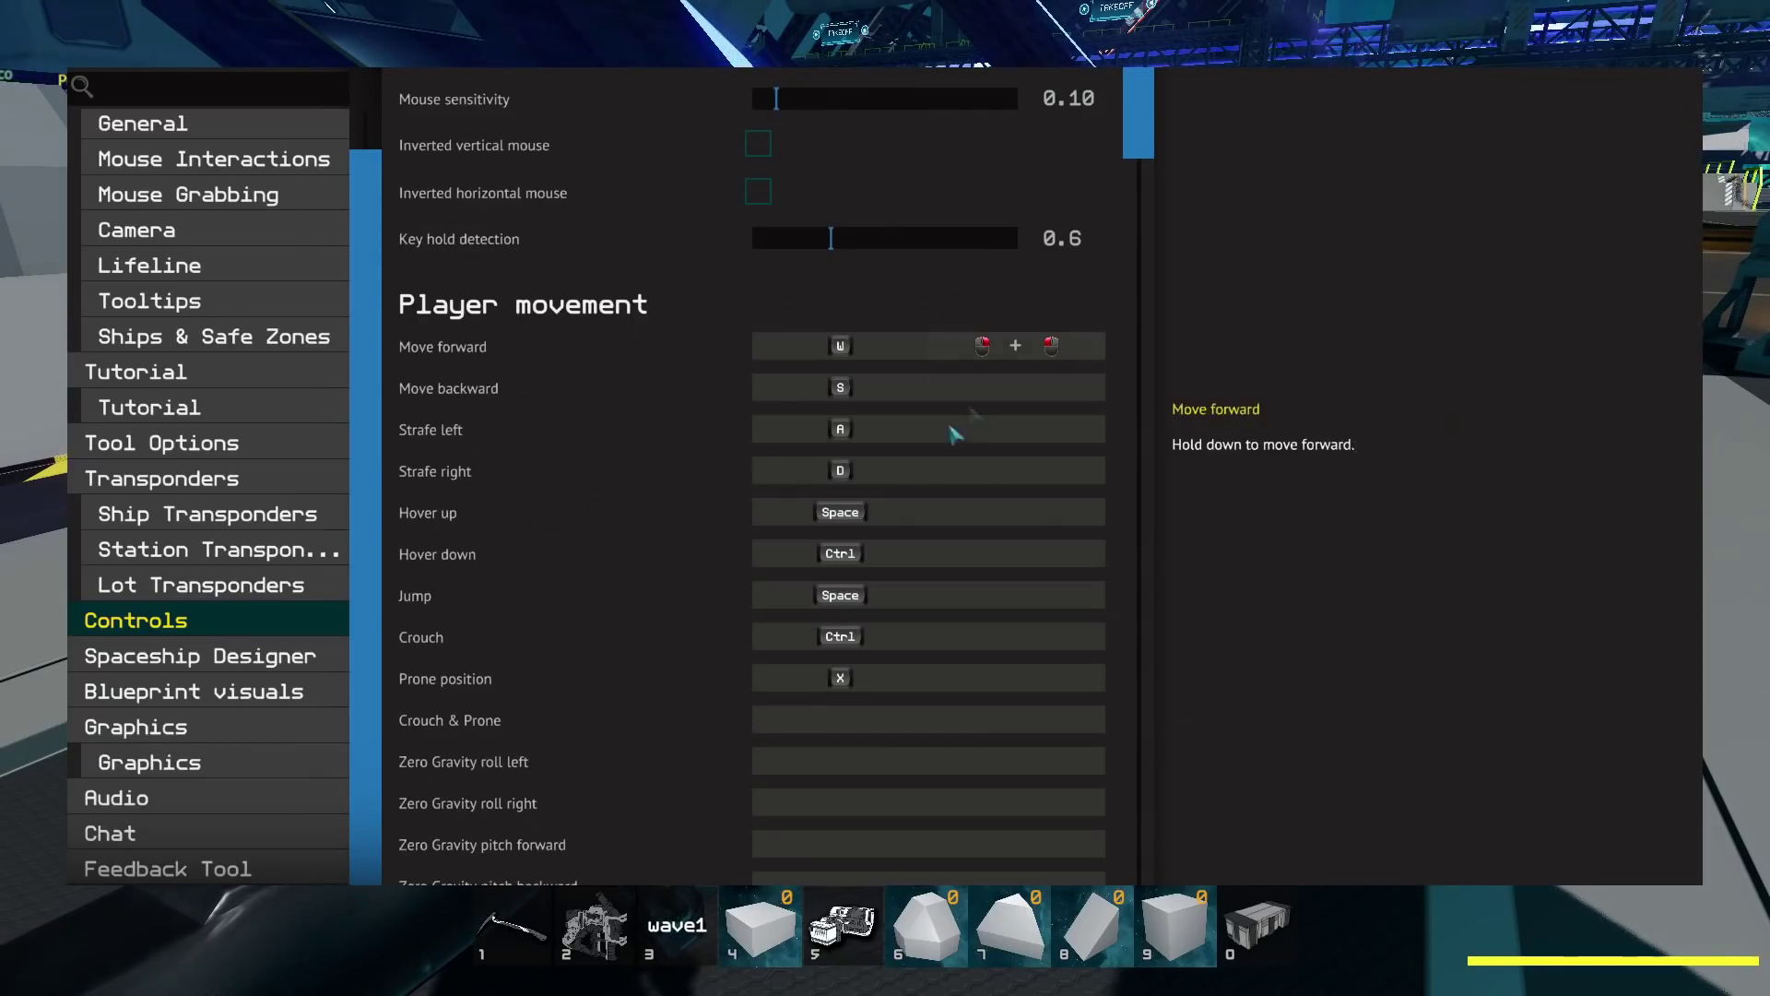
{"action": "scroll", "coordinate": [679, 521], "scroll_direction": "down", "scroll_amount": 3}
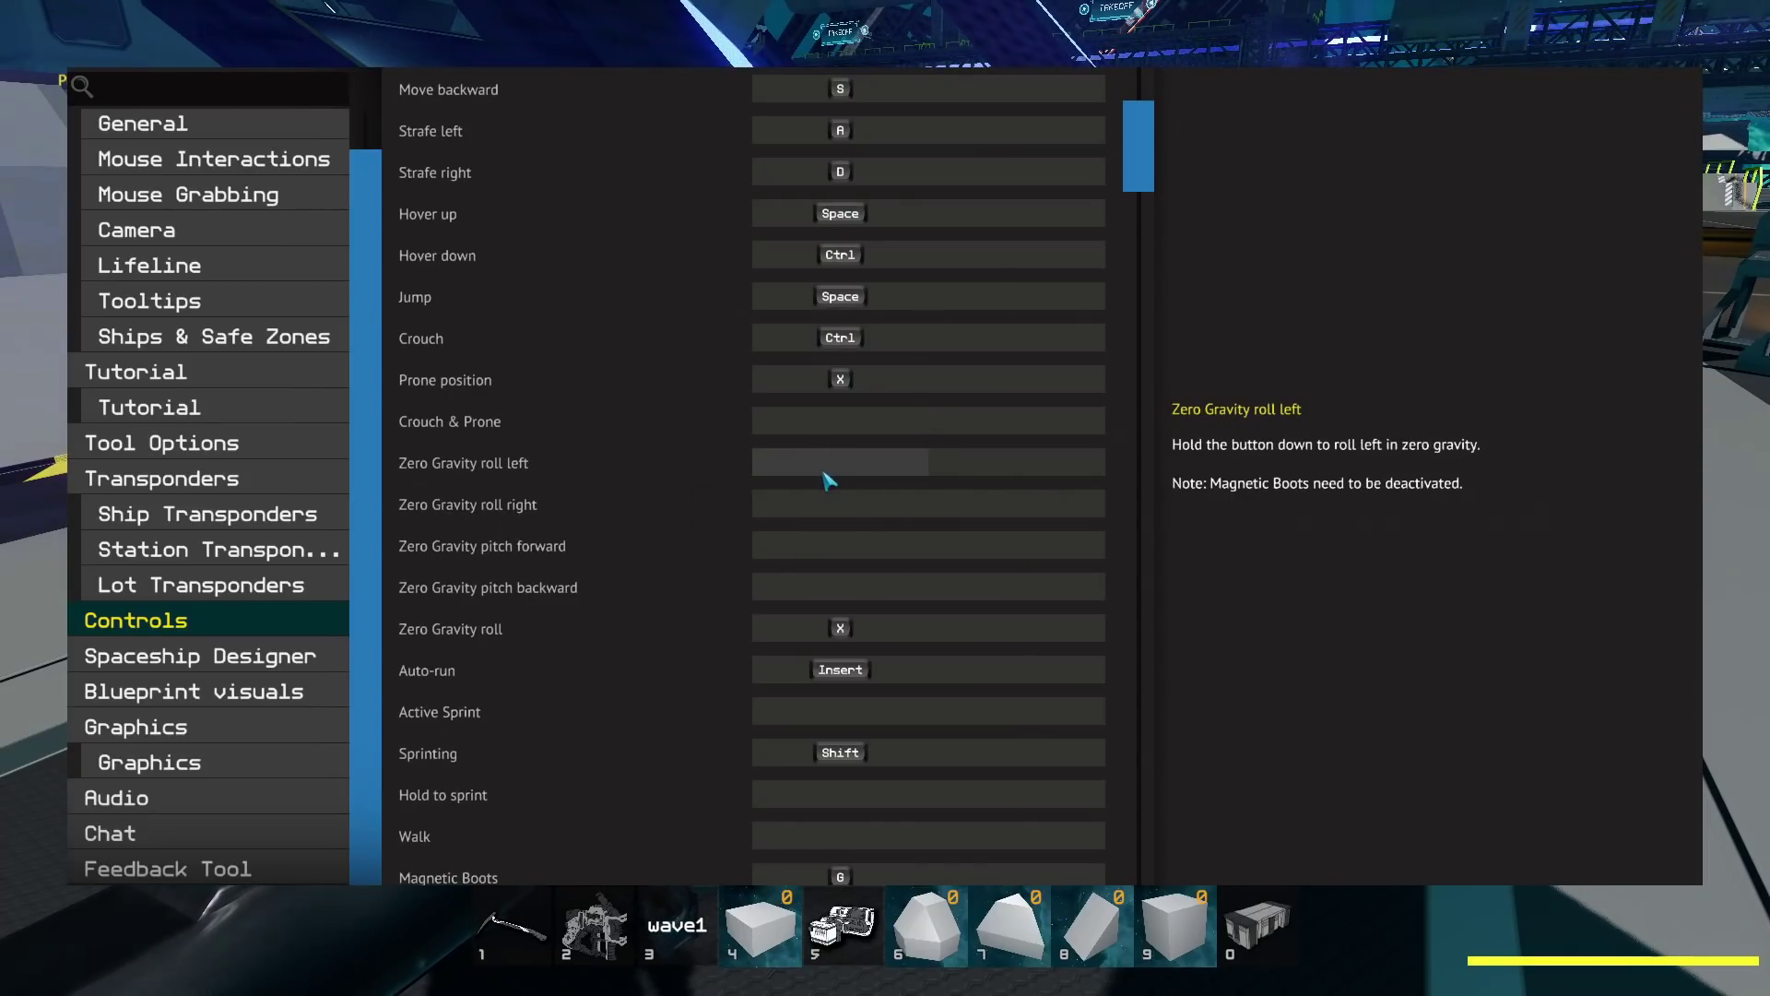
{"action": "scroll", "coordinate": [843, 461], "scroll_direction": "down", "scroll_amount": 8}
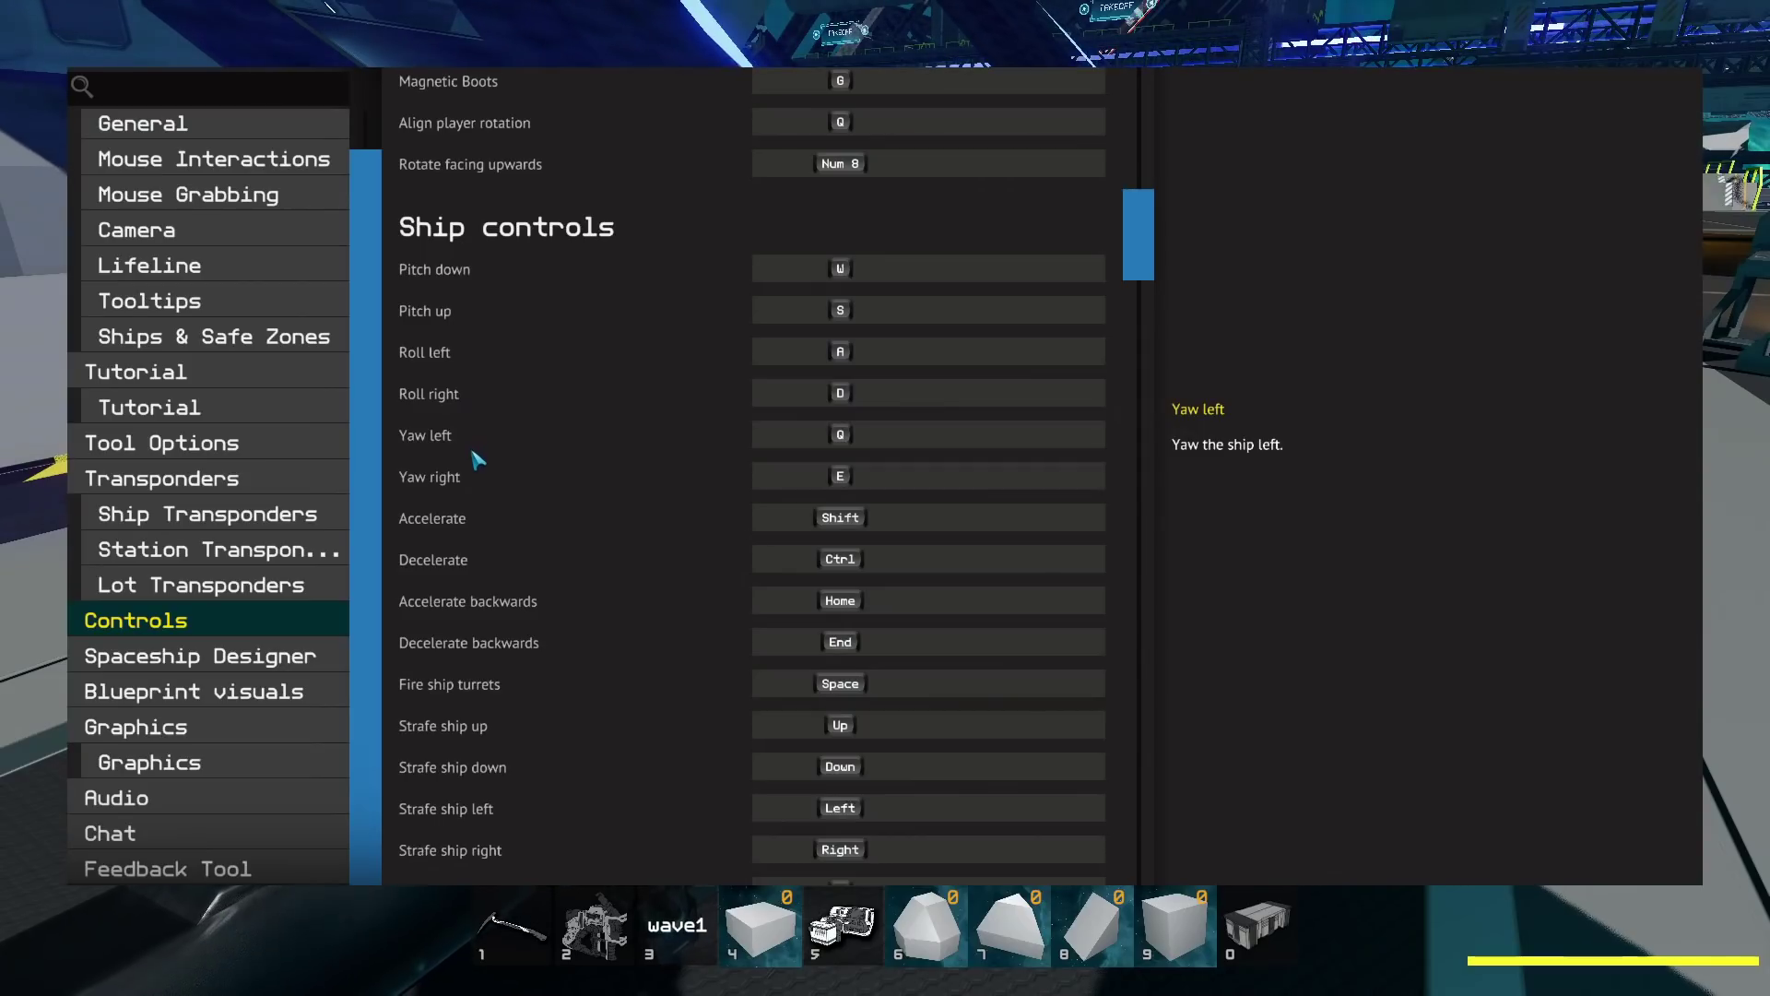
- Rebind the ship's roll left and right to Q and E, and its yaw left and right to A and D
{"action": "left_click", "coordinate": [887, 368]}
{"action": "key", "text": "q"}
{"action": "left_click", "coordinate": [887, 401]}
{"action": "key", "text": "e"}
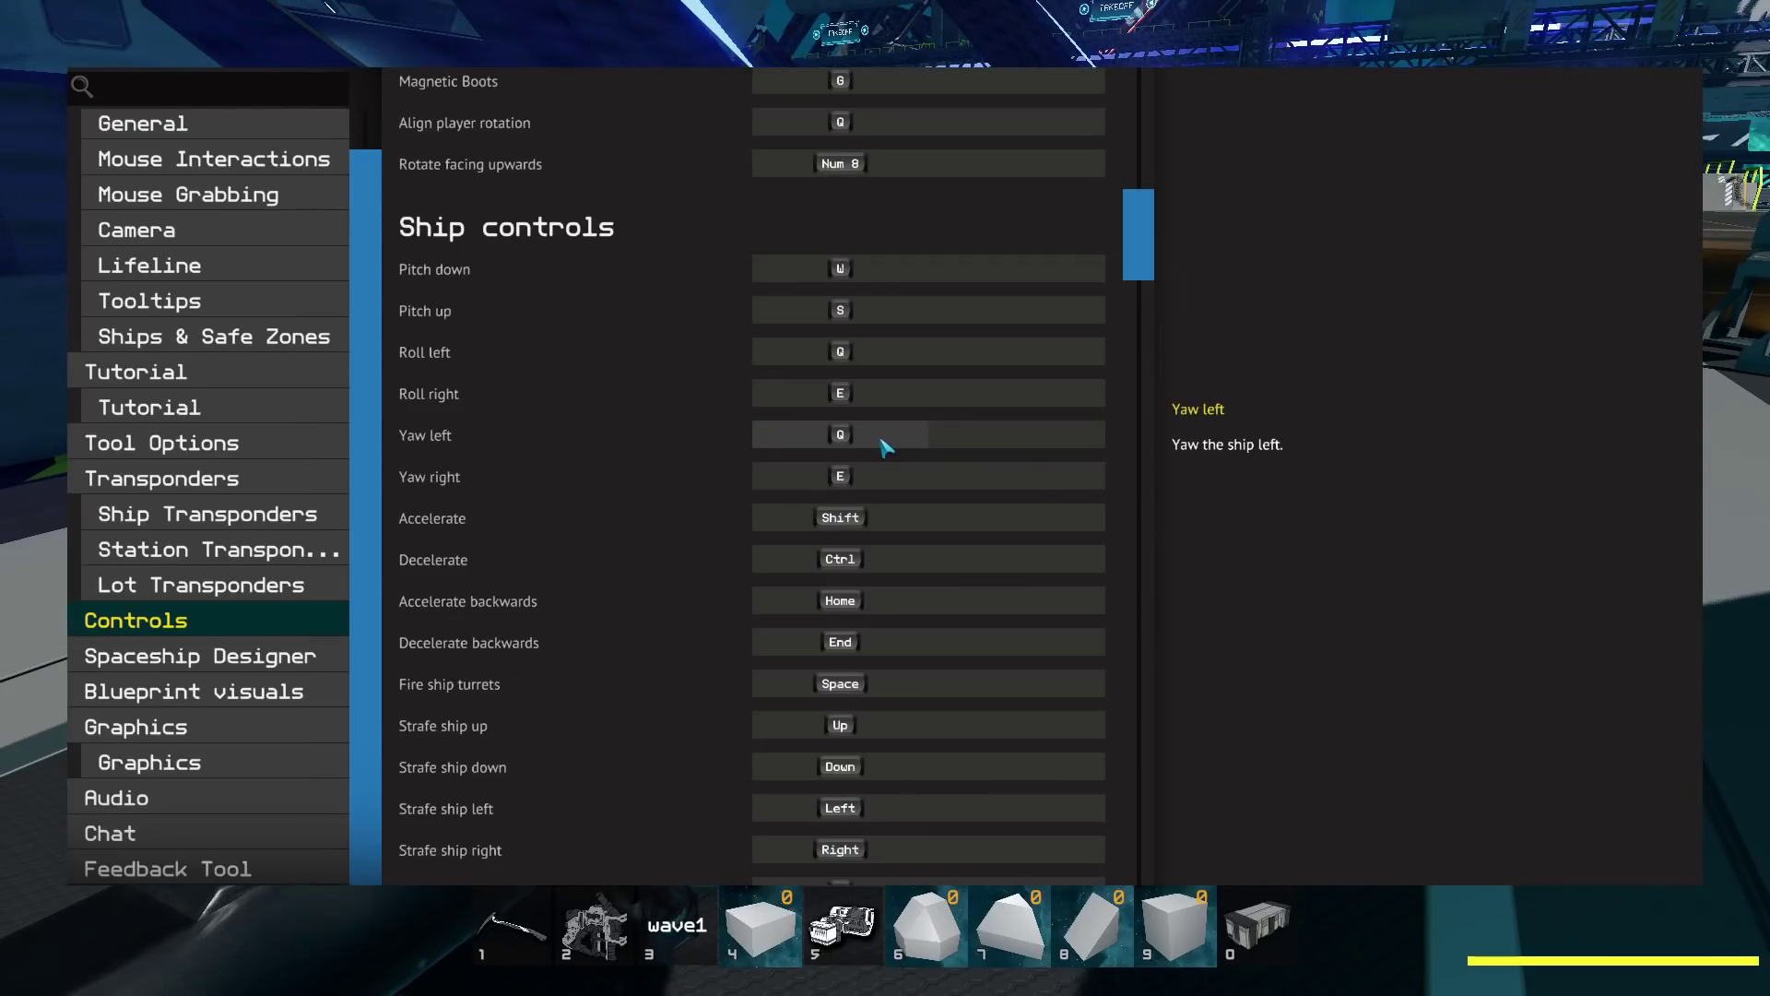
{"action": "left_click", "coordinate": [887, 447]}
{"action": "key", "text": "a"}
{"action": "left_click", "coordinate": [885, 476]}
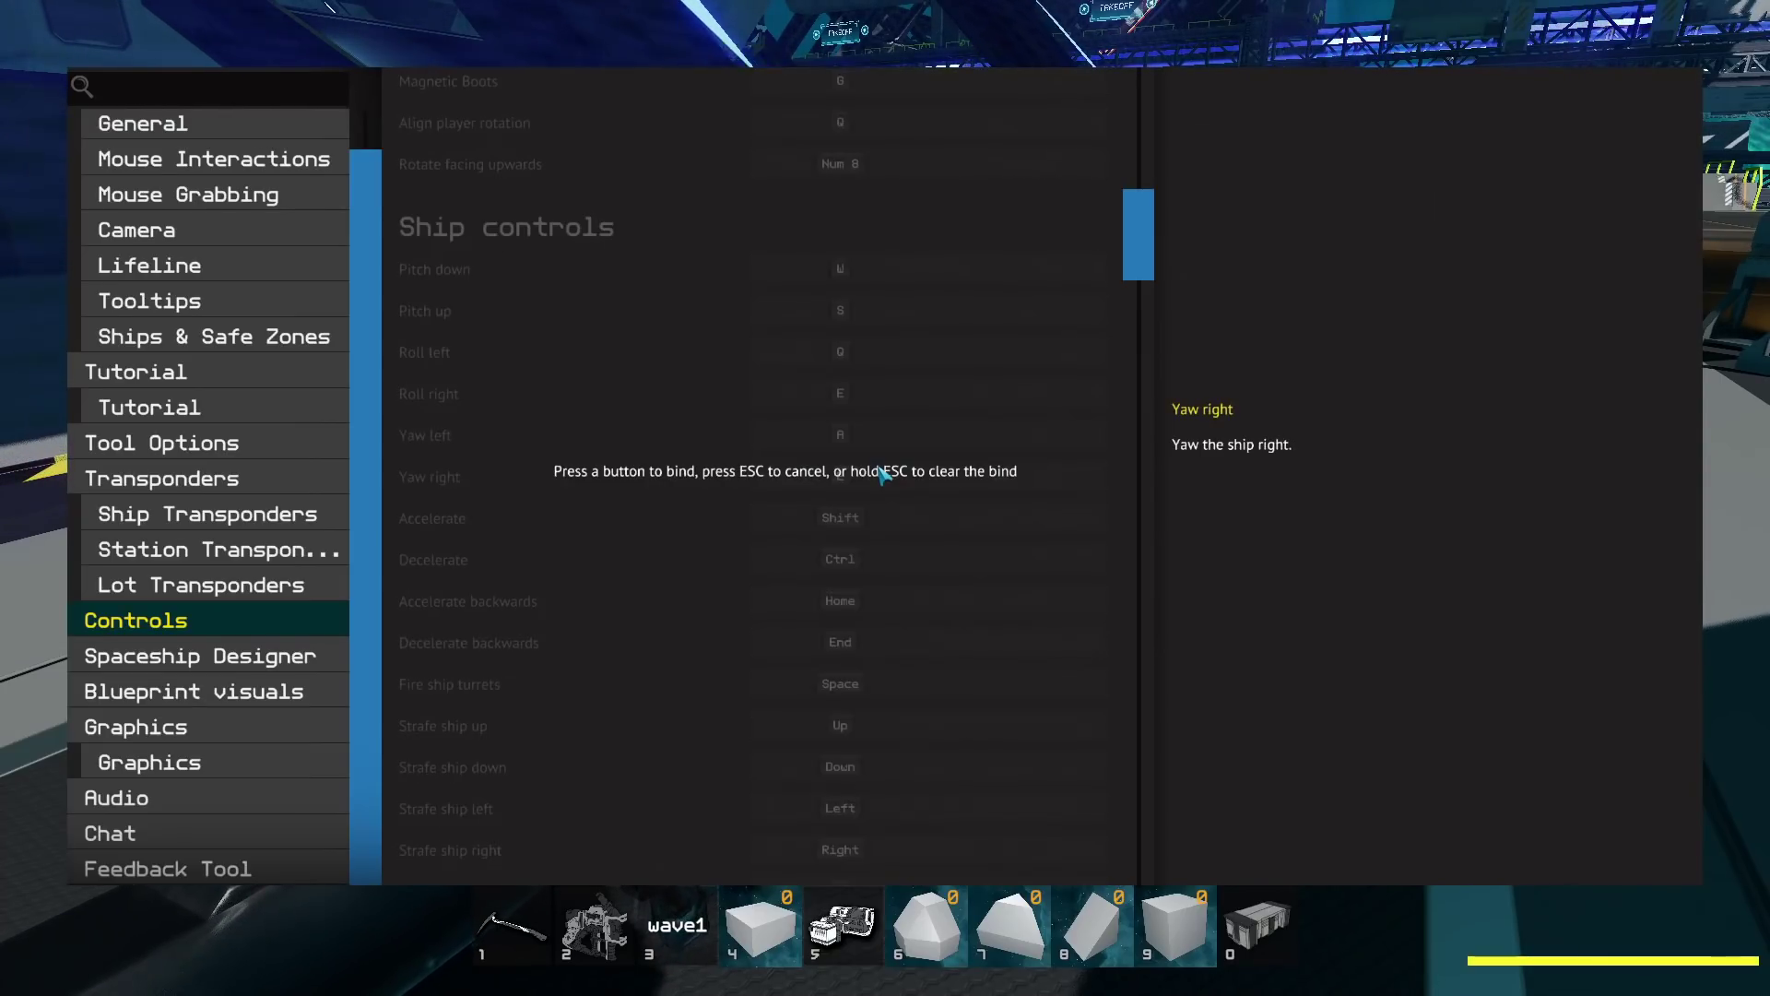
{"action": "key", "text": "d"}
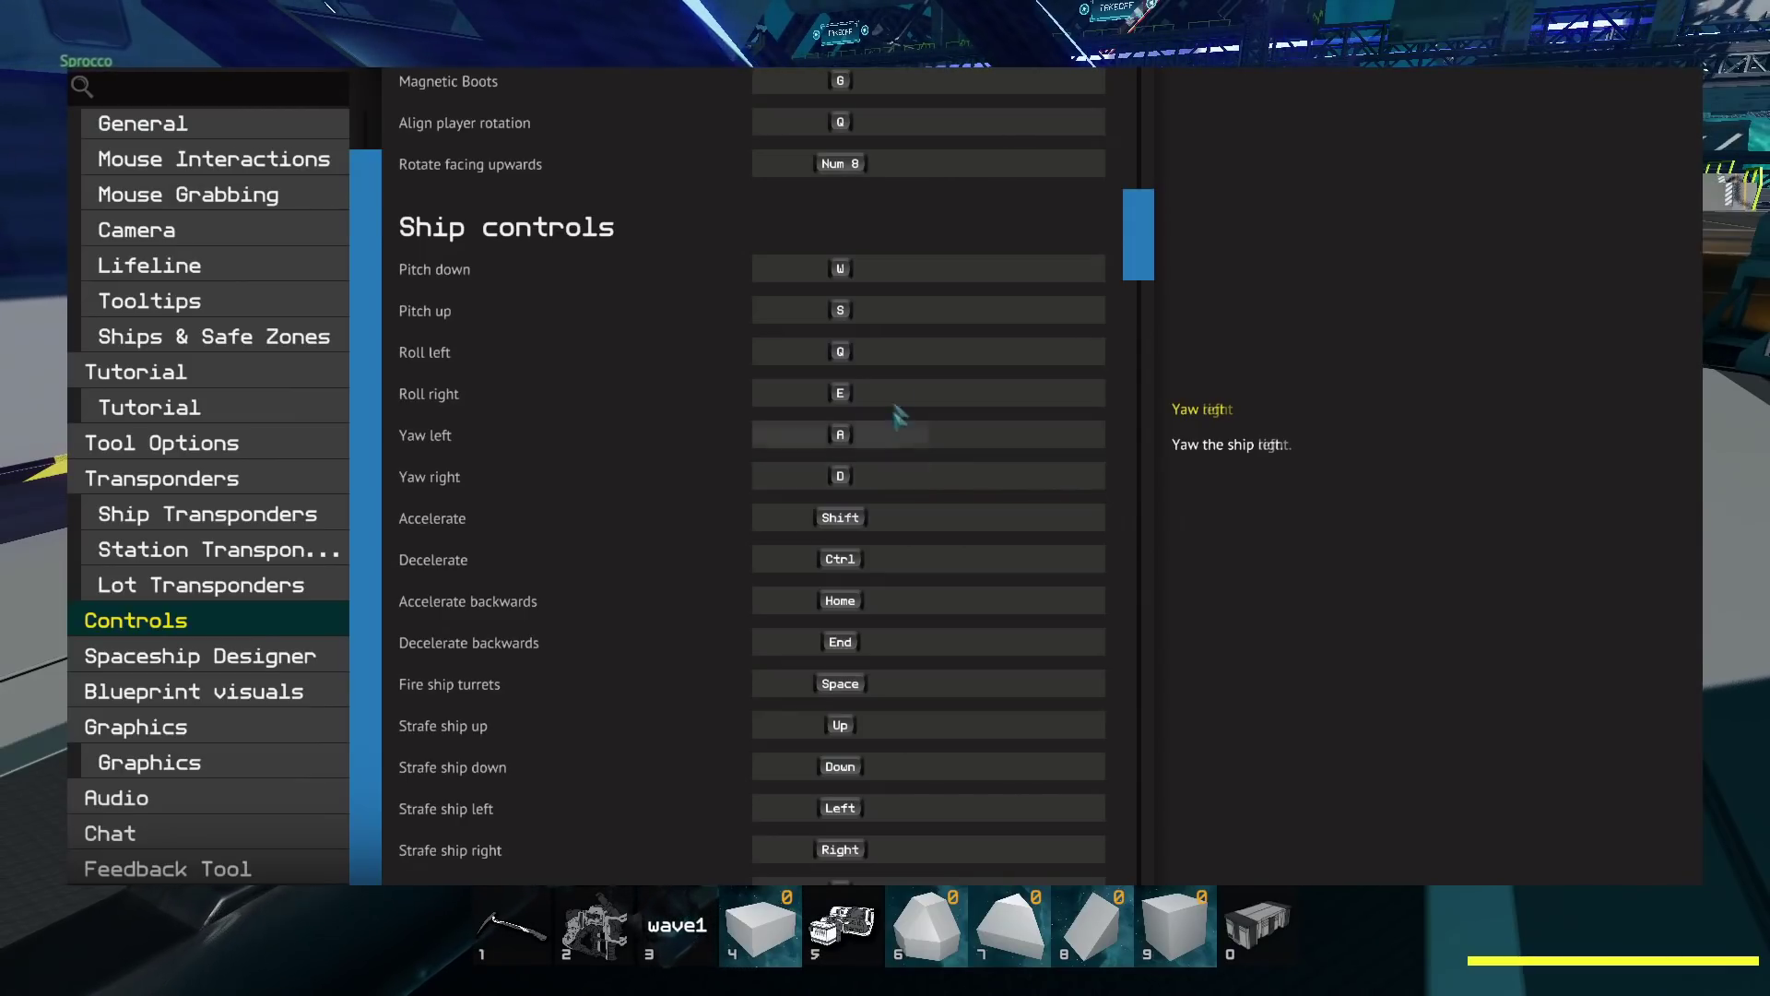
- Look over the other ship controls, and examine the autosave interval and Multi-user Undo System history options for the Spaceship Designer
{"action": "scroll", "coordinate": [908, 544], "scroll_direction": "down", "scroll_amount": 1}
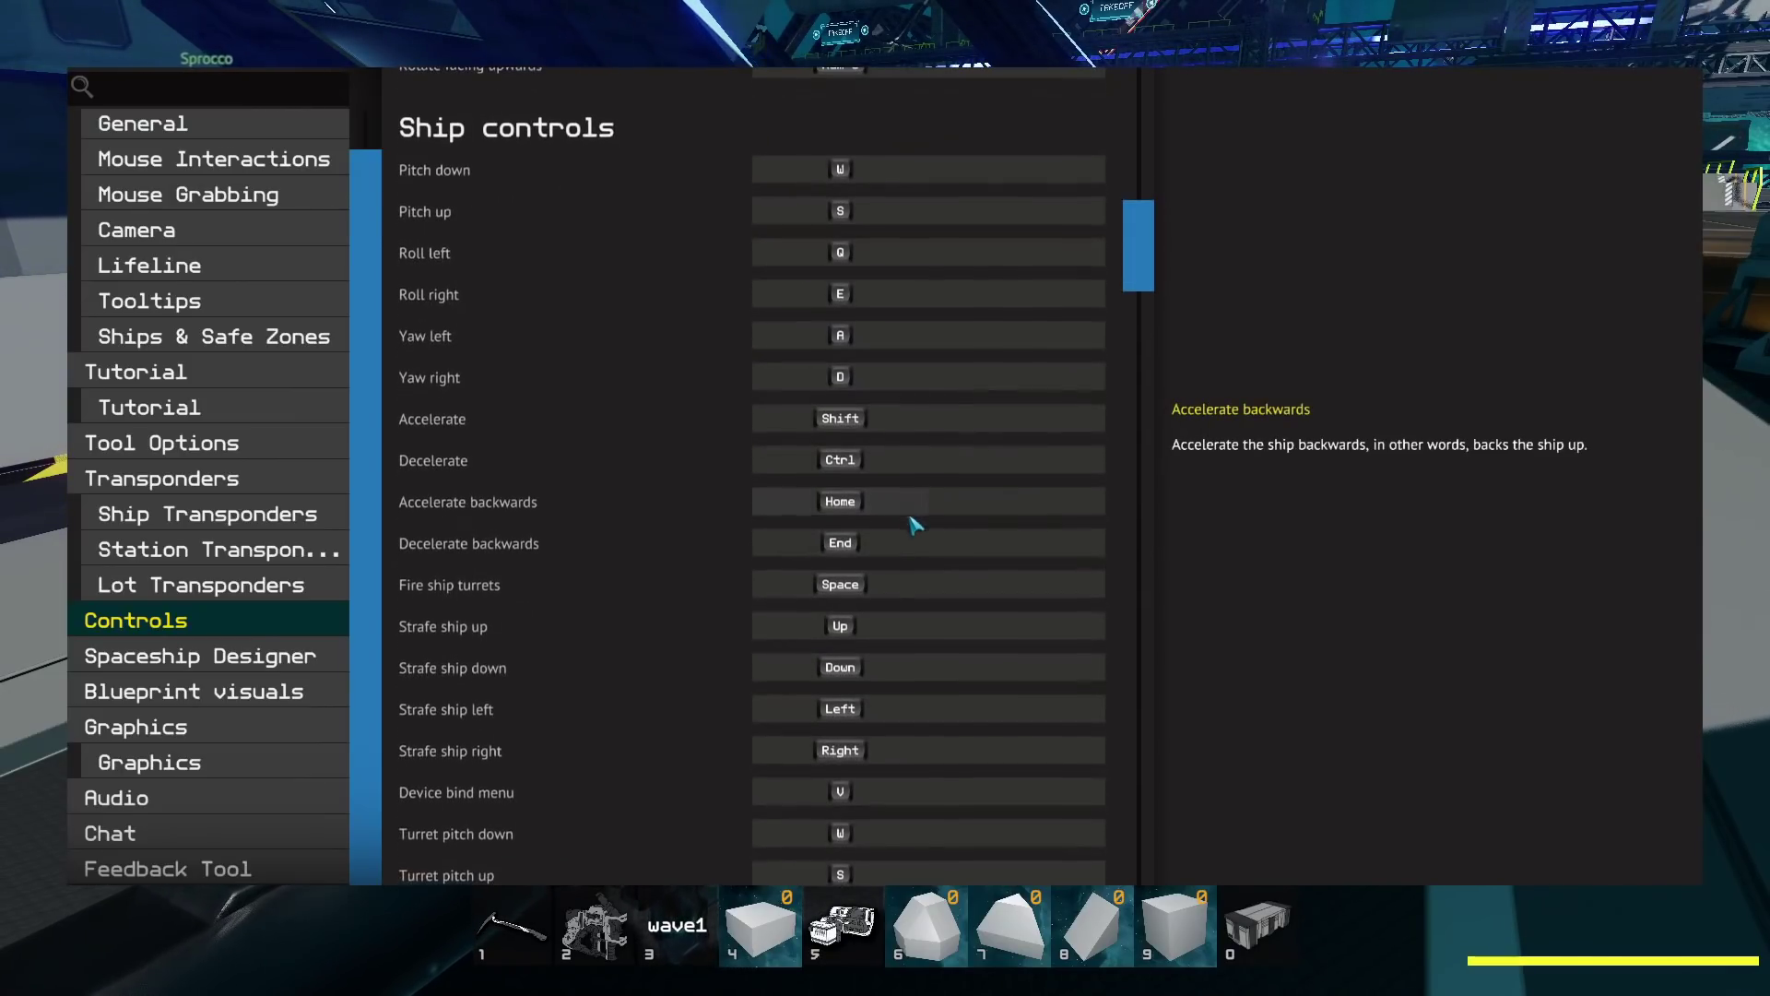
{"action": "left_click", "coordinate": [221, 657]}
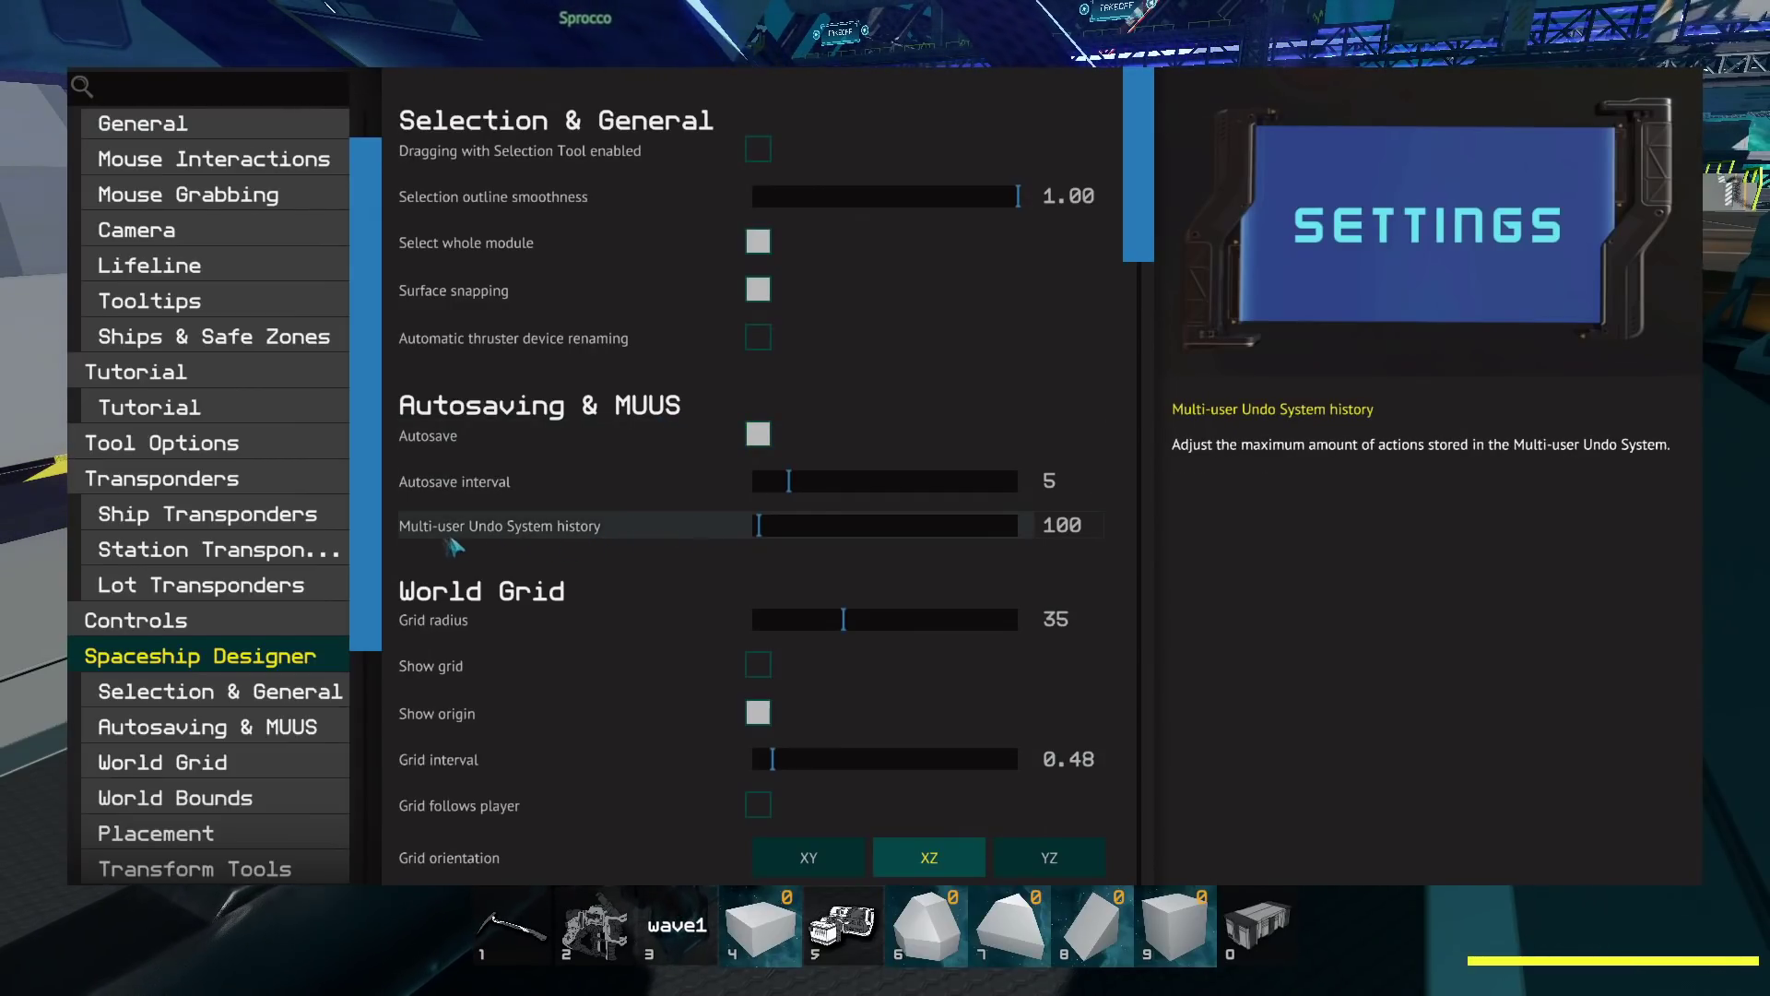
{"action": "left_click", "coordinate": [758, 525]}
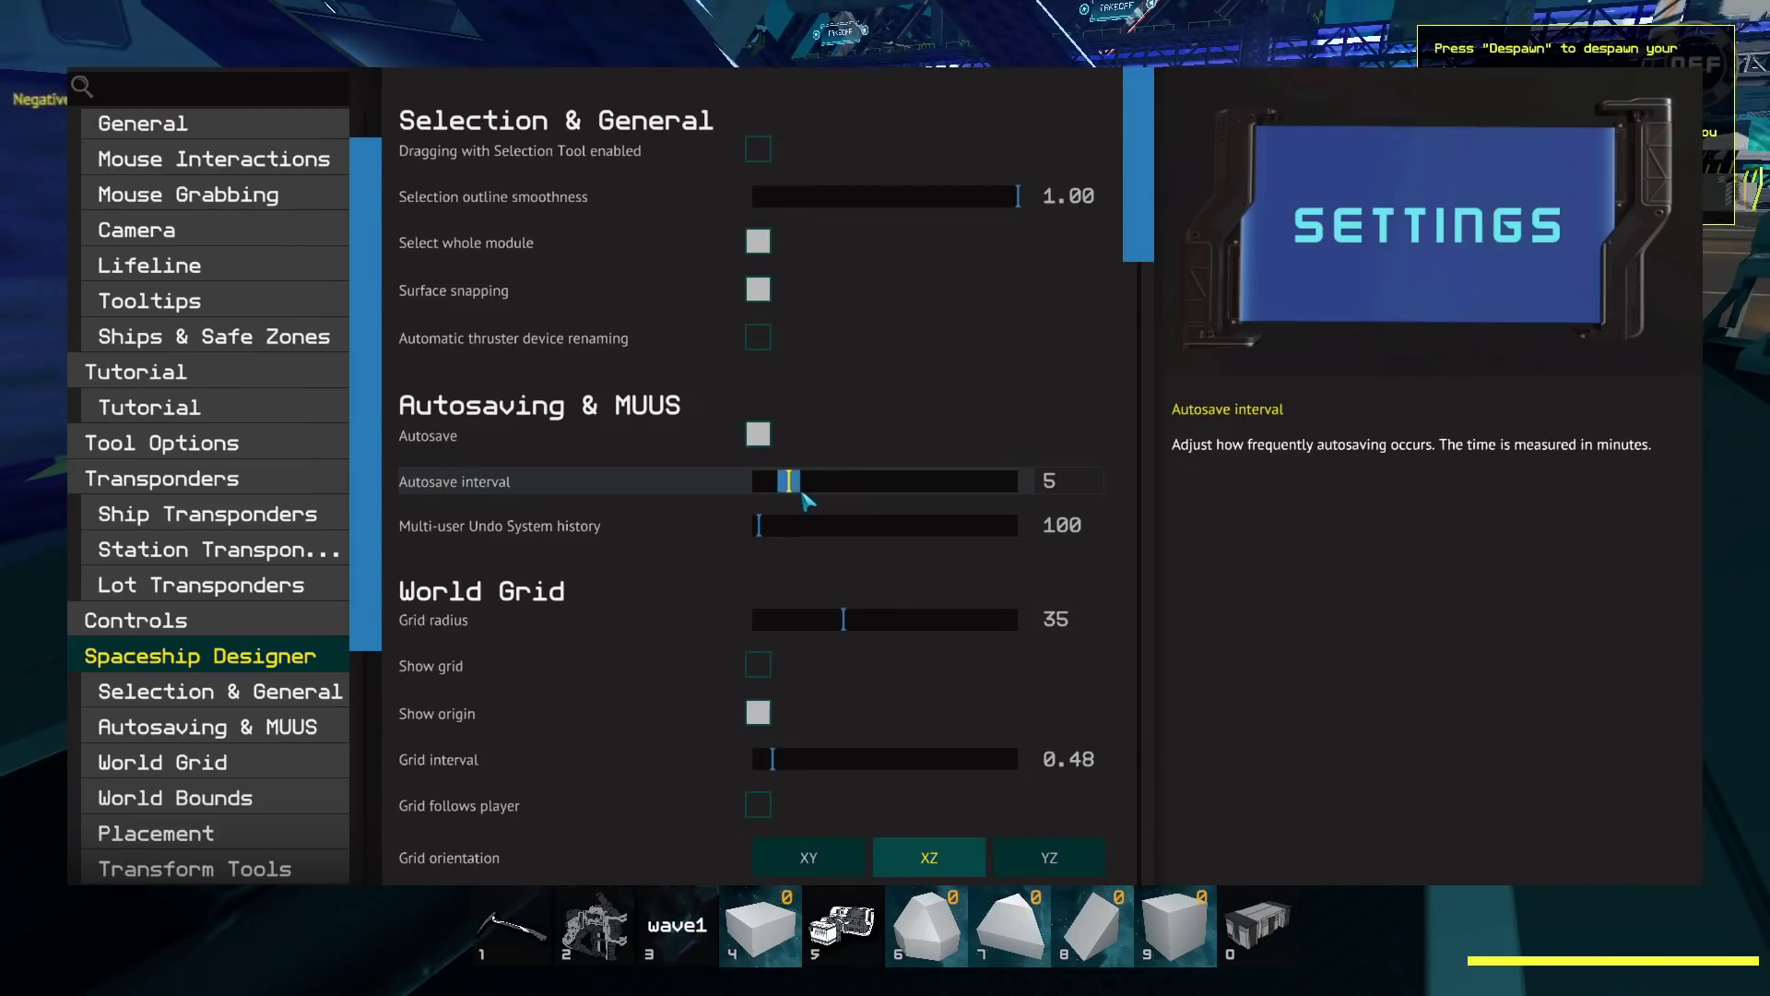
- Review the Graphics settings and enable Depth of field
{"action": "scroll", "coordinate": [268, 595], "scroll_direction": "down", "scroll_amount": 5}
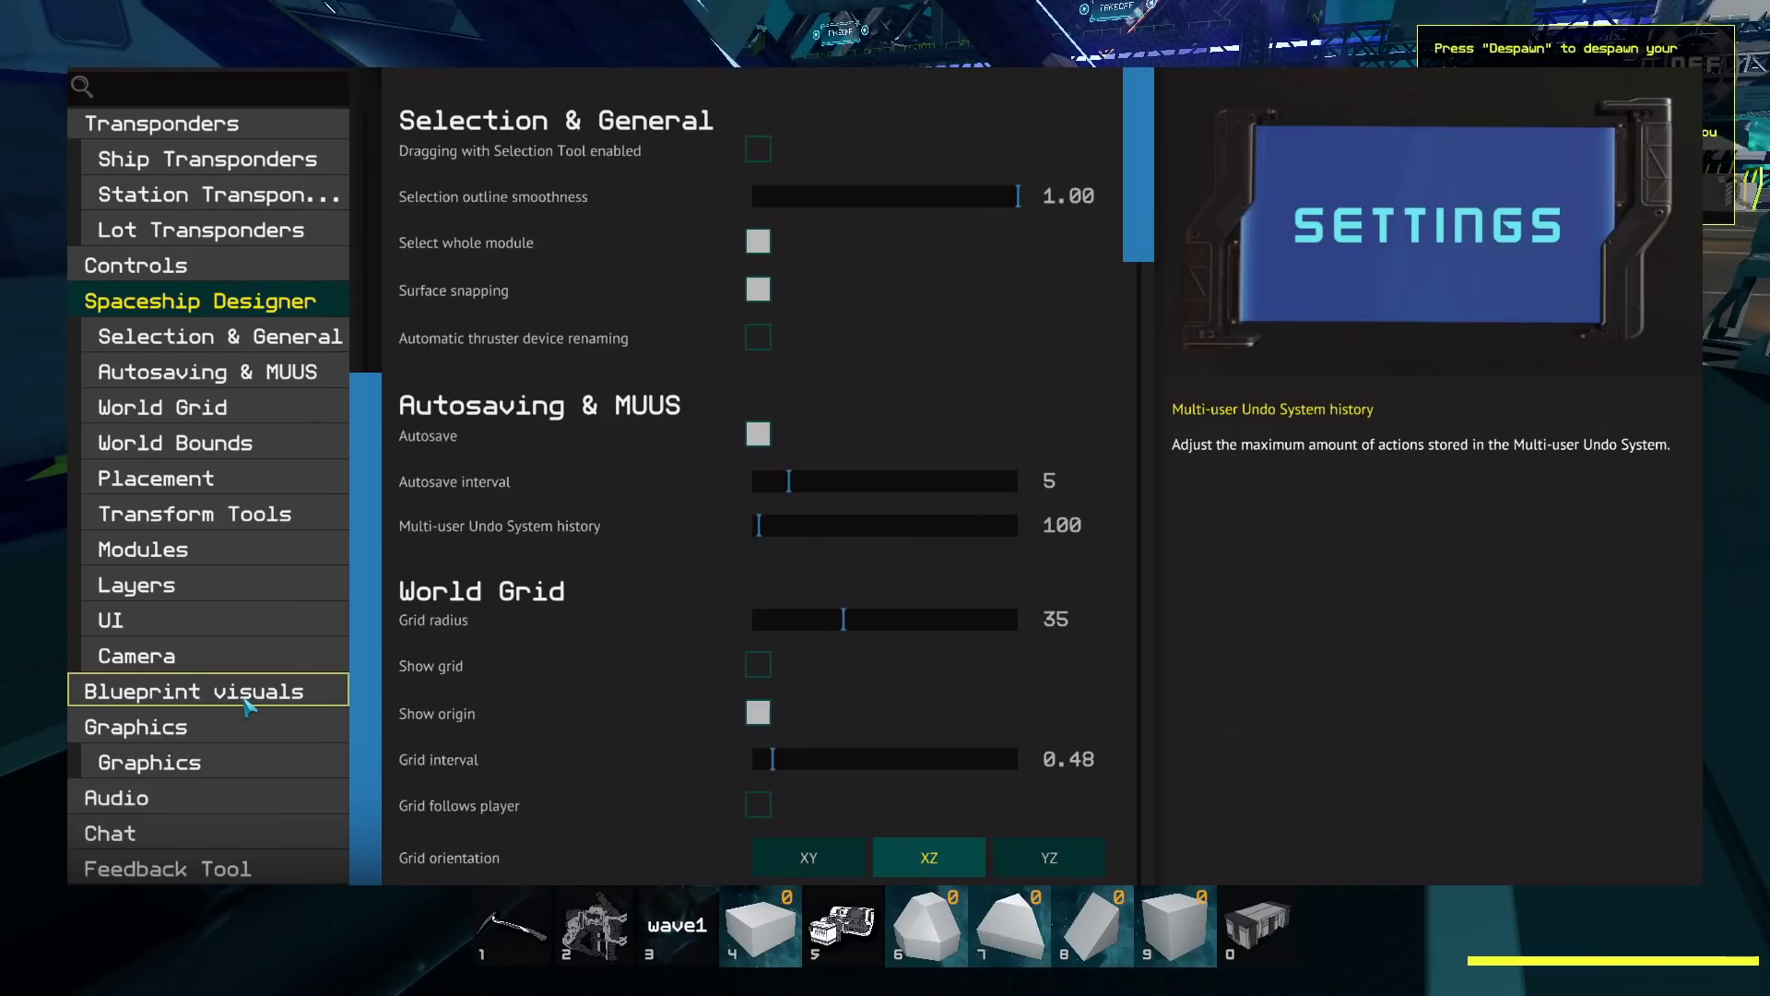
{"action": "left_click", "coordinate": [247, 733]}
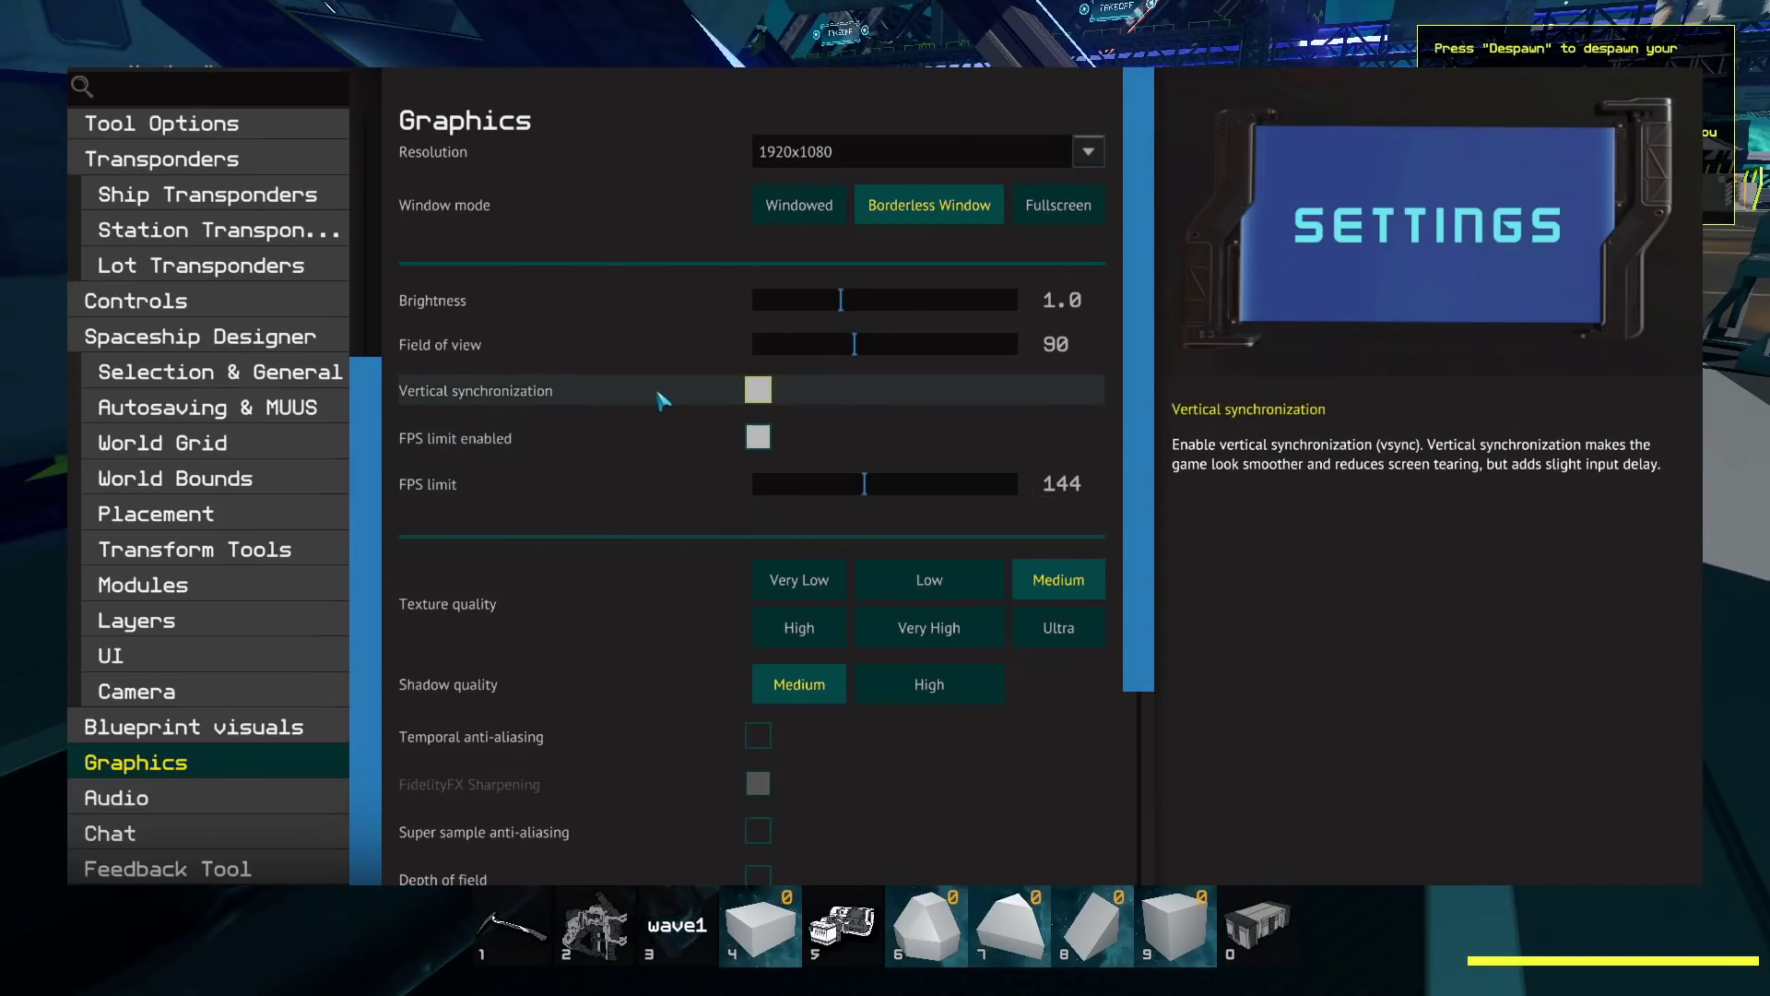
{"action": "scroll", "coordinate": [597, 541], "scroll_direction": "down", "scroll_amount": 3}
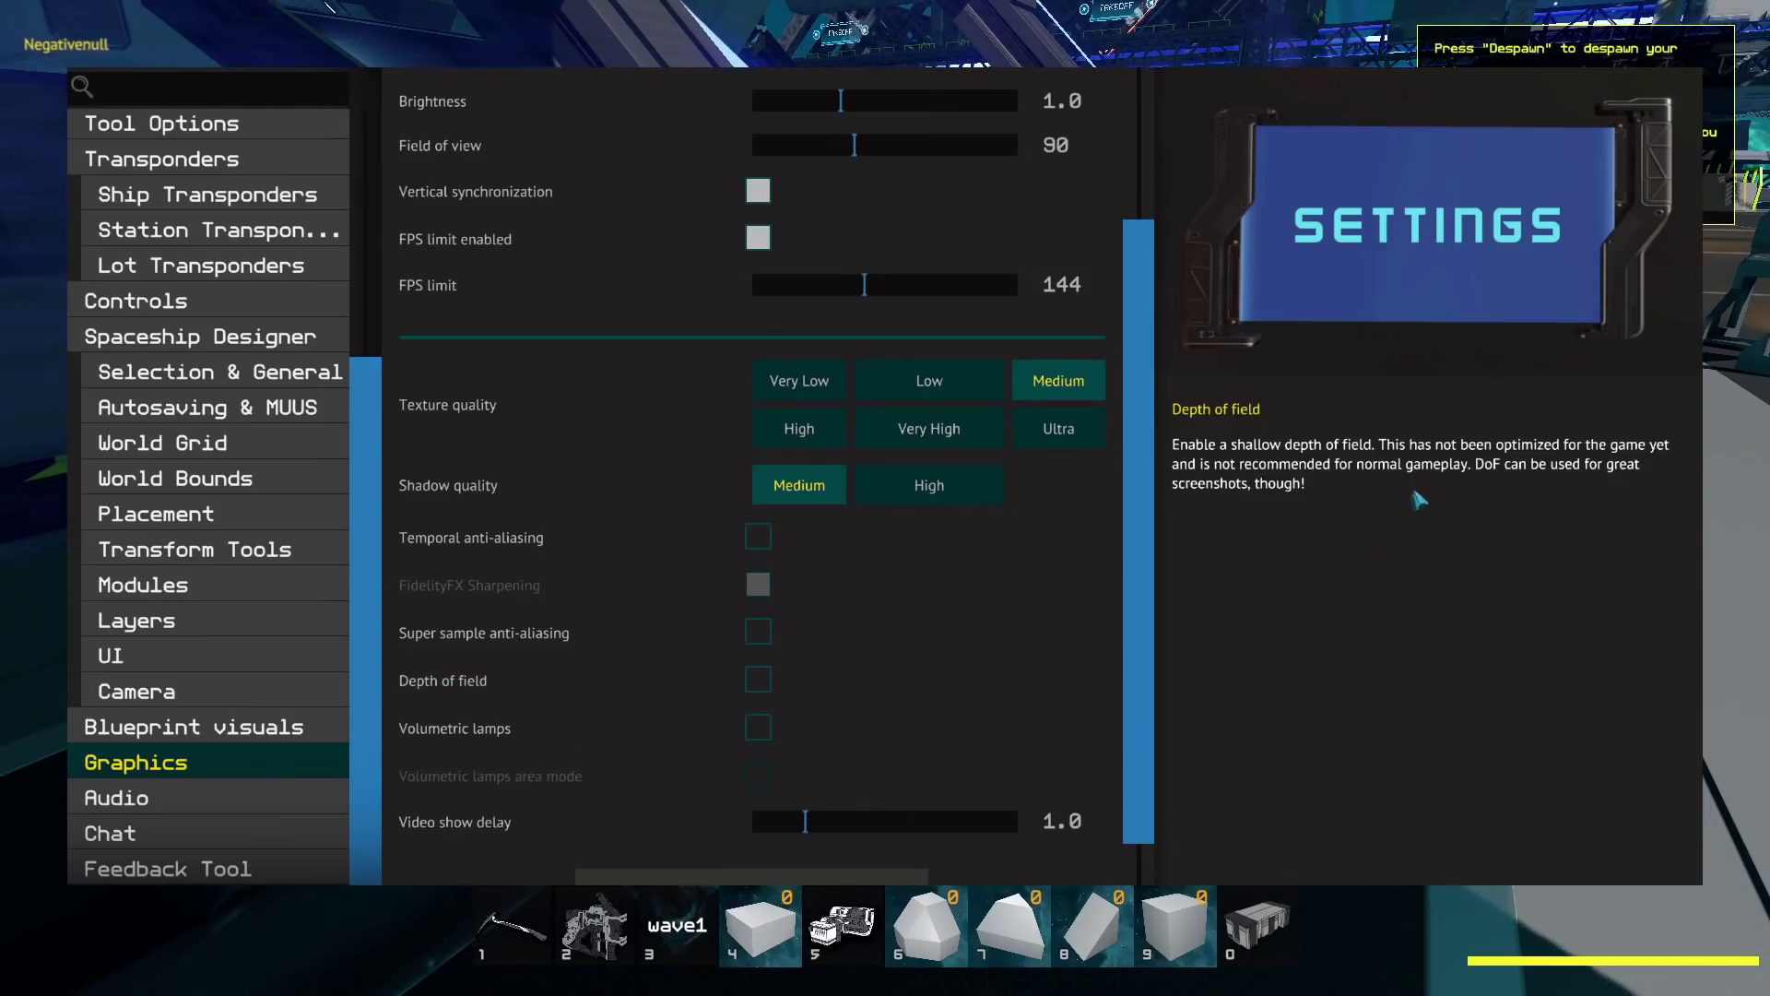
{"action": "left_click", "coordinate": [808, 689]}
{"action": "key", "text": "Escape"}
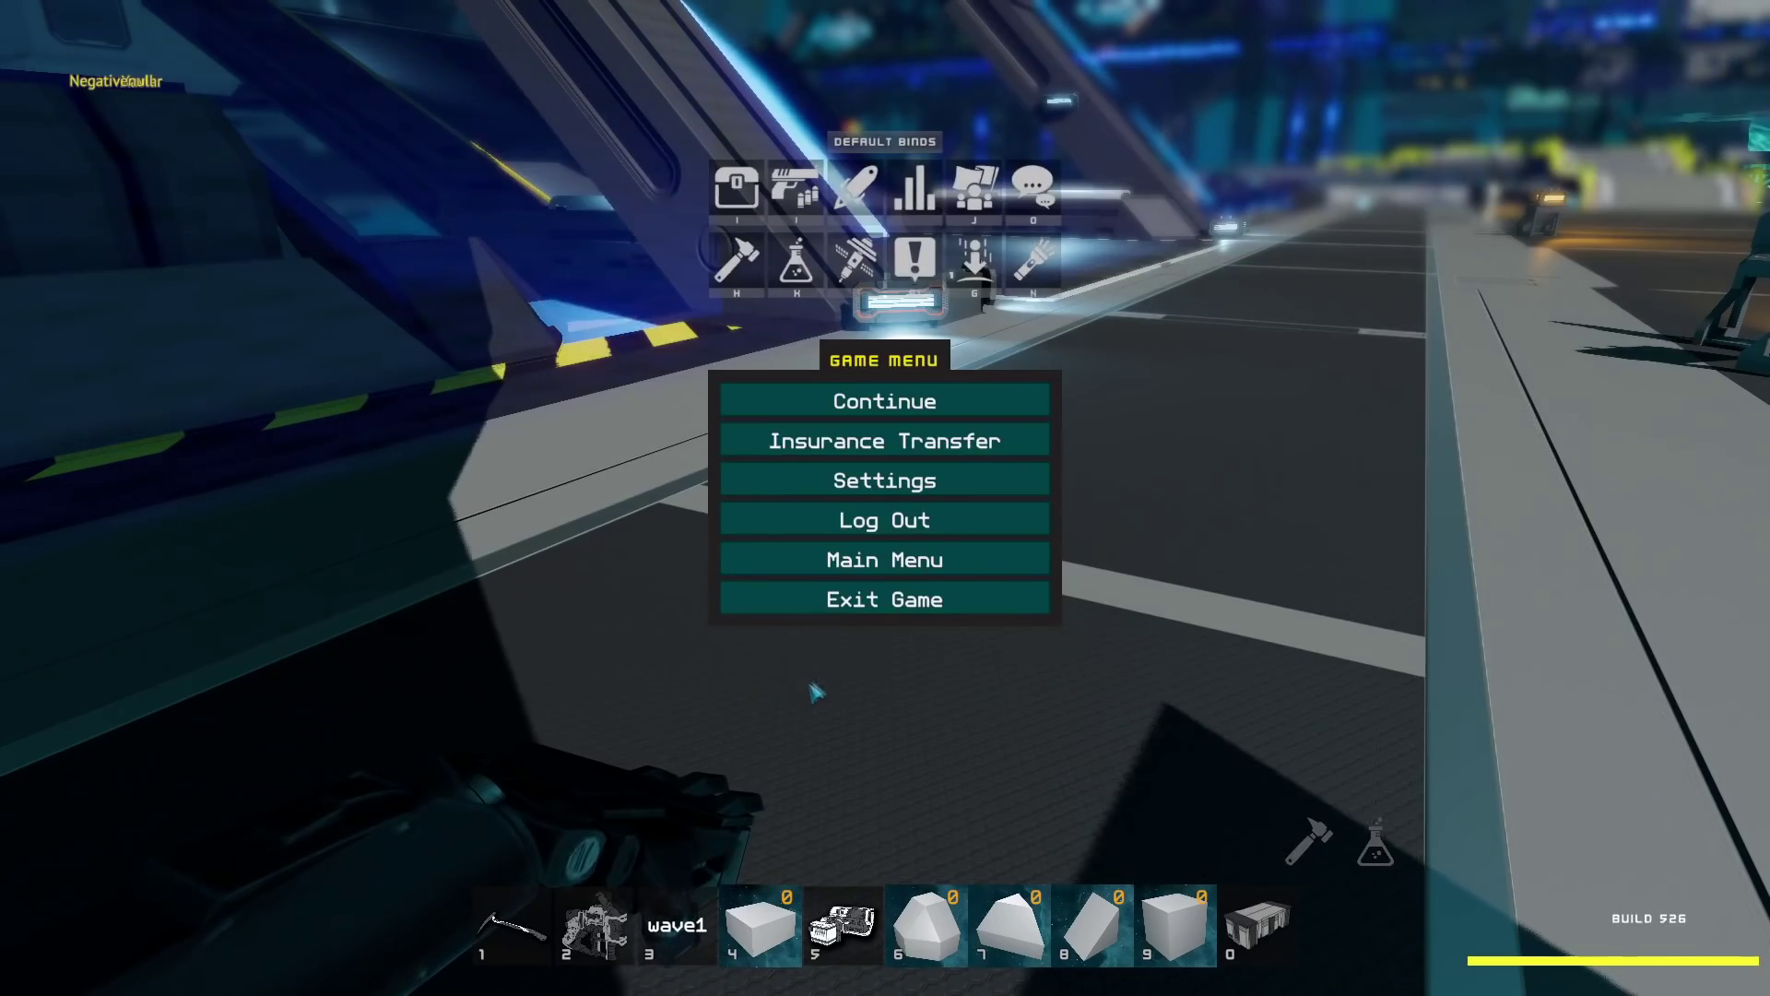
- Return to the game, spawn the Basic Rescue Ship from the terminal and approach it to view the depth of field effect
{"action": "key", "text": "Escape"}
{"action": "key", "text": "e"}
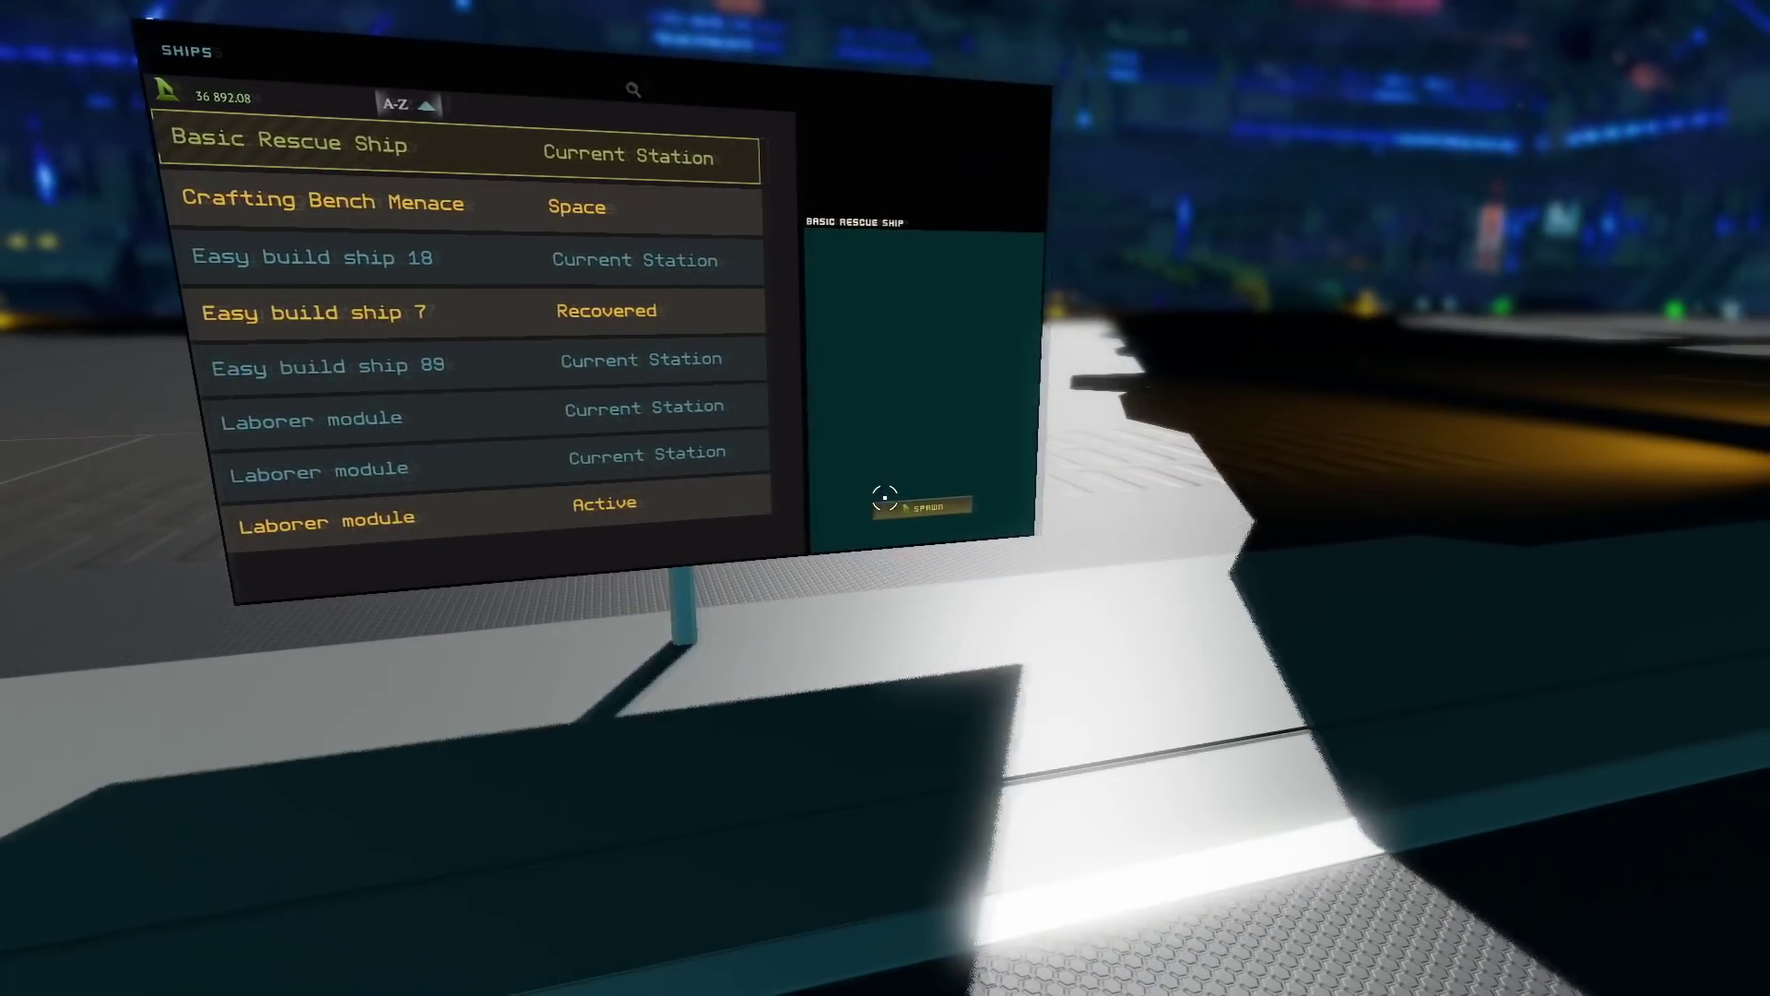
{"action": "left_click", "coordinate": [885, 498]}
{"action": "key", "text": "w"}
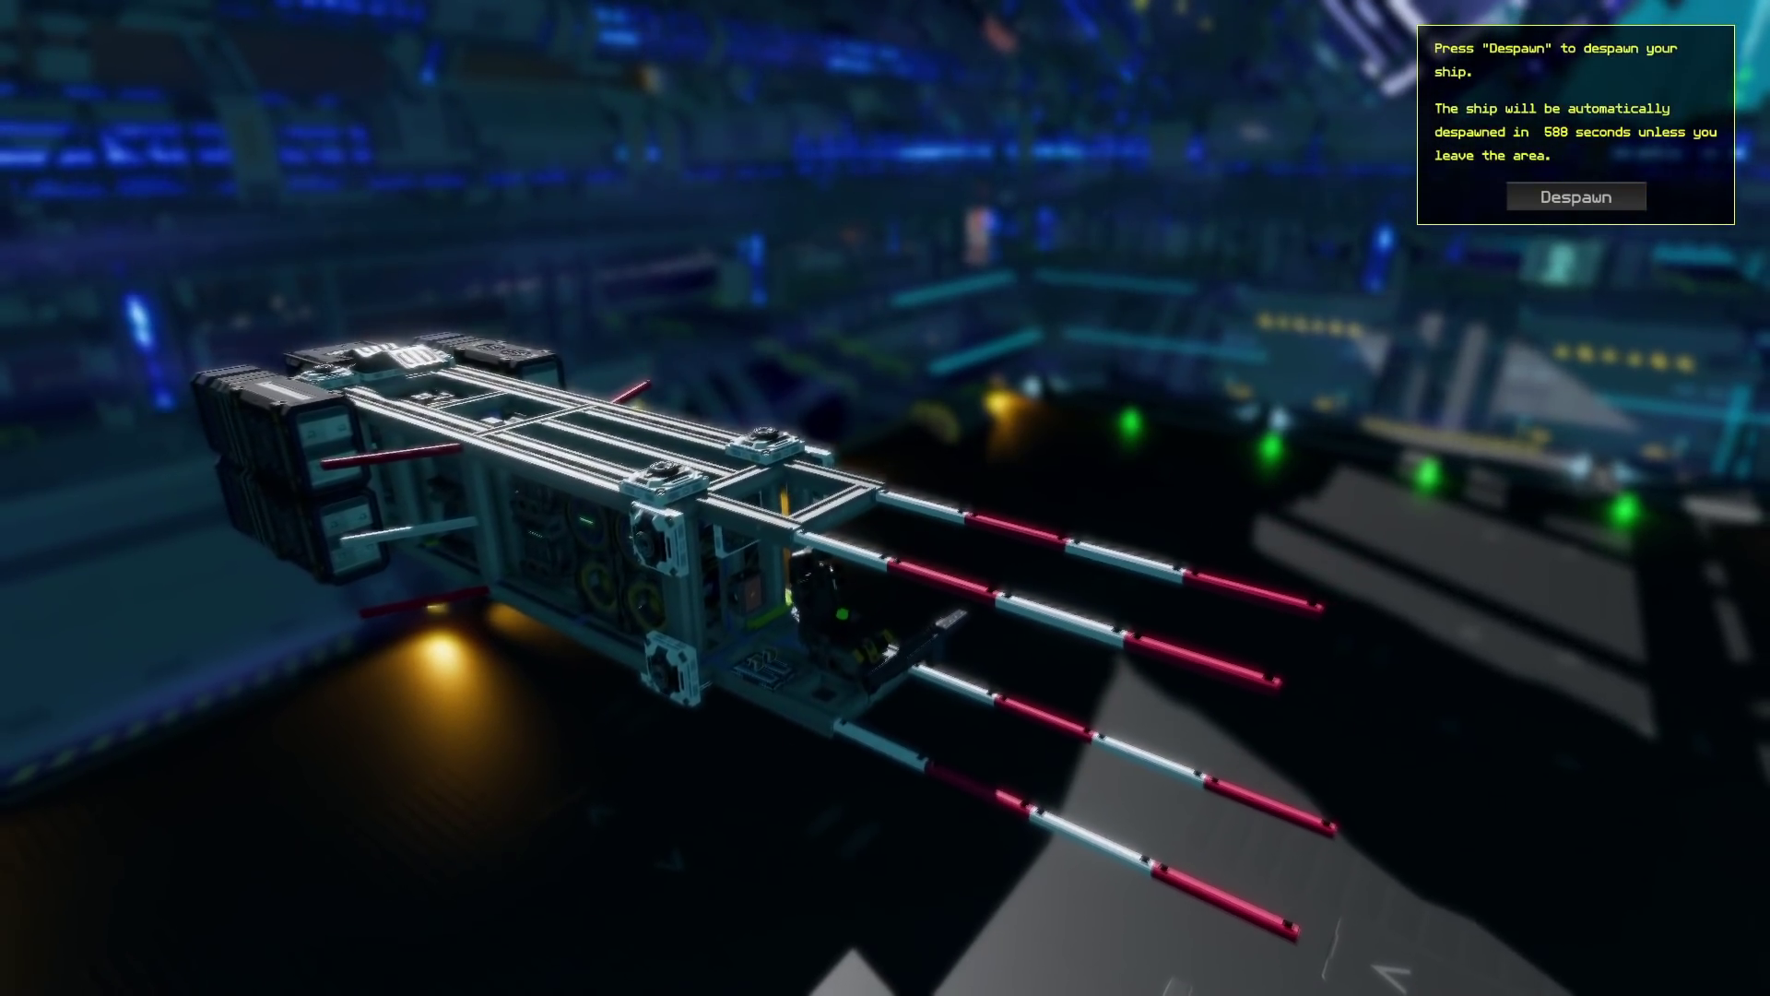
- Reopen the Graphics settings, disable Depth of field and look over the remaining graphics options
{"action": "key", "text": "Escape"}
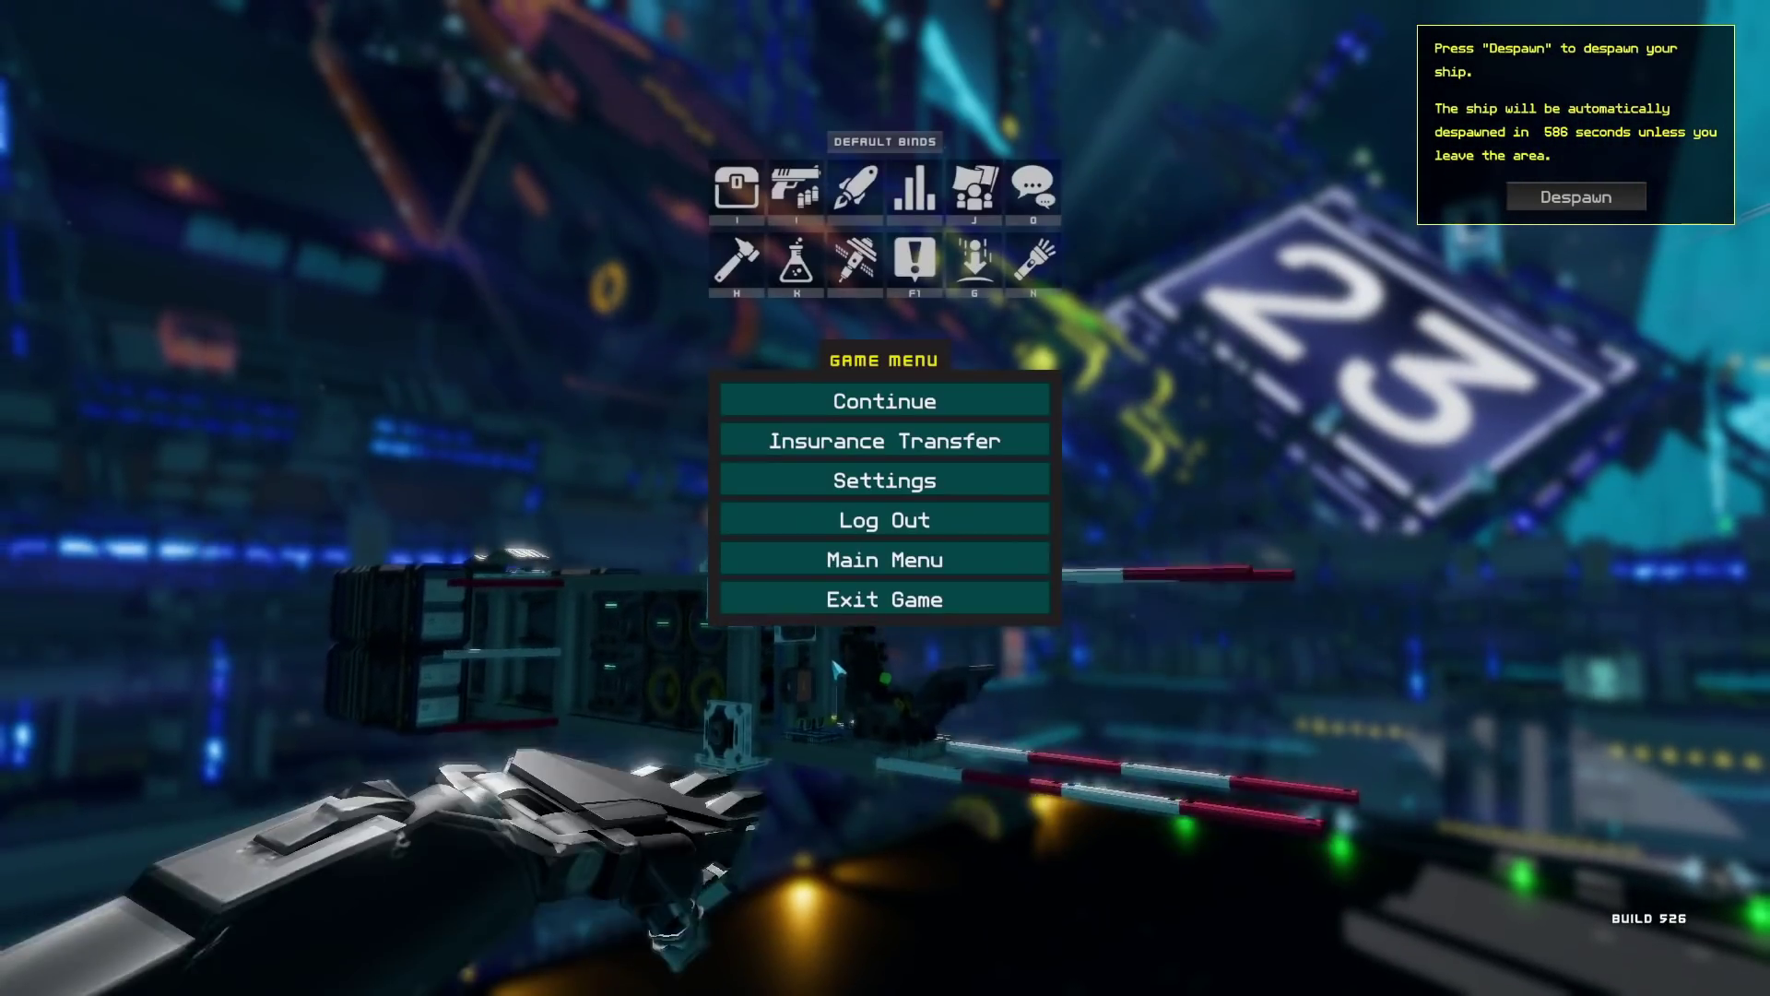
{"action": "left_click", "coordinate": [886, 477]}
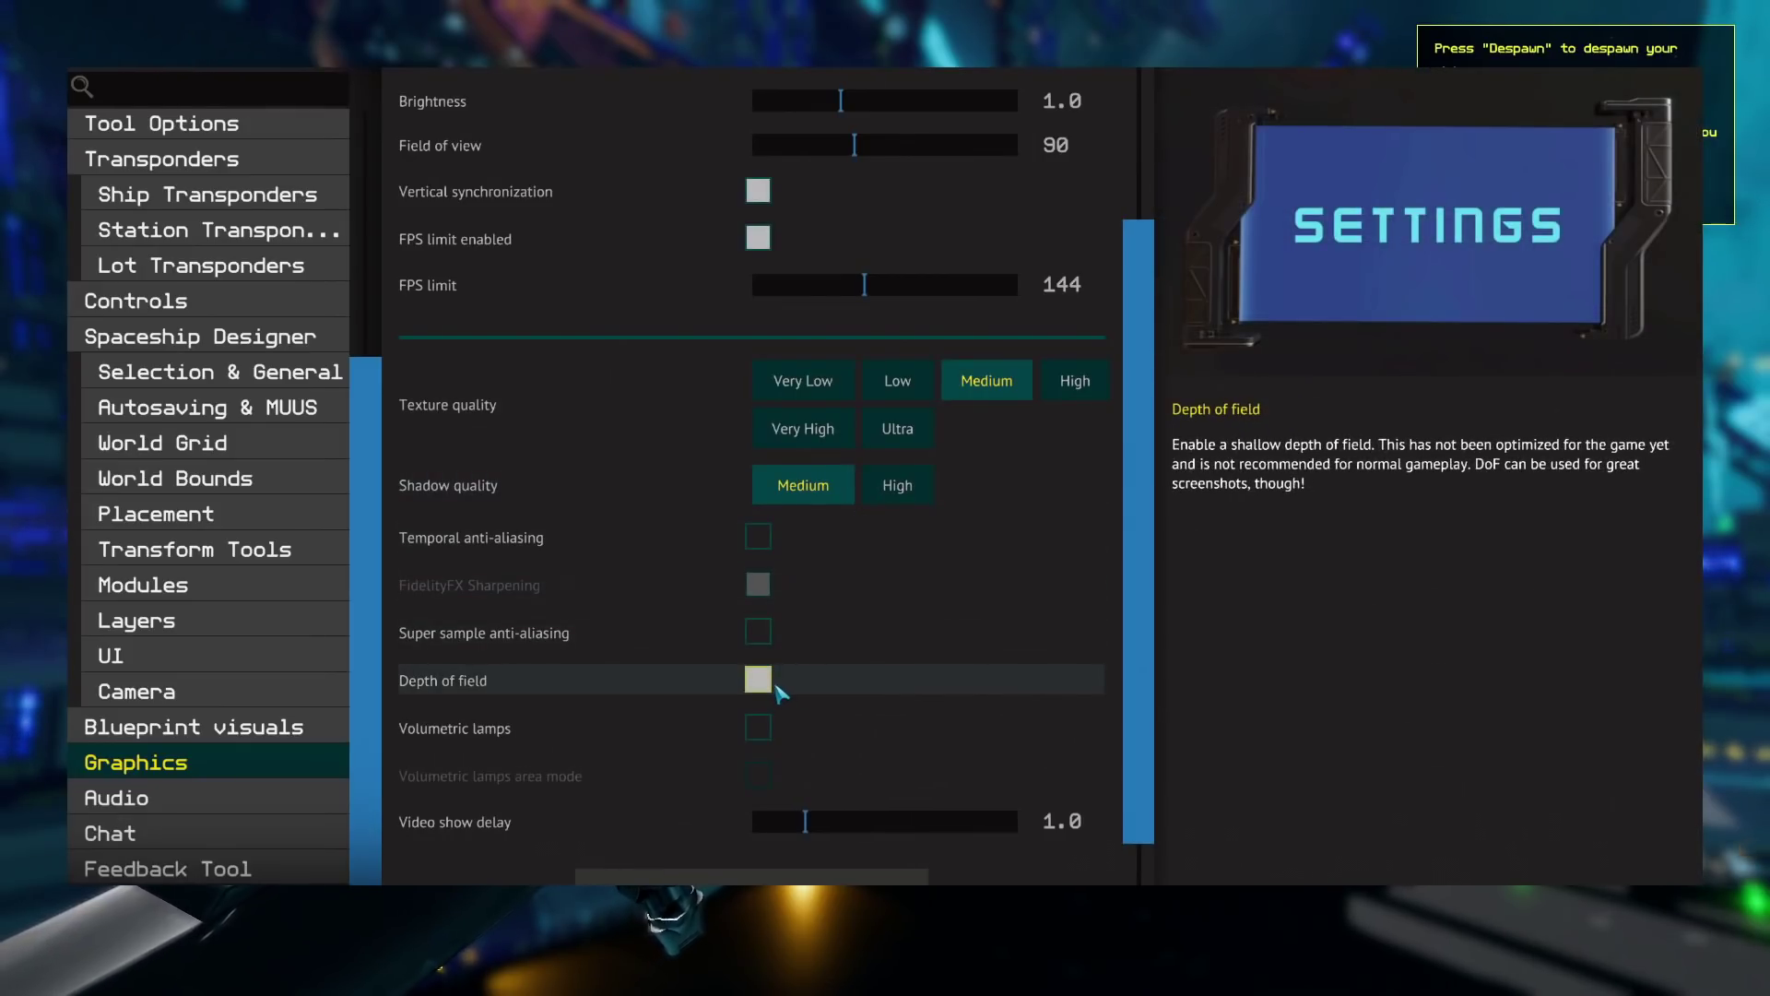
{"action": "left_click", "coordinate": [758, 679]}
{"action": "scroll", "coordinate": [774, 679], "scroll_direction": "down", "scroll_amount": 1}
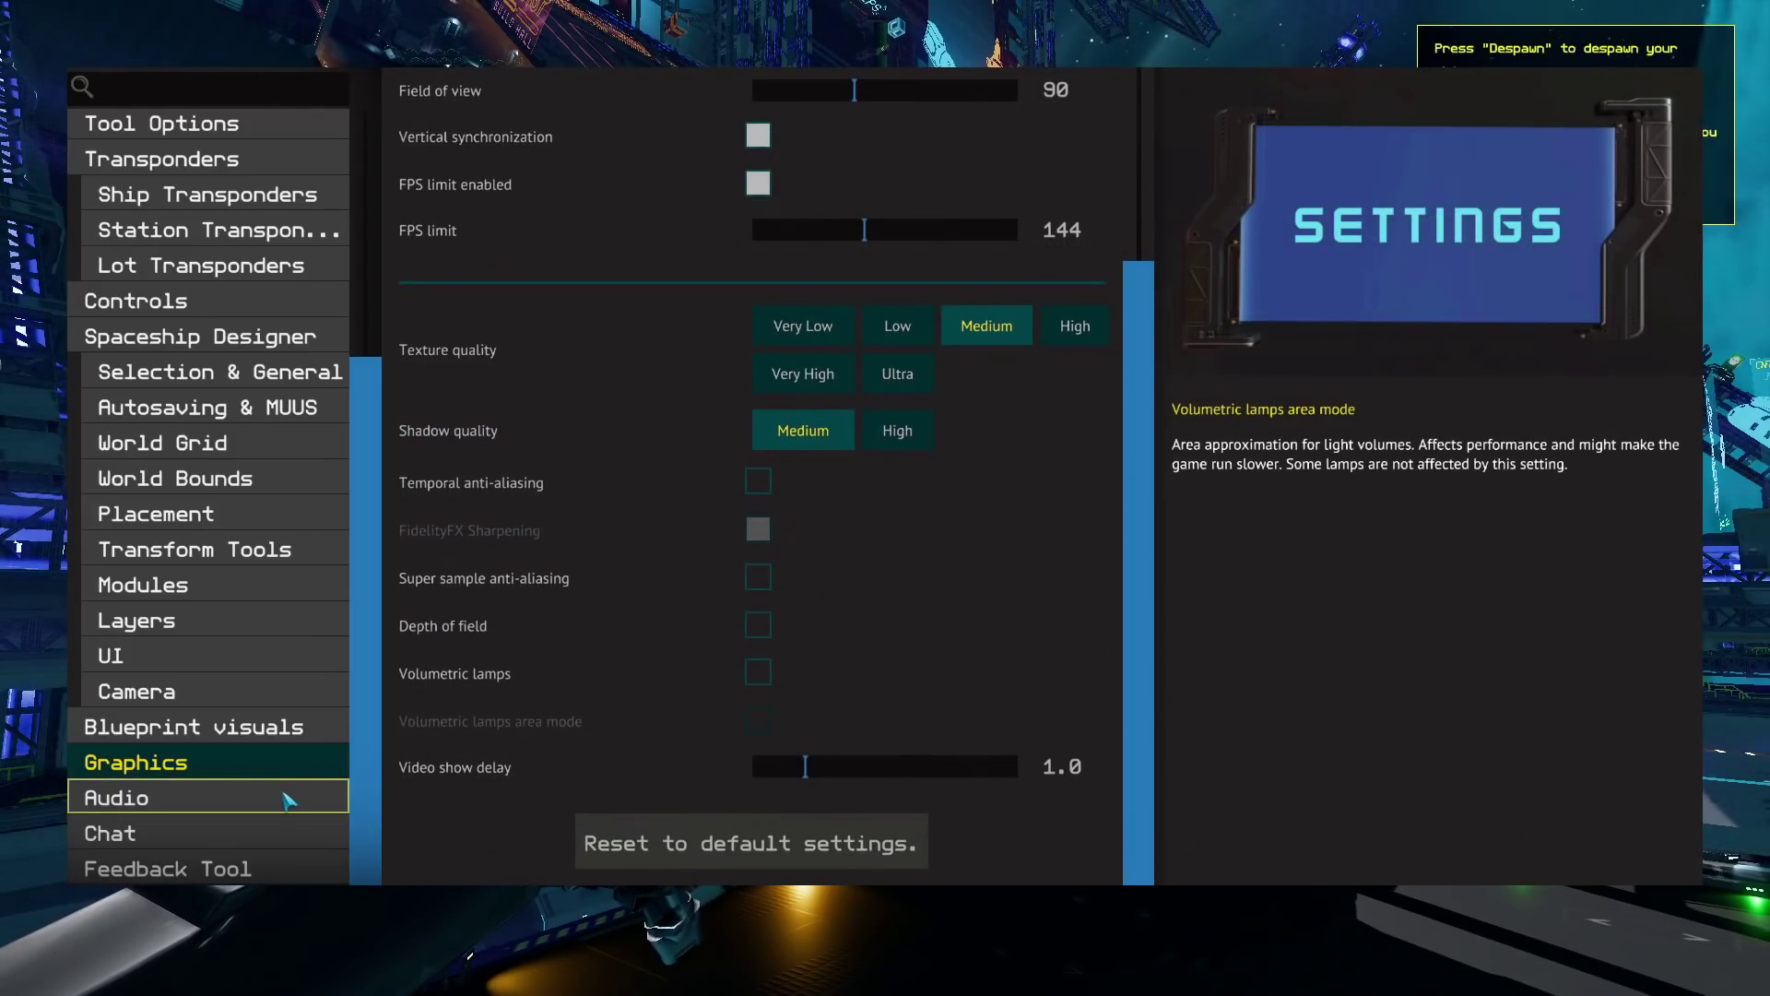
- Examine the Audio and Chat settings, and close the settings
{"action": "left_click", "coordinate": [289, 800]}
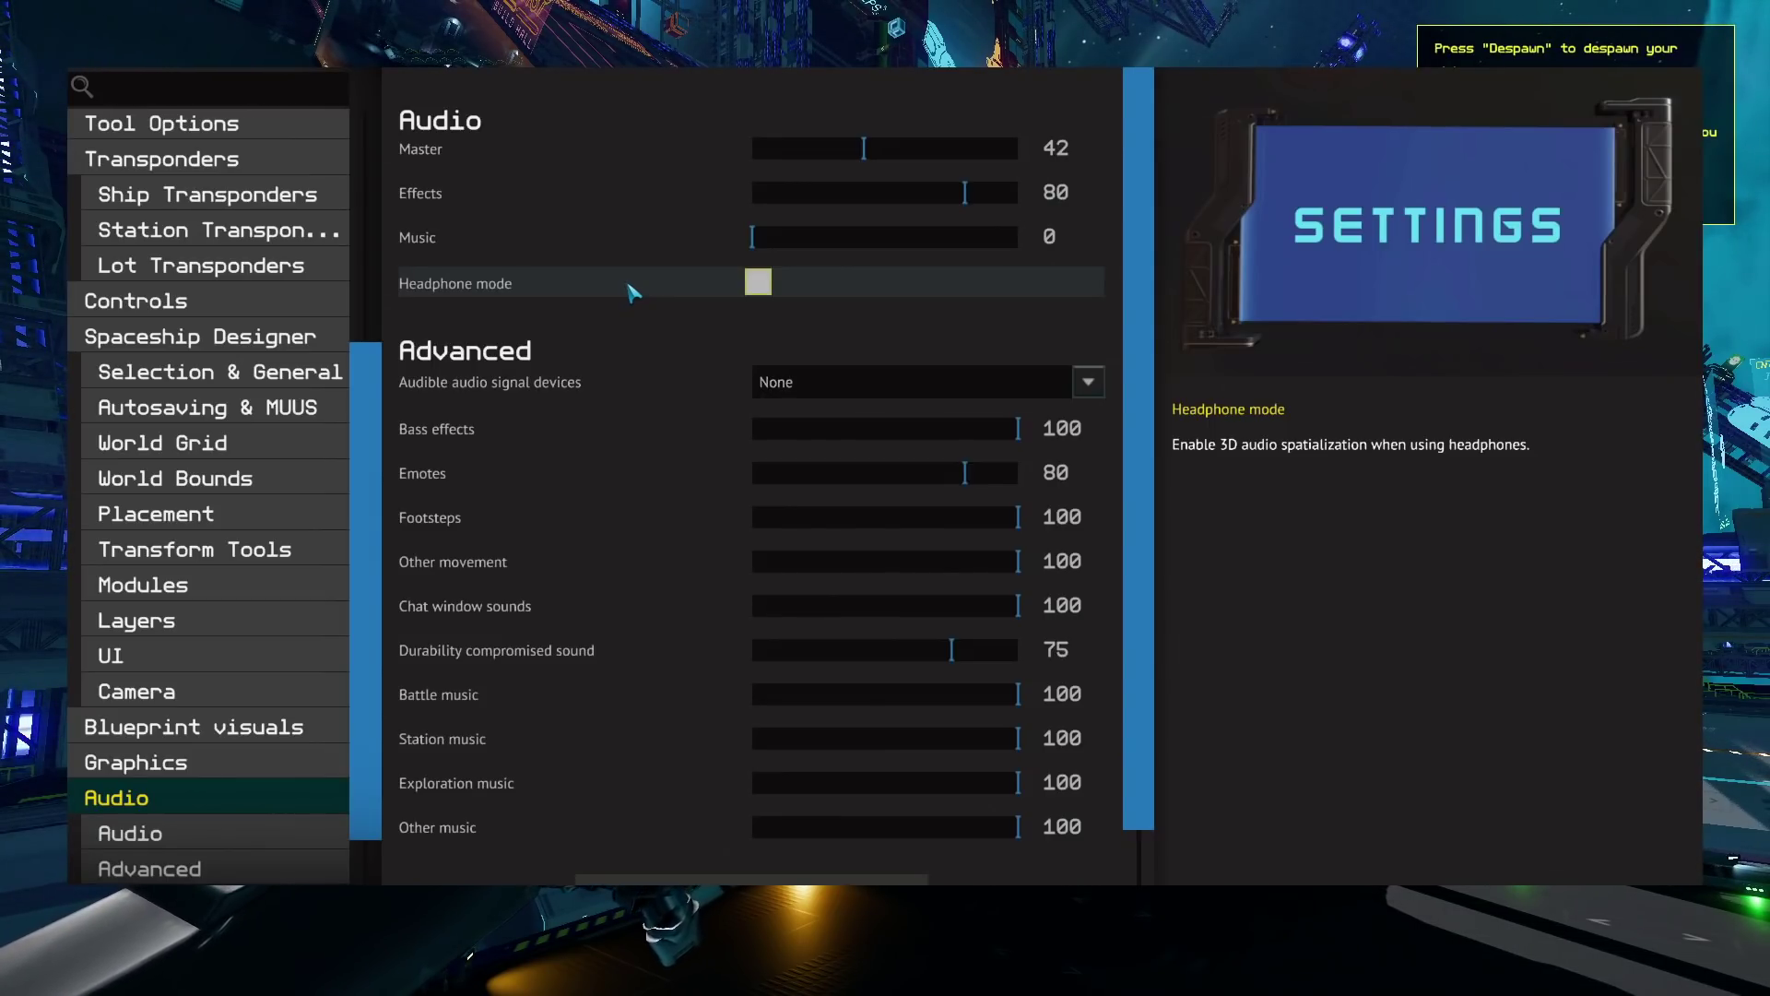
{"action": "scroll", "coordinate": [184, 452], "scroll_direction": "down", "scroll_amount": 2}
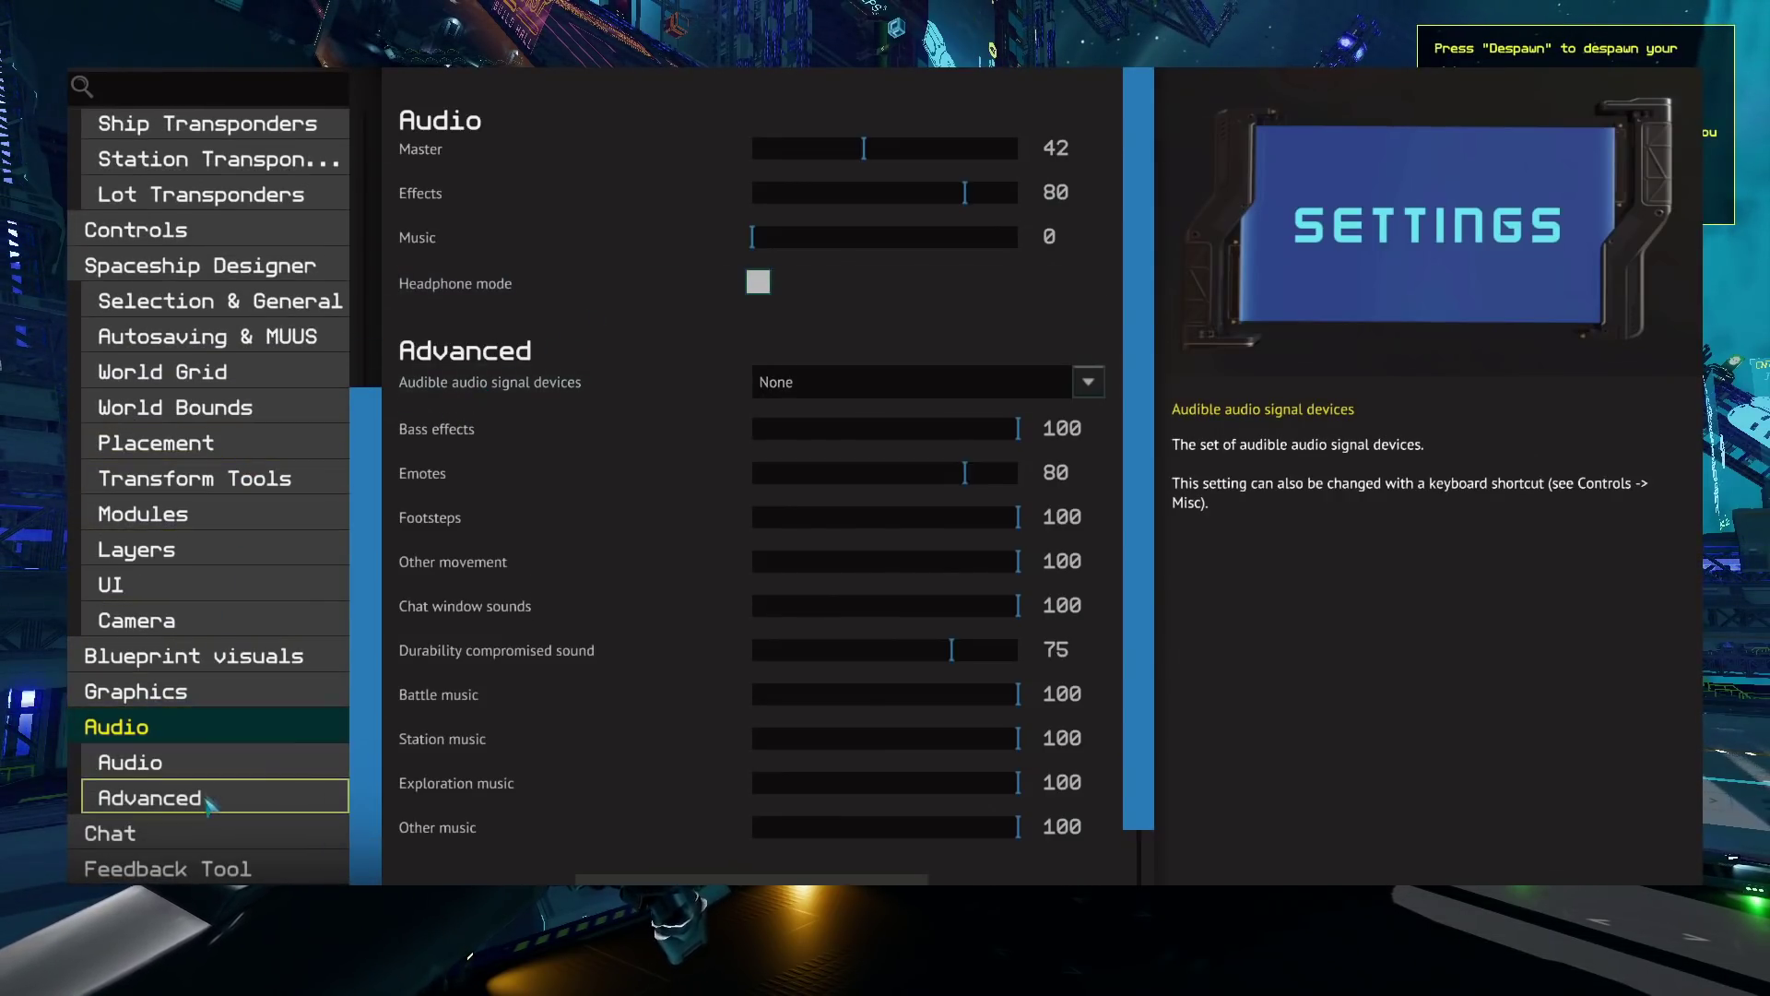
{"action": "left_click", "coordinate": [204, 841]}
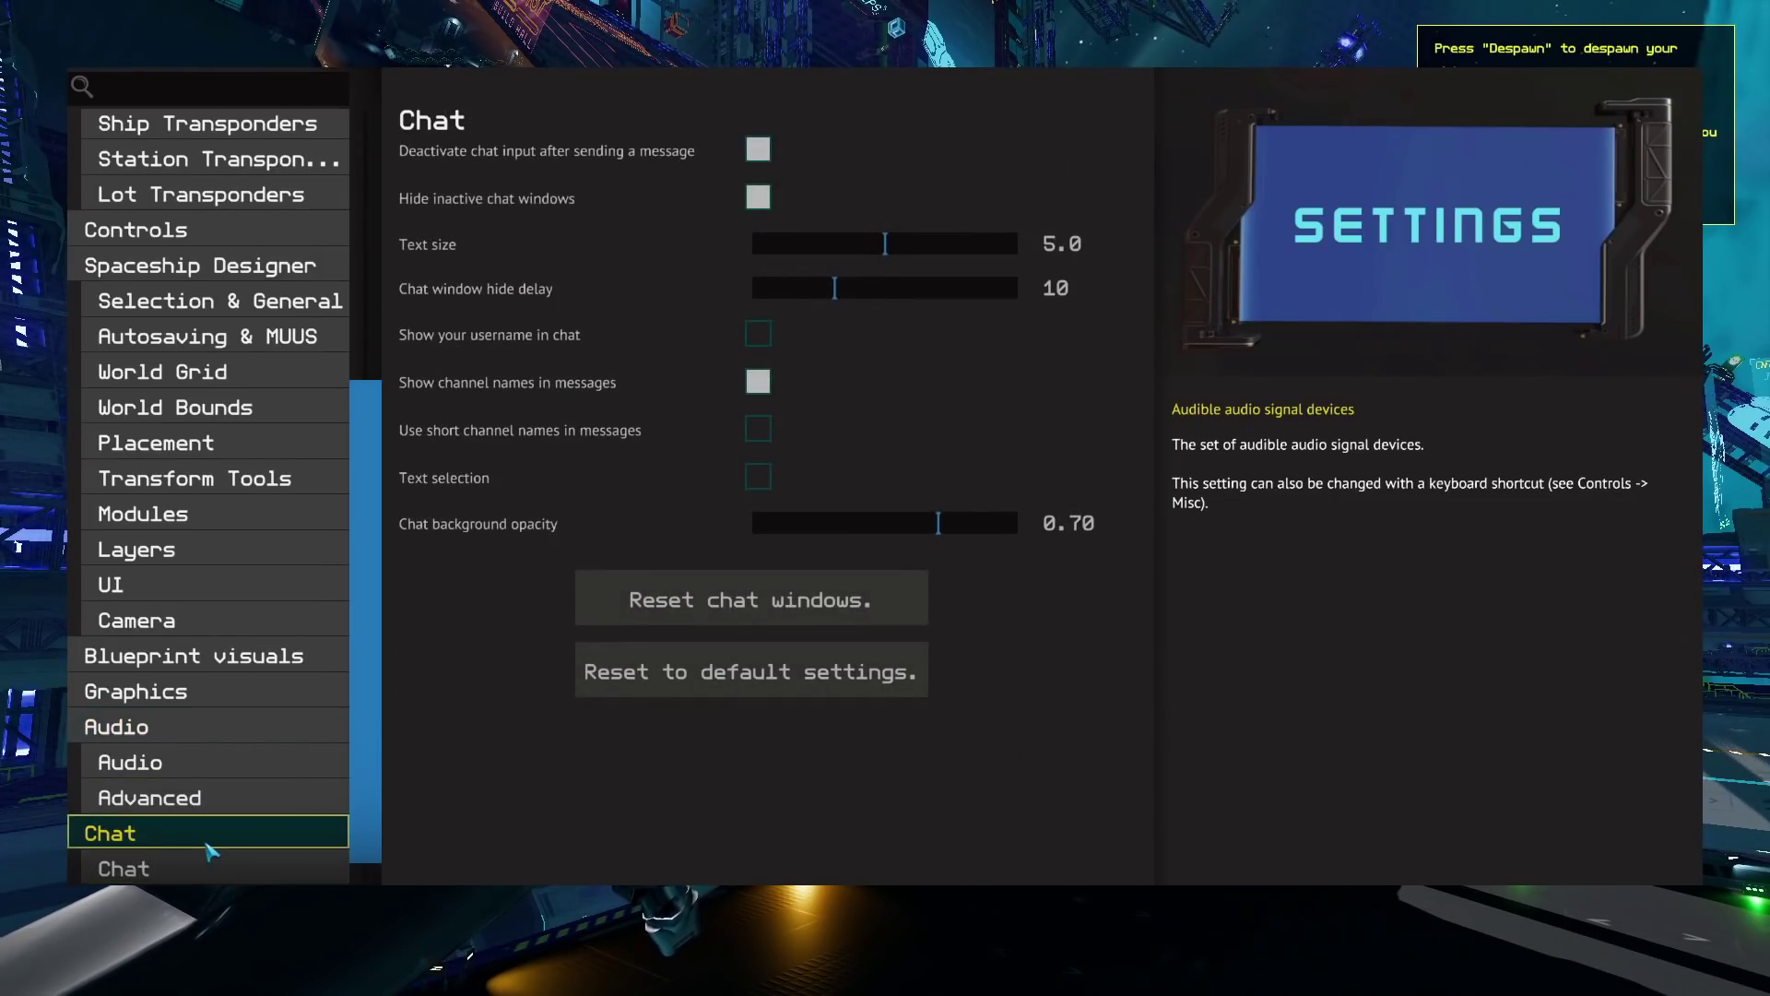
{"action": "scroll", "coordinate": [206, 843], "scroll_direction": "down", "scroll_amount": 1}
{"action": "left_click", "coordinate": [204, 867]}
{"action": "key", "text": "Escape"}
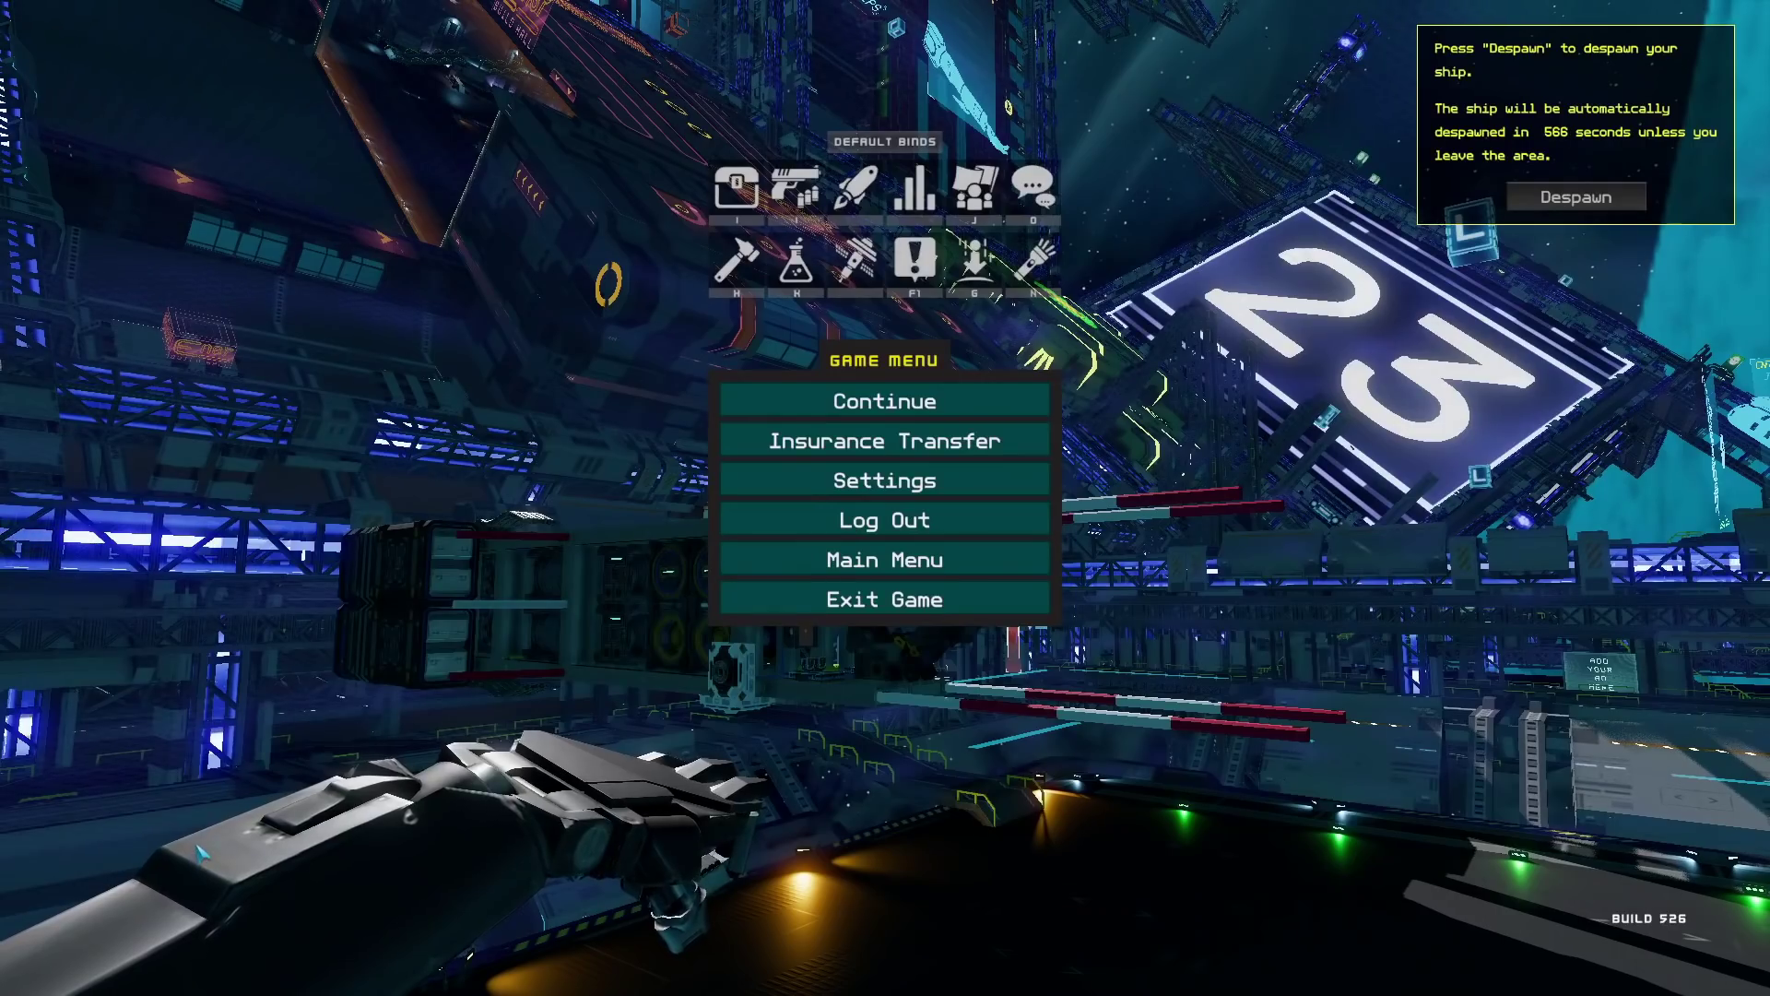
- Resume the game and walk across the landing platform to the front of the ship spawn terminal
{"action": "key", "text": "Escape"}
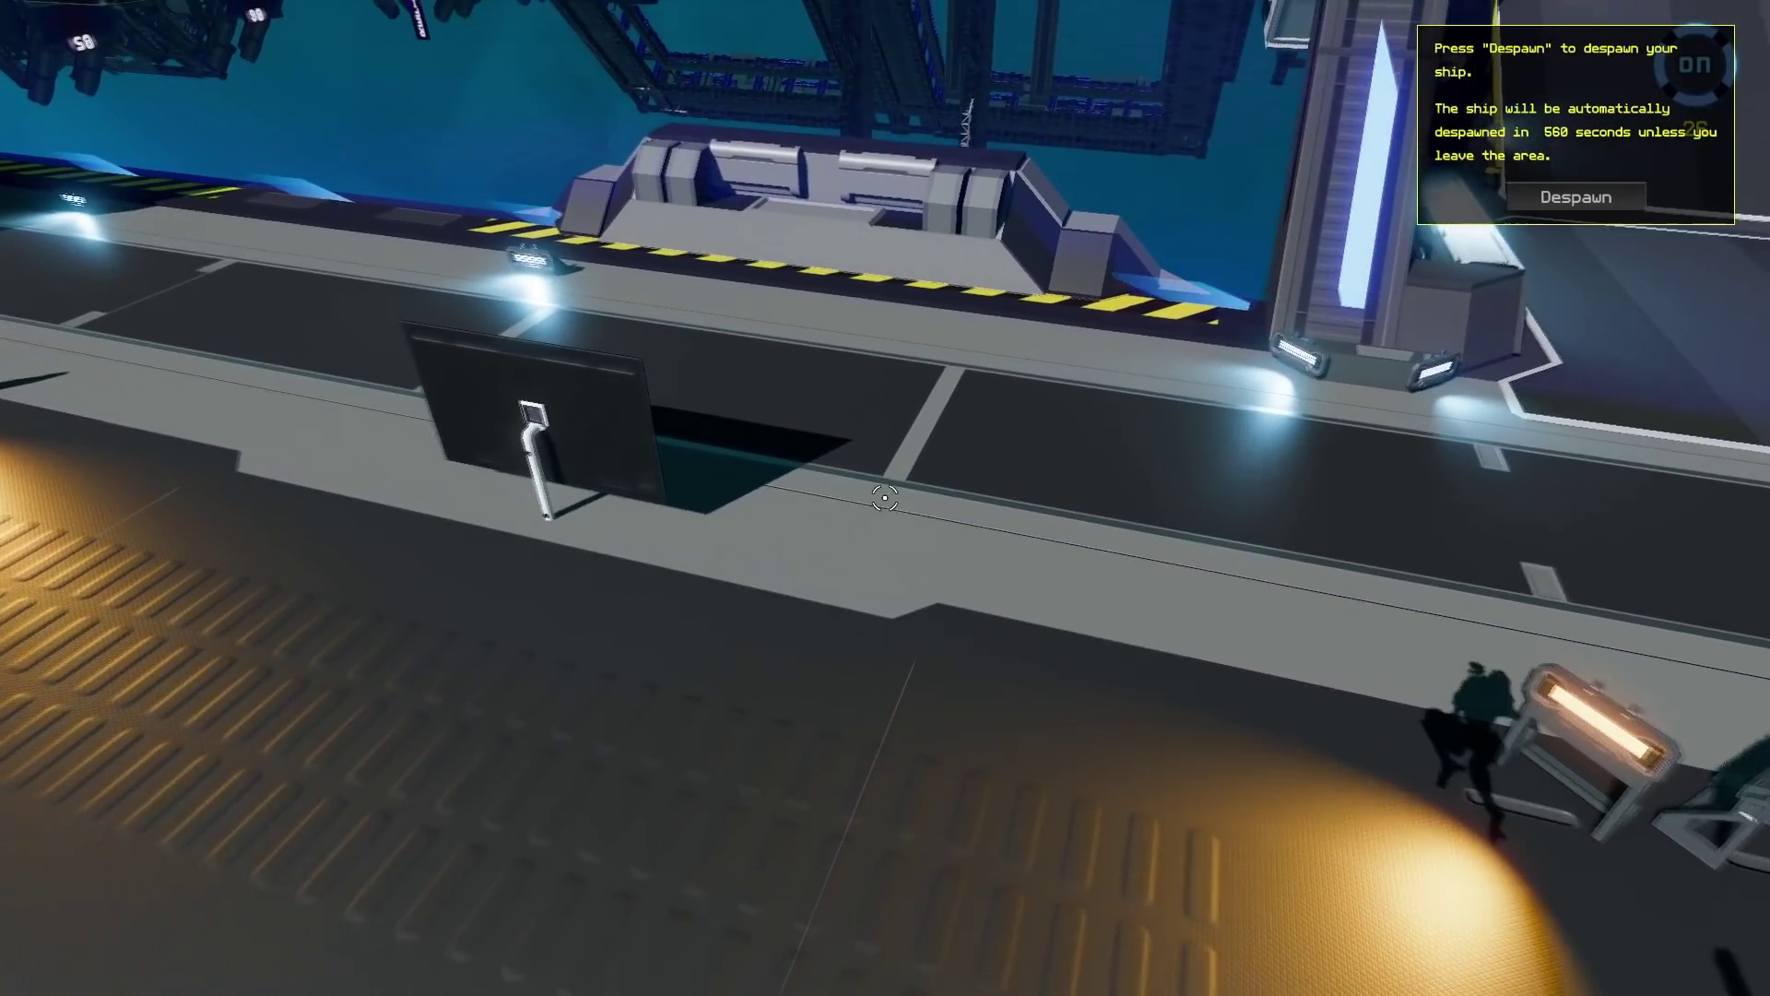
{"action": "key", "text": "w"}
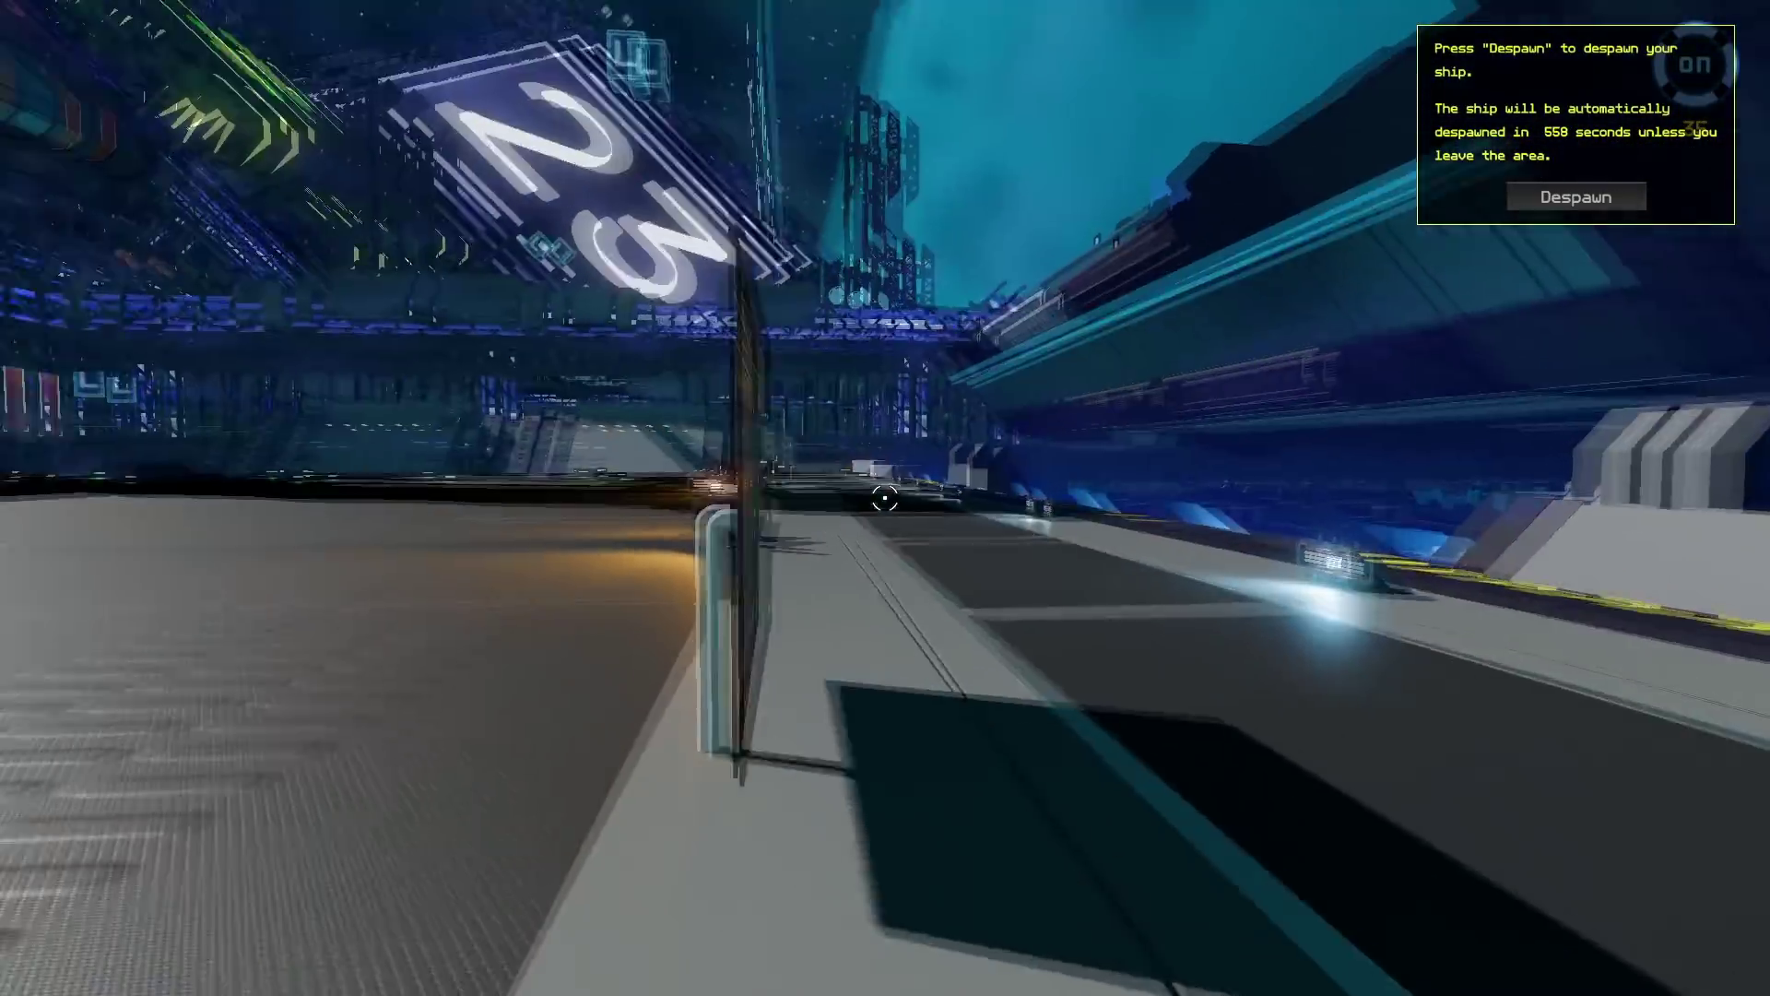
{"action": "key", "text": "d"}
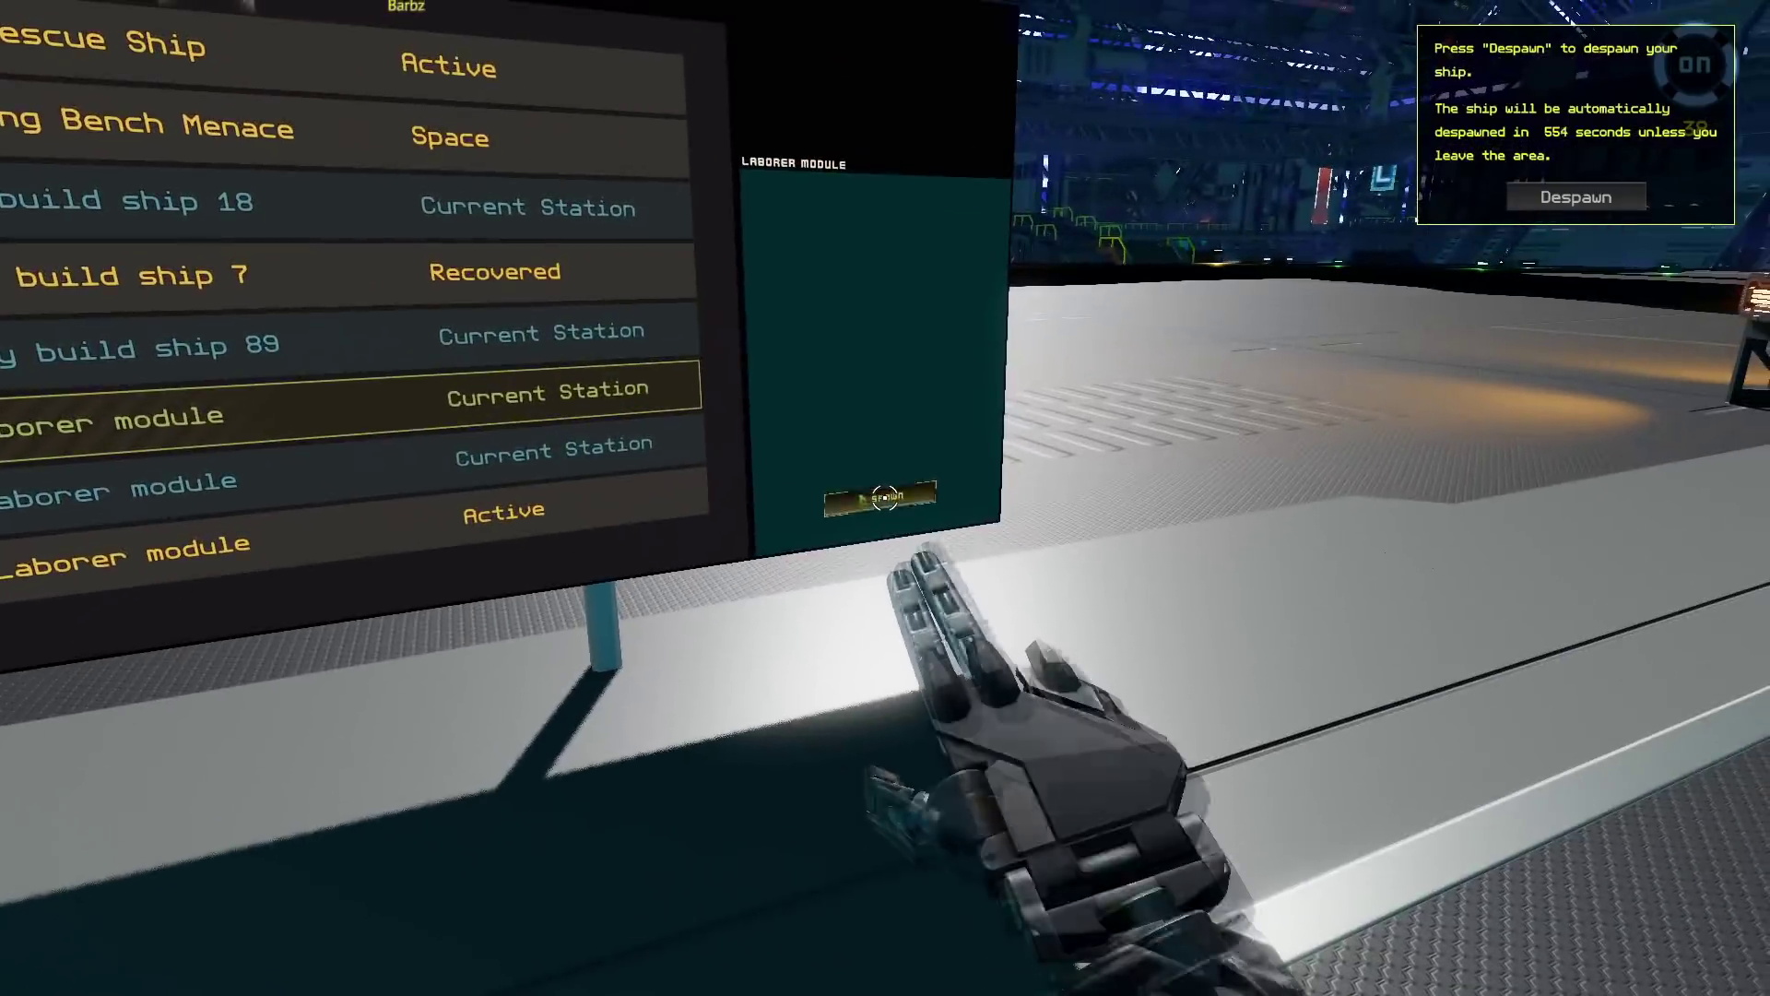
- Spawn the Laborer module from the ship terminal and move up to its open generator compartment
{"action": "left_click", "coordinate": [885, 498]}
{"action": "key", "text": "w"}
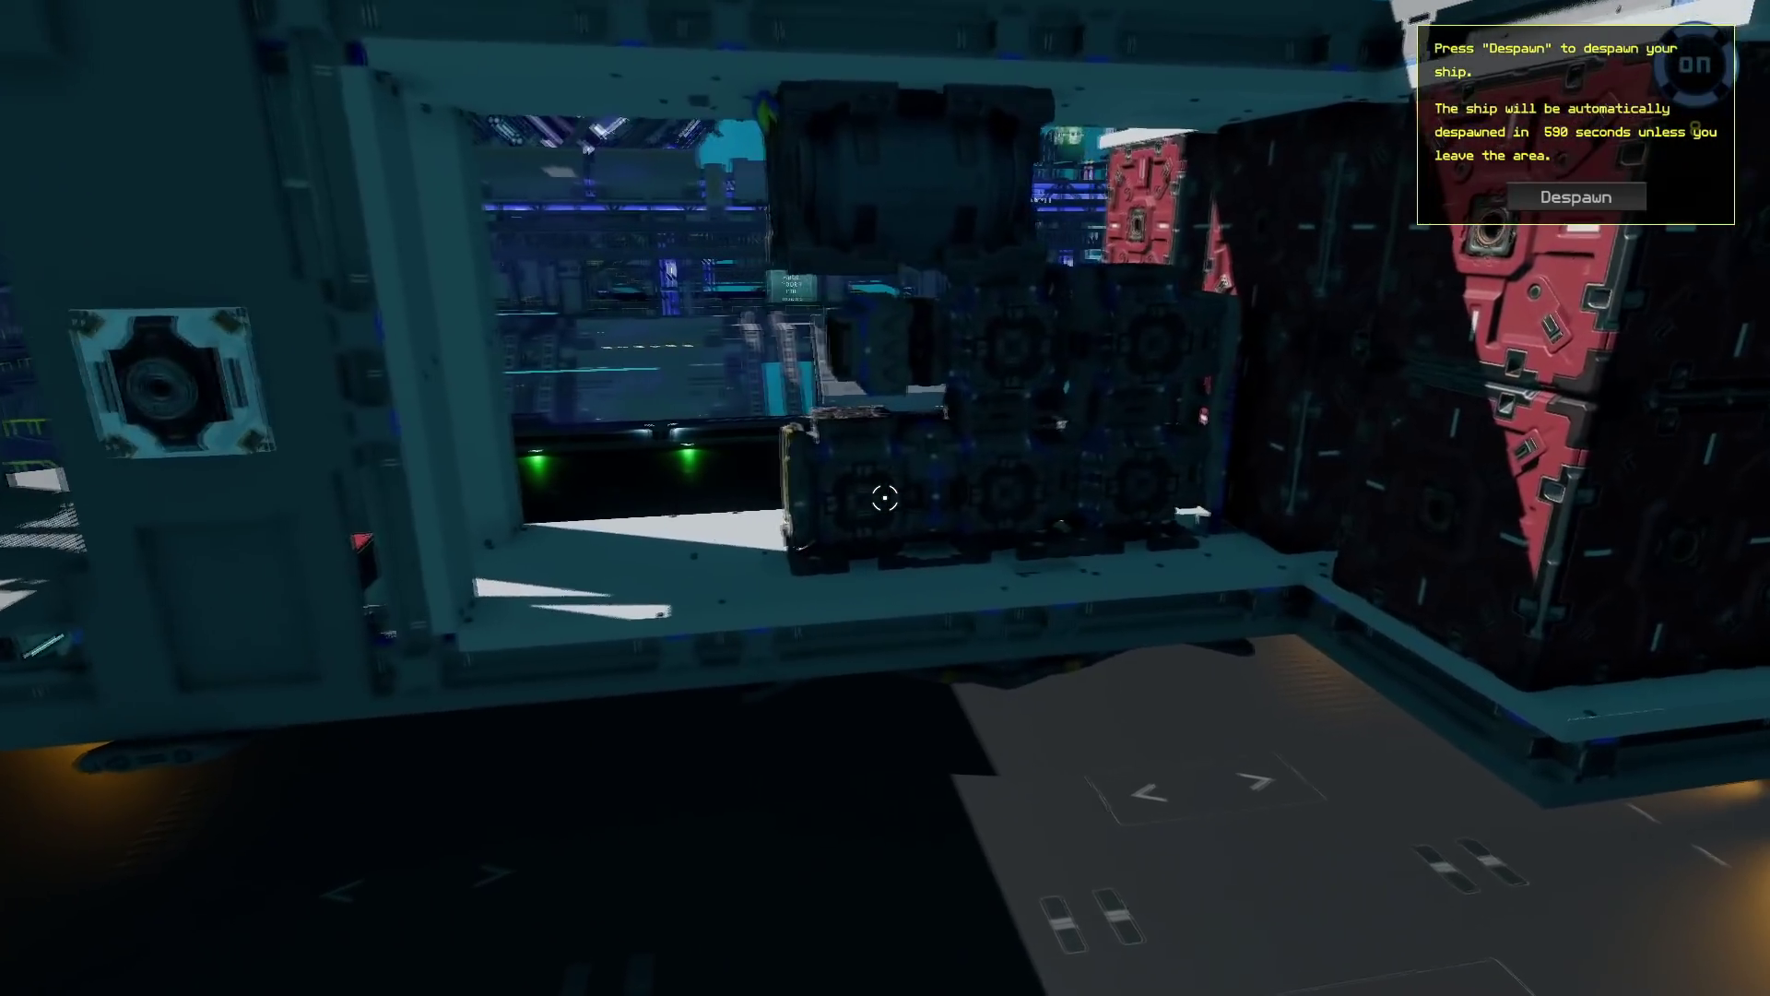
{"action": "key", "text": "w"}
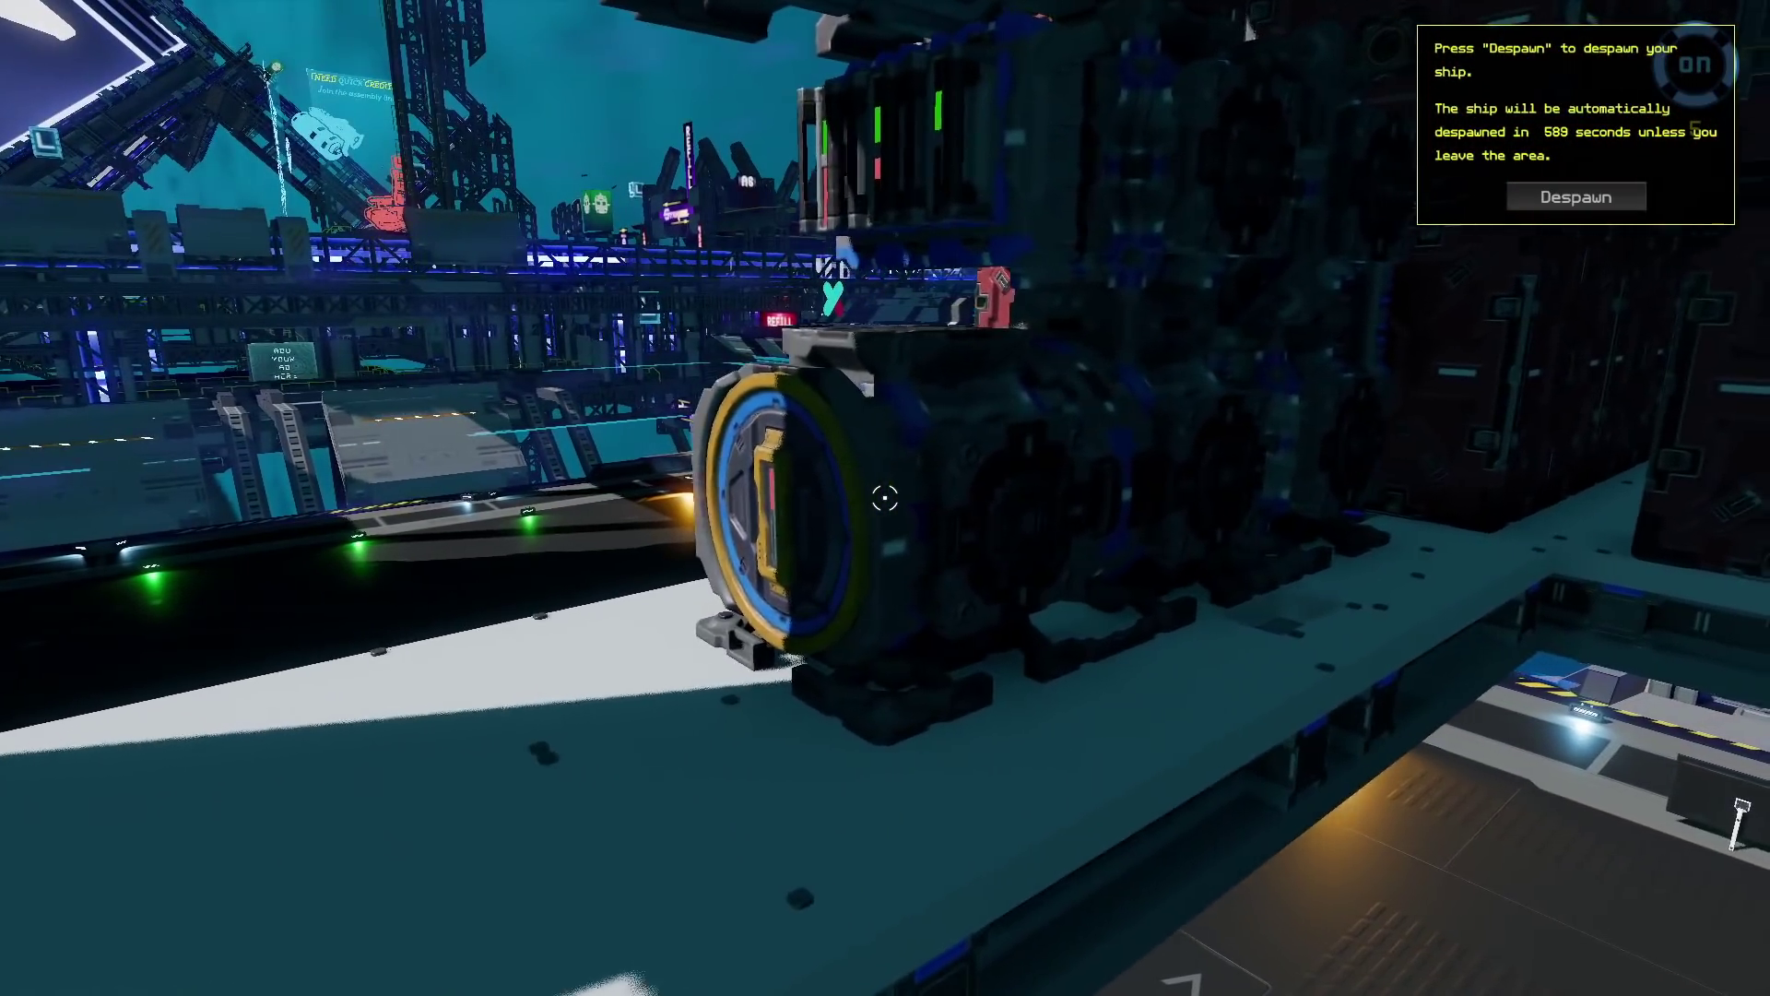
- Inspect the fuel chamber's data fields, including its Generator value, and close the data tool
{"action": "key", "text": "d"}
{"action": "key", "text": "u"}
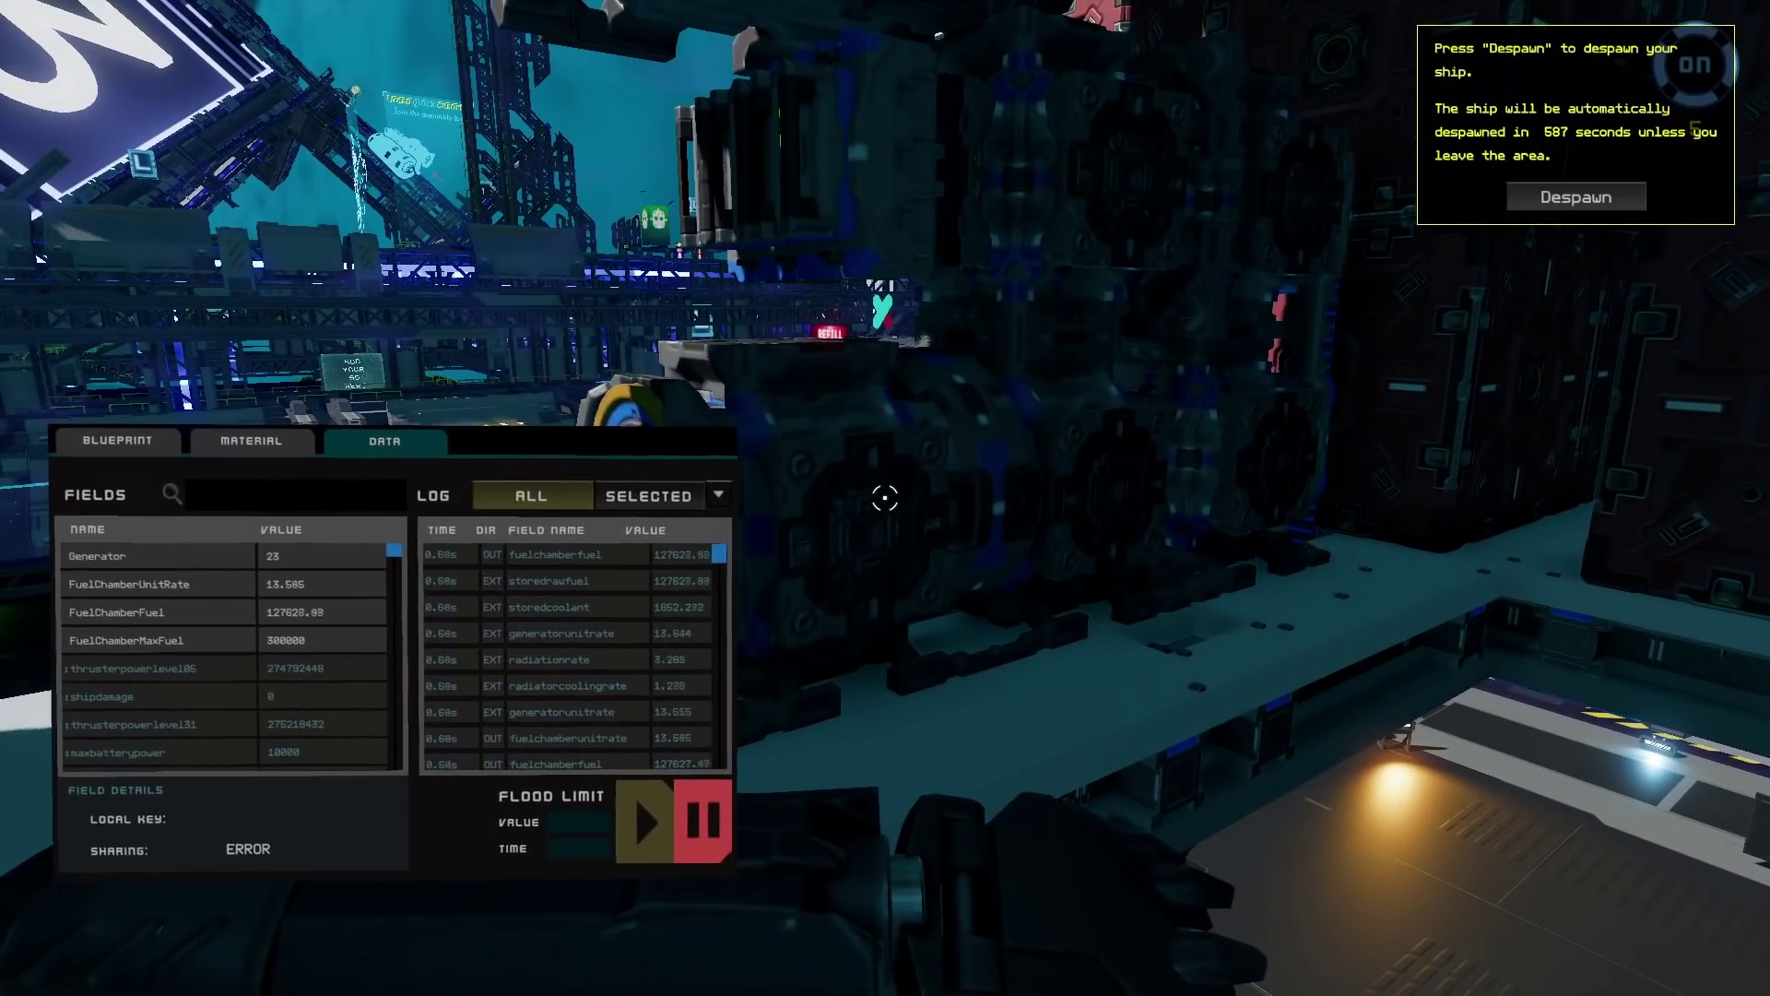
{"action": "key", "text": "Tab"}
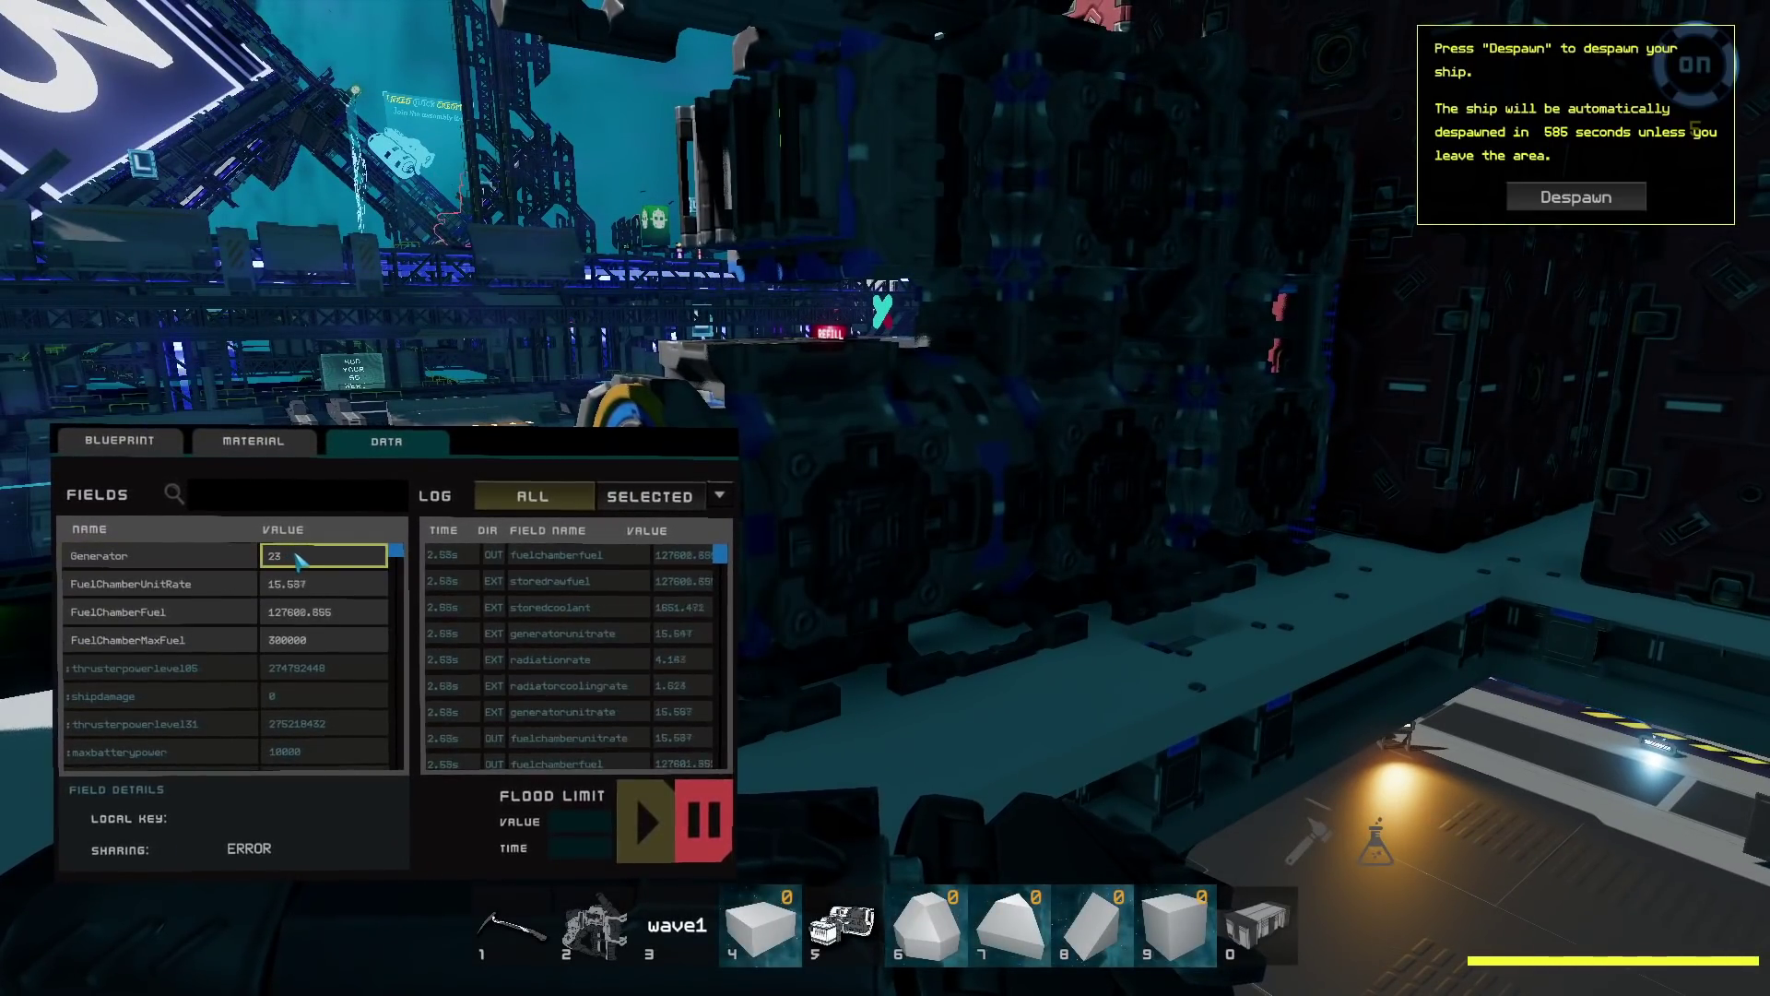
{"action": "key", "text": "Tab"}
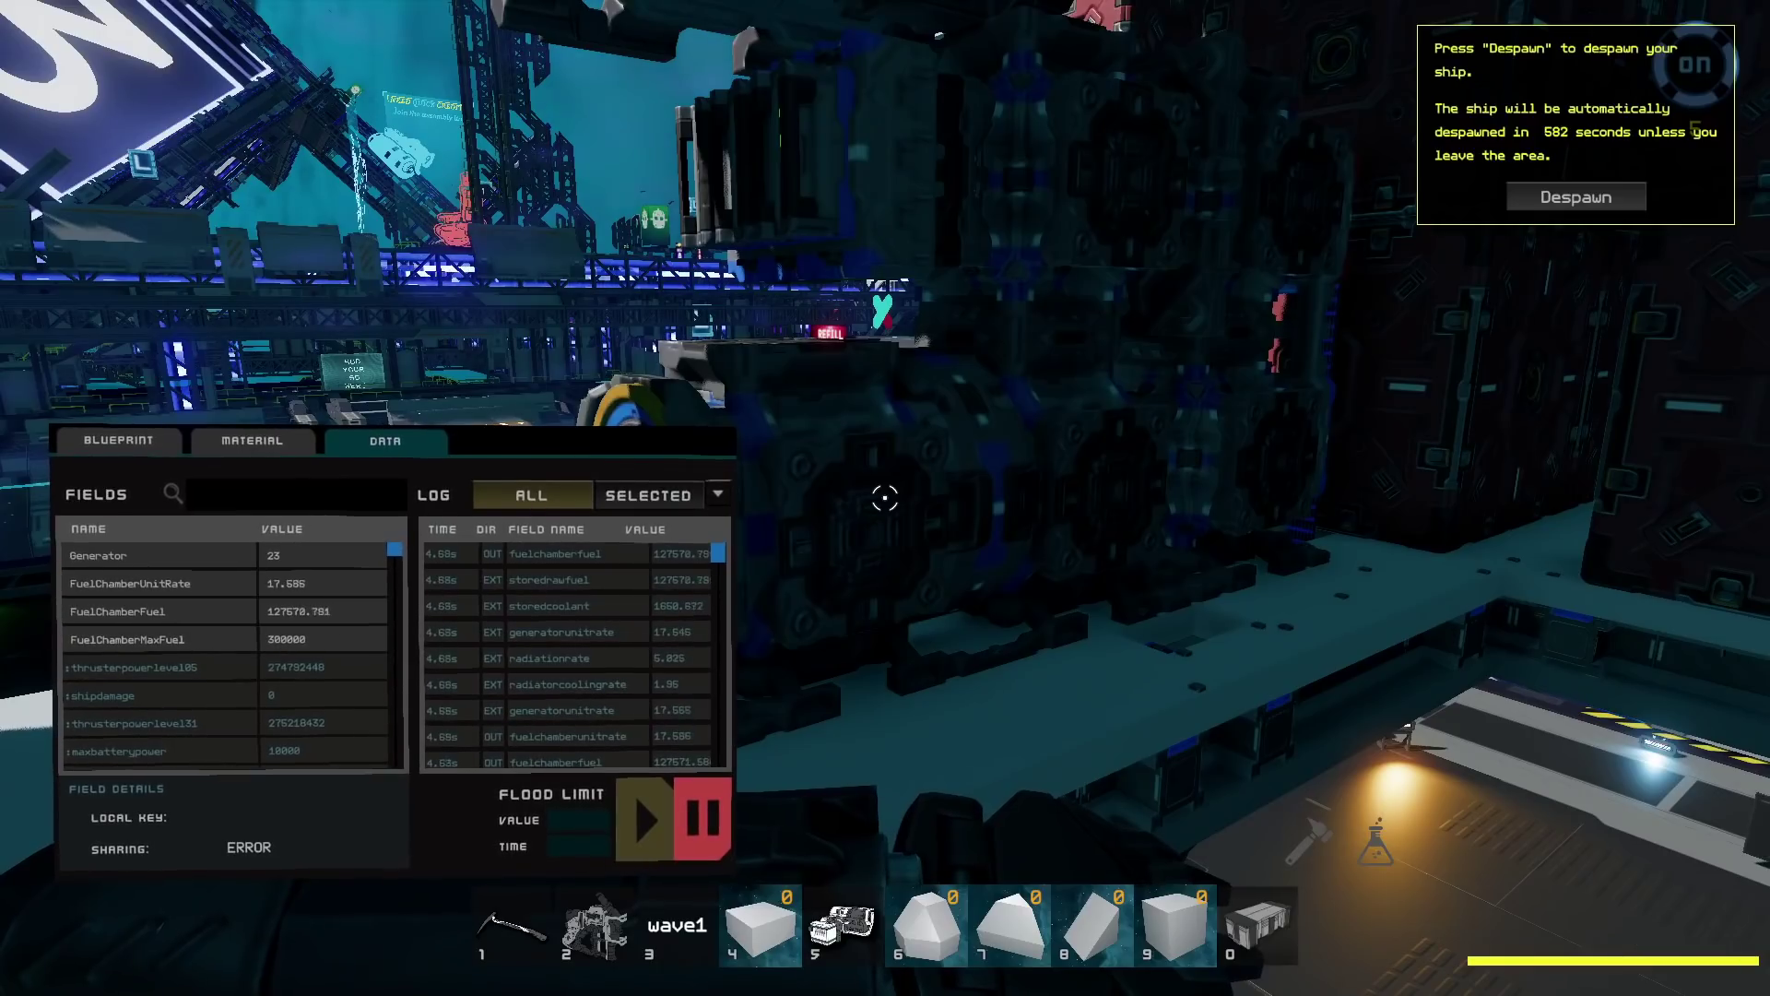
{"action": "key", "text": "s"}
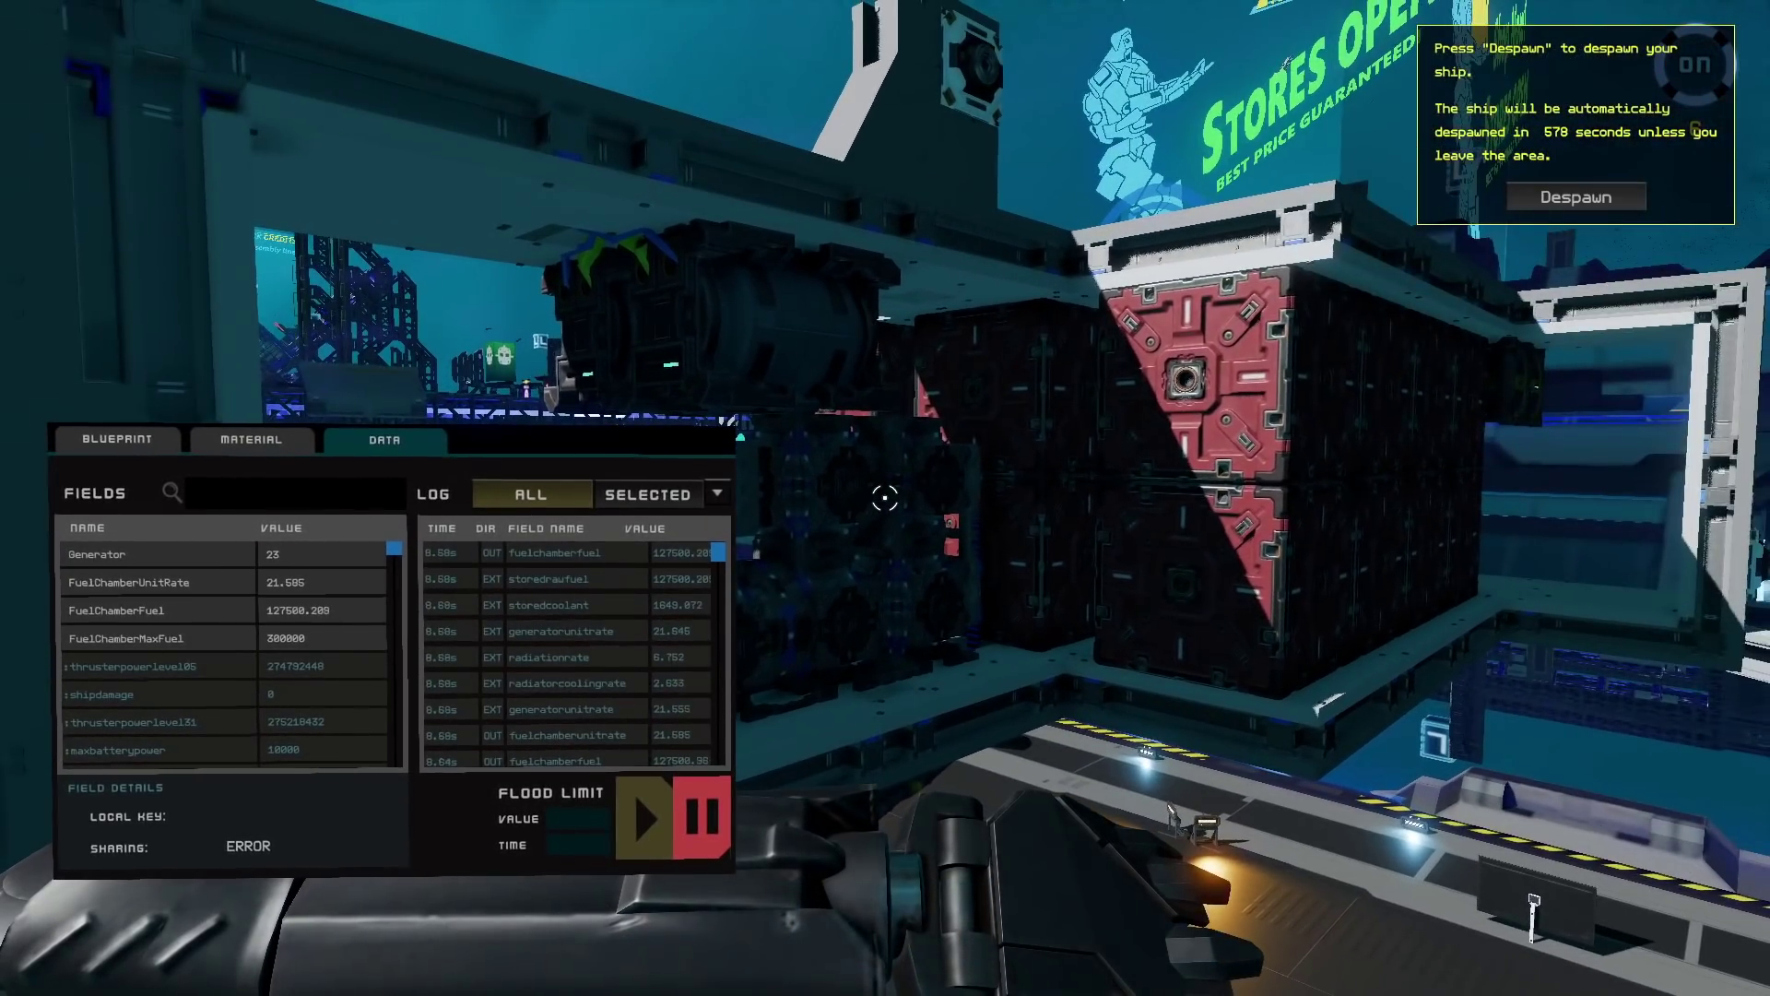
{"action": "key", "text": "u"}
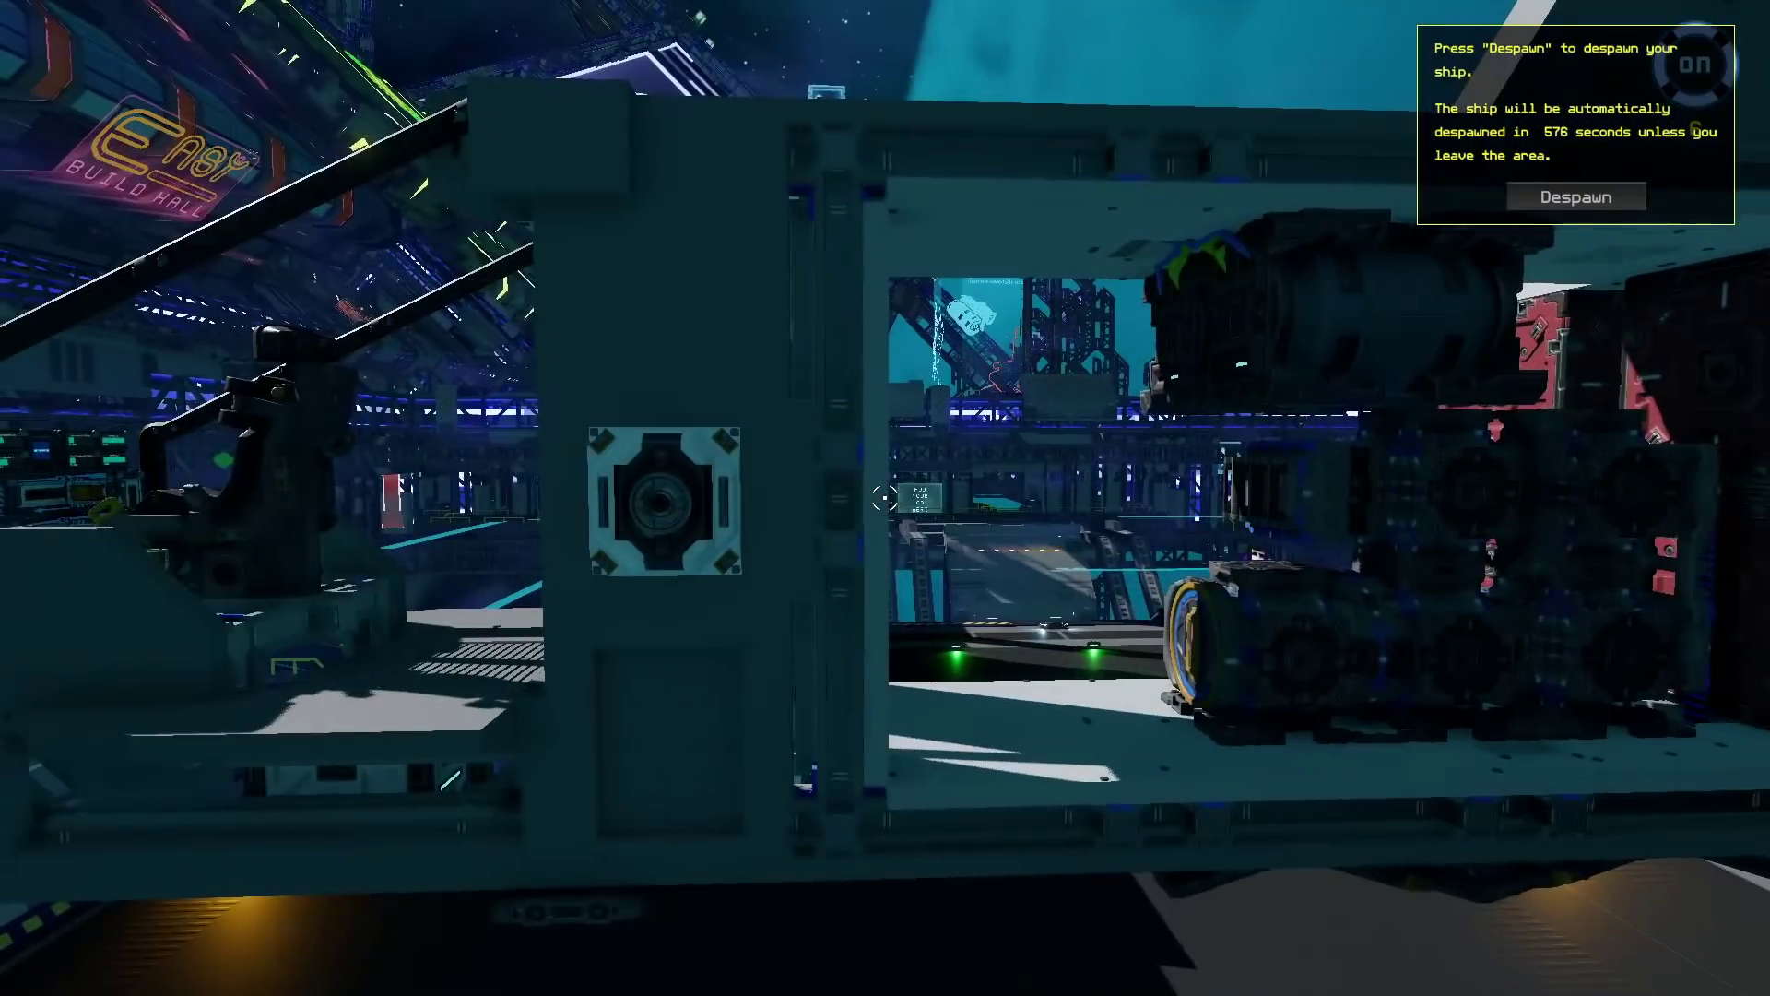
- Move along the Laborer module into the cockpit and face the Generator button on the dashboard
{"action": "key", "text": "a"}
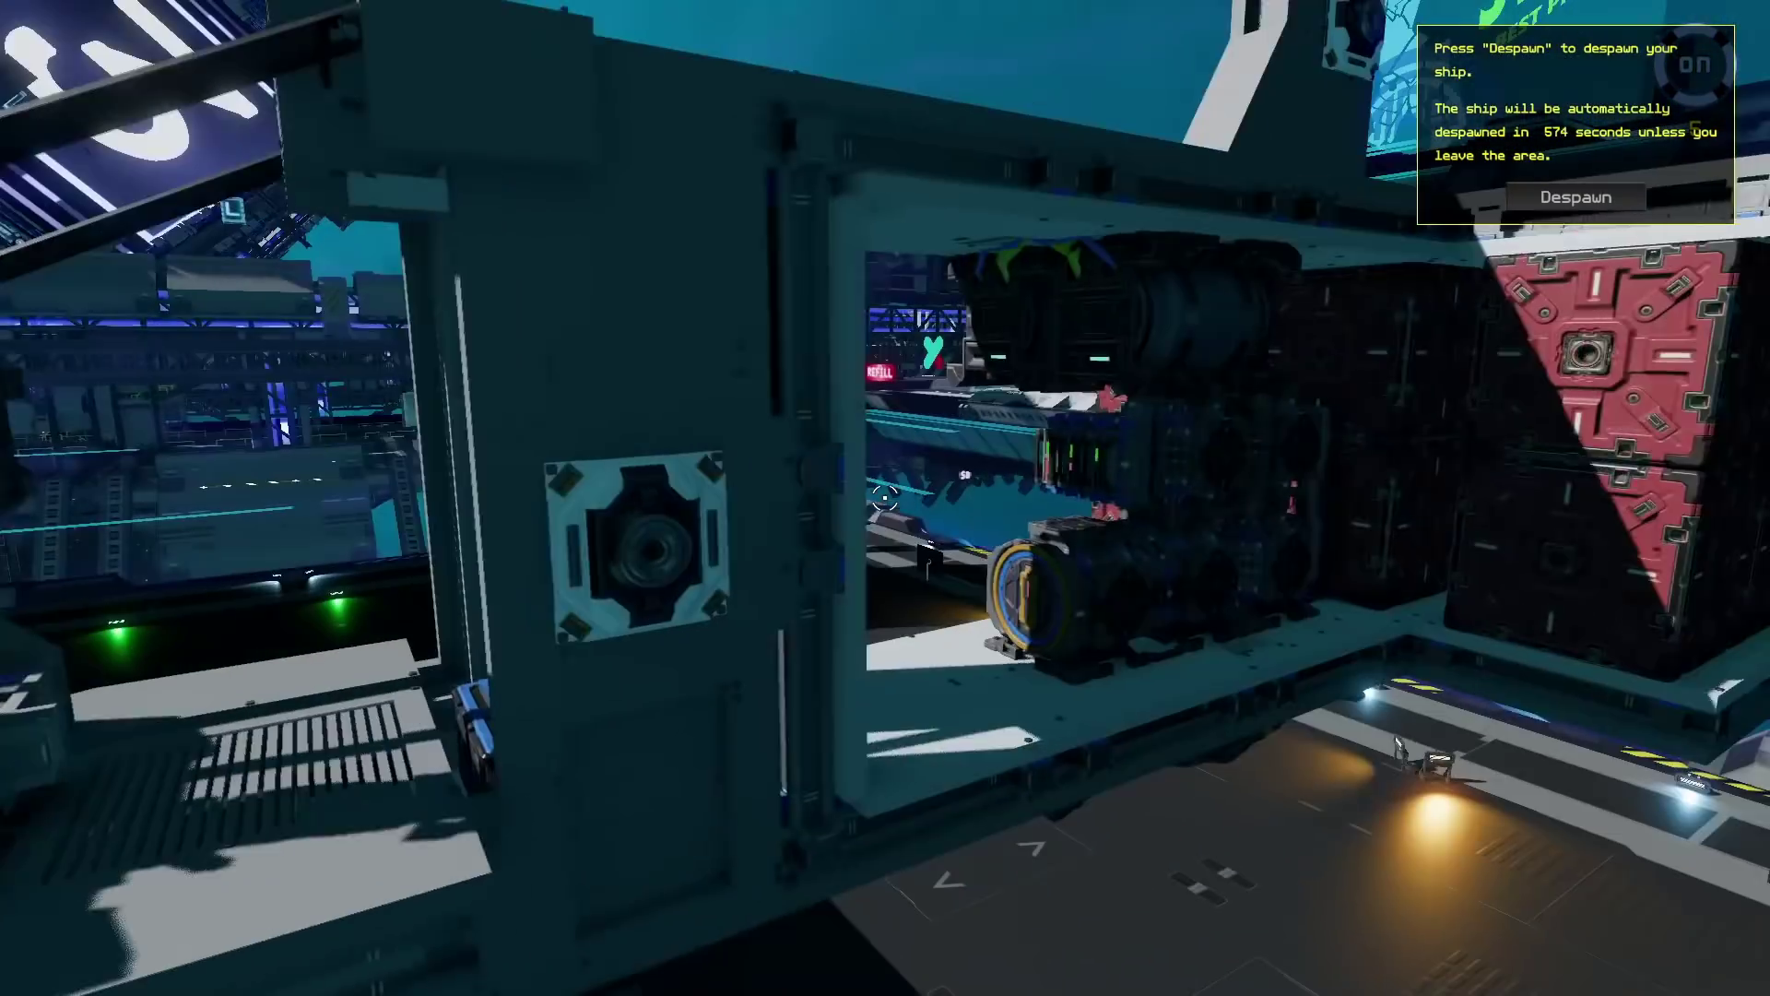
{"action": "key", "text": "space"}
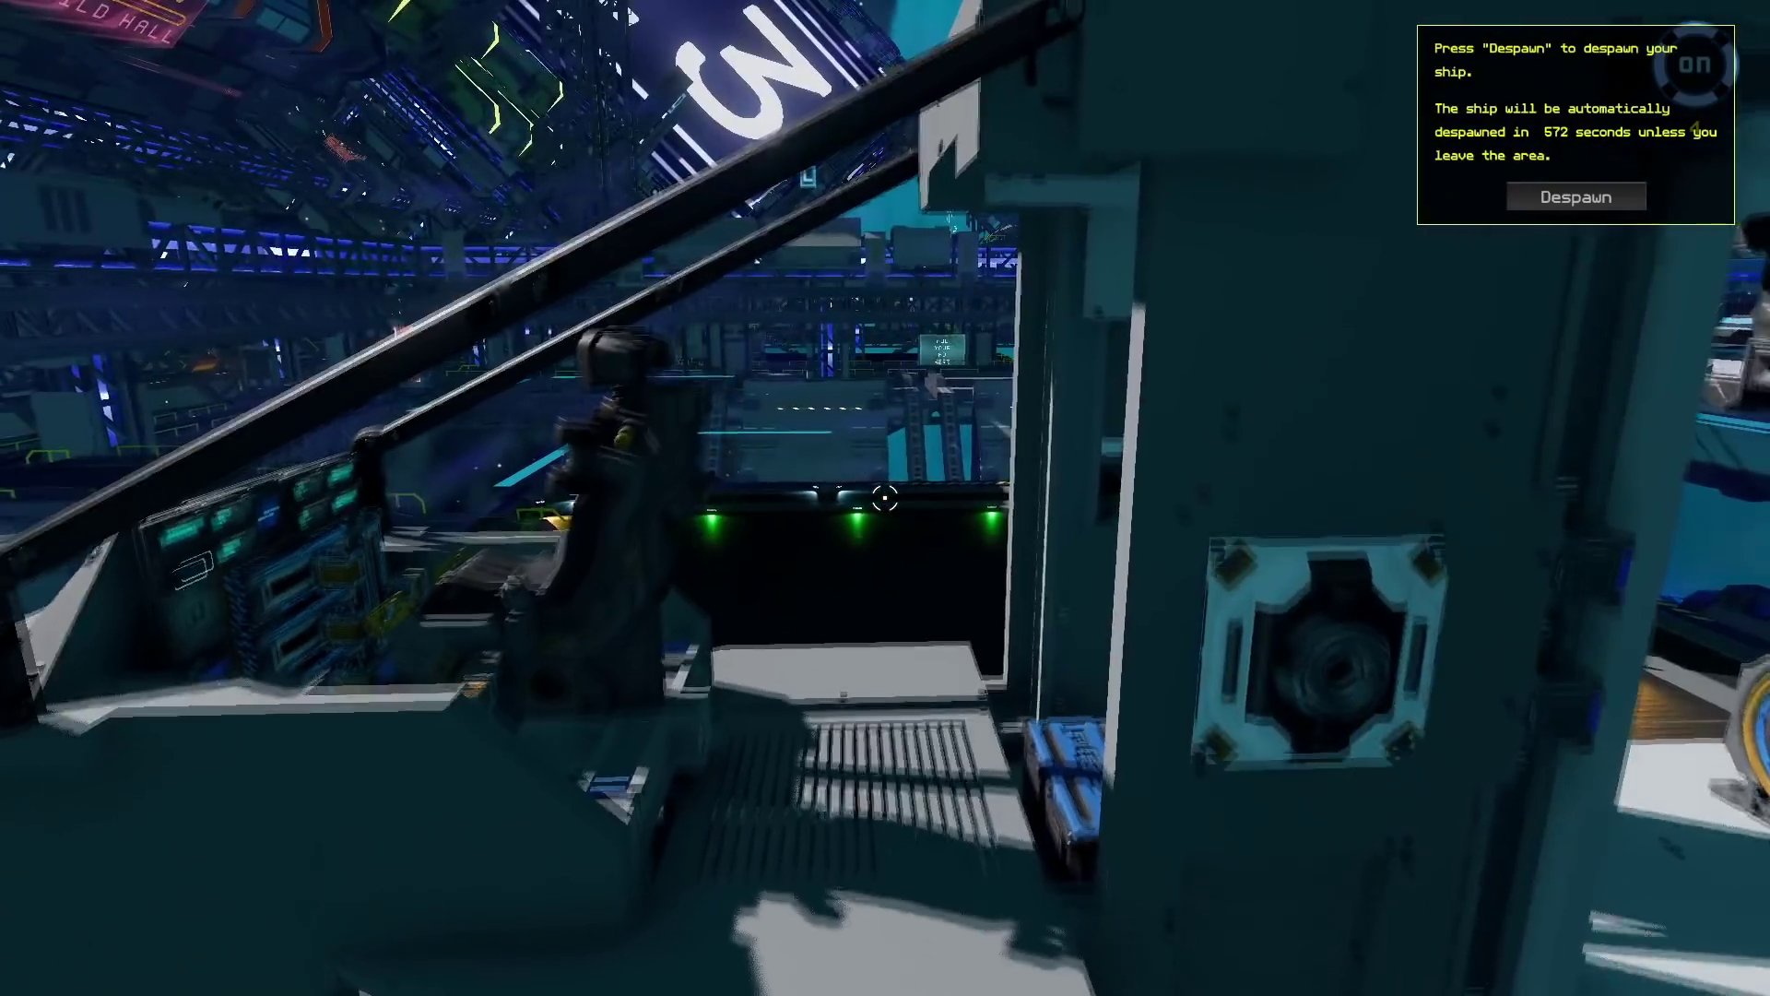
{"action": "key", "text": "w"}
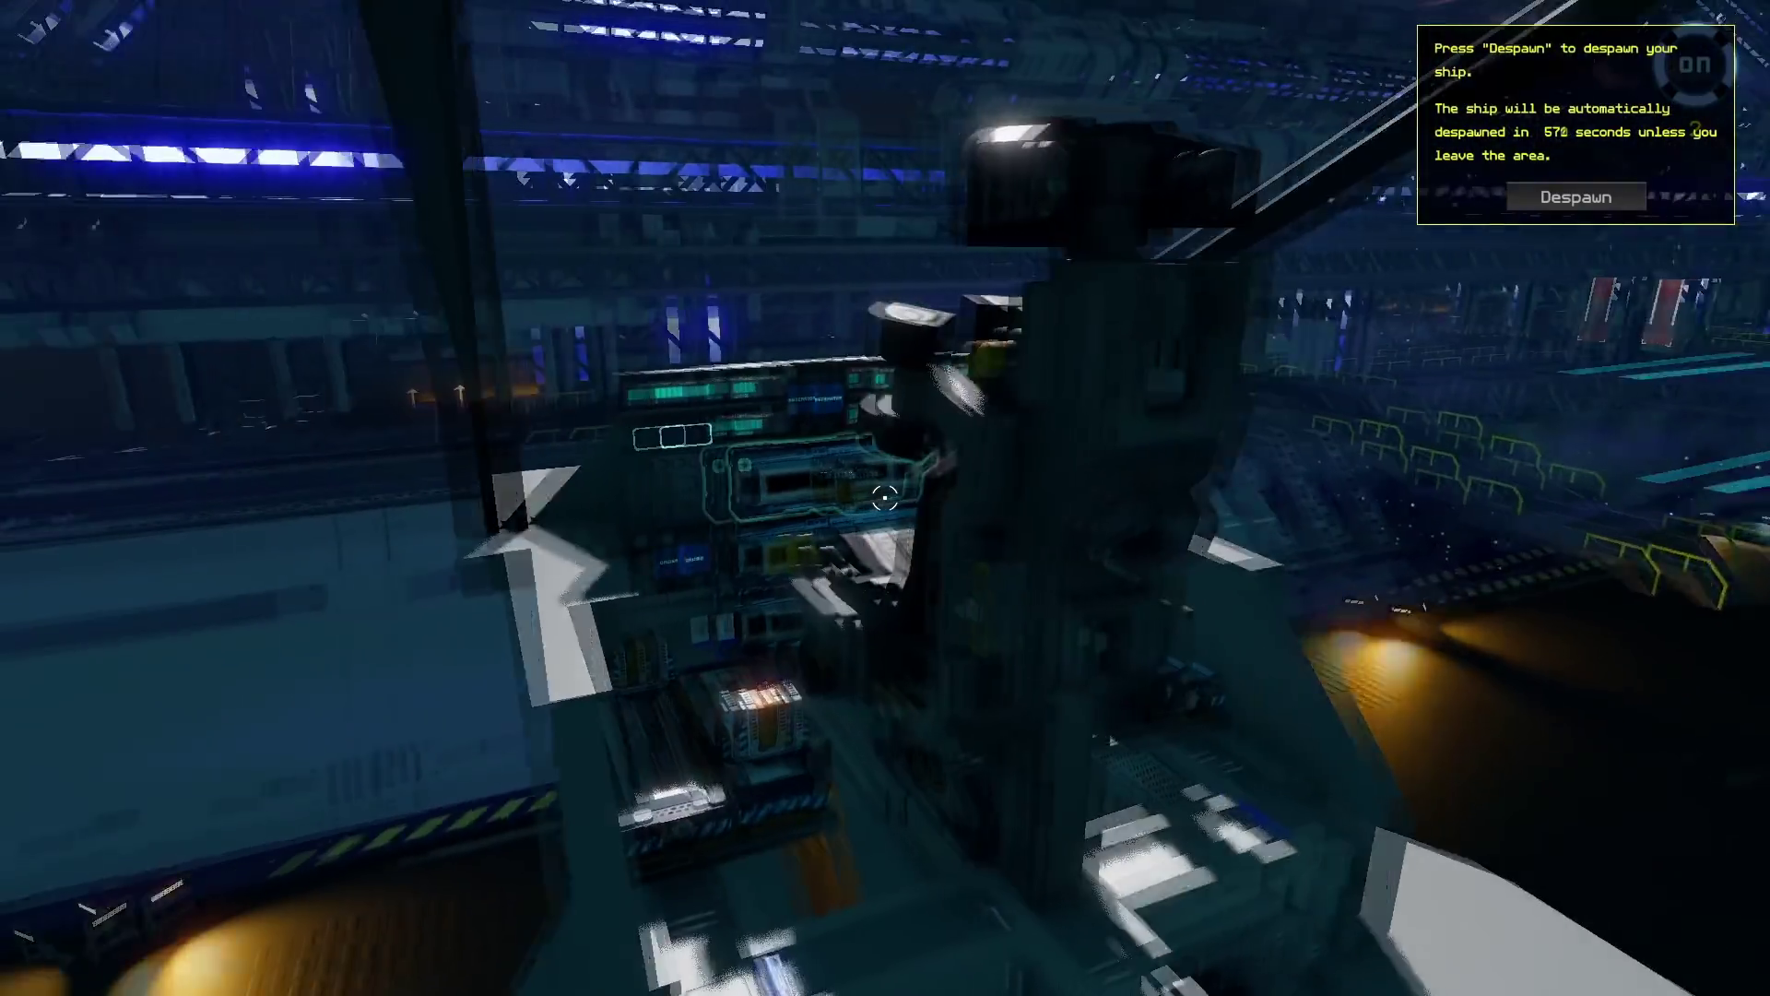
{"action": "key", "text": "w"}
{"action": "key", "text": "f"}
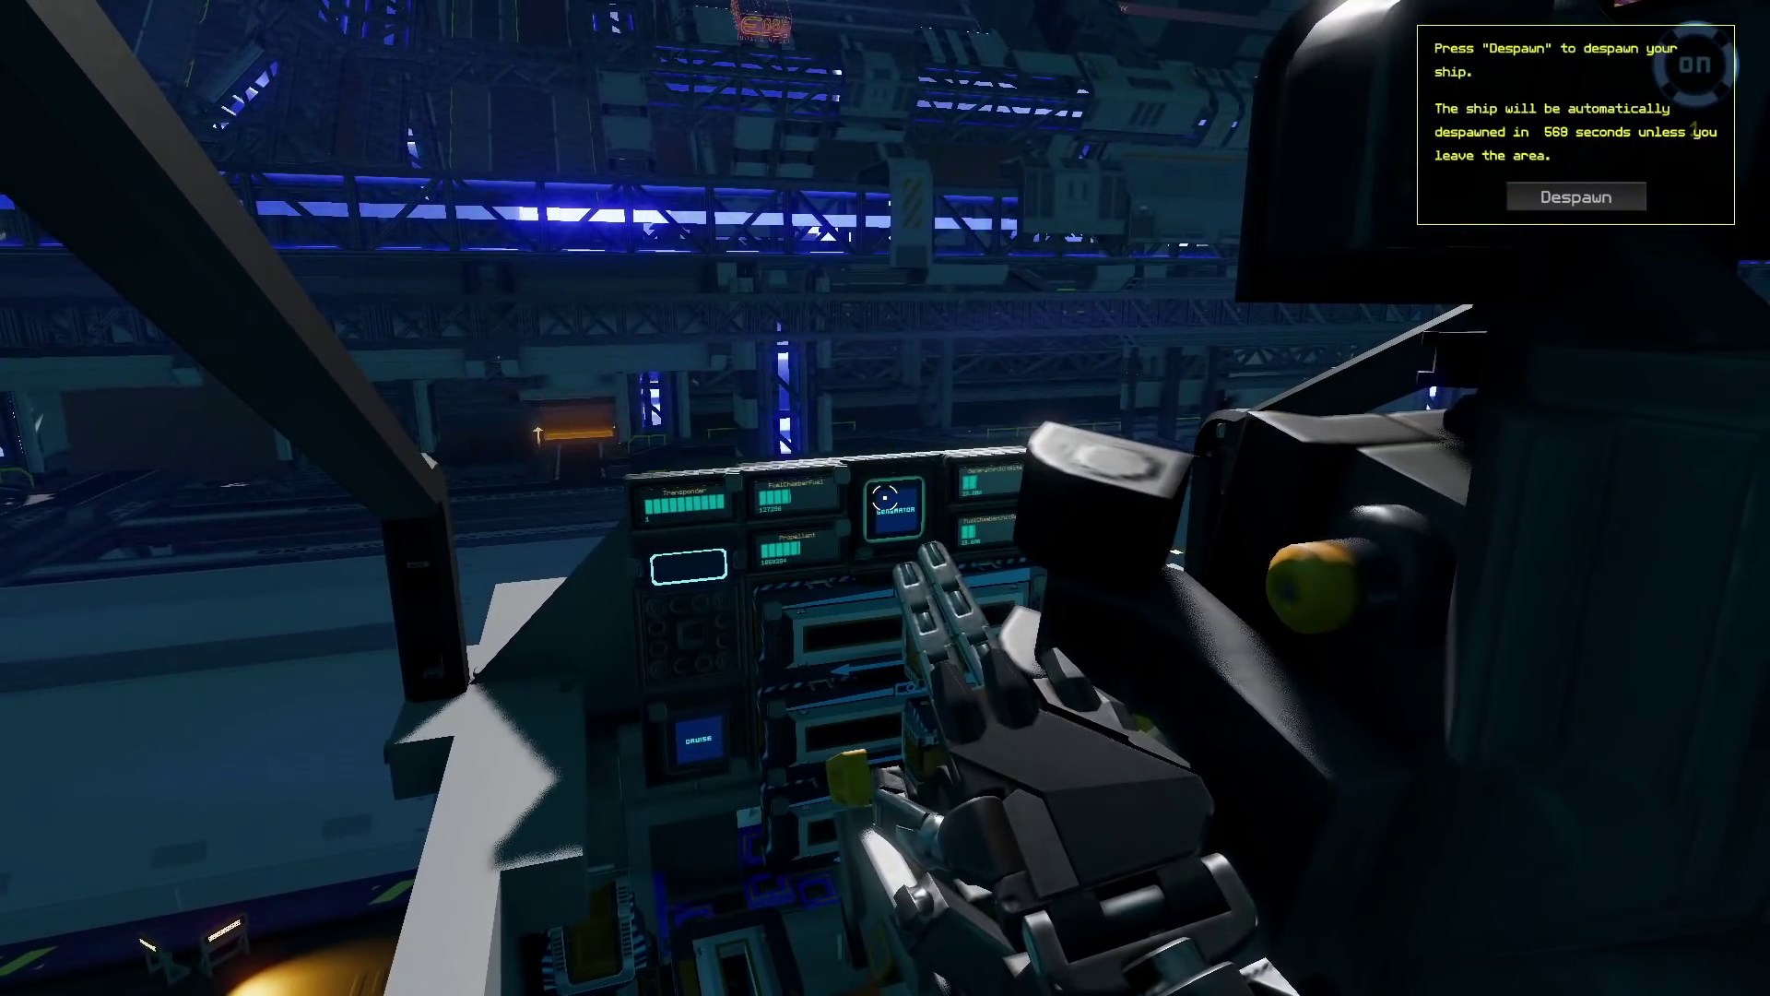
- Inspect the Generator button's data fields in the data tool, briefly checking the ship's blueprint layers
{"action": "key", "text": "u"}
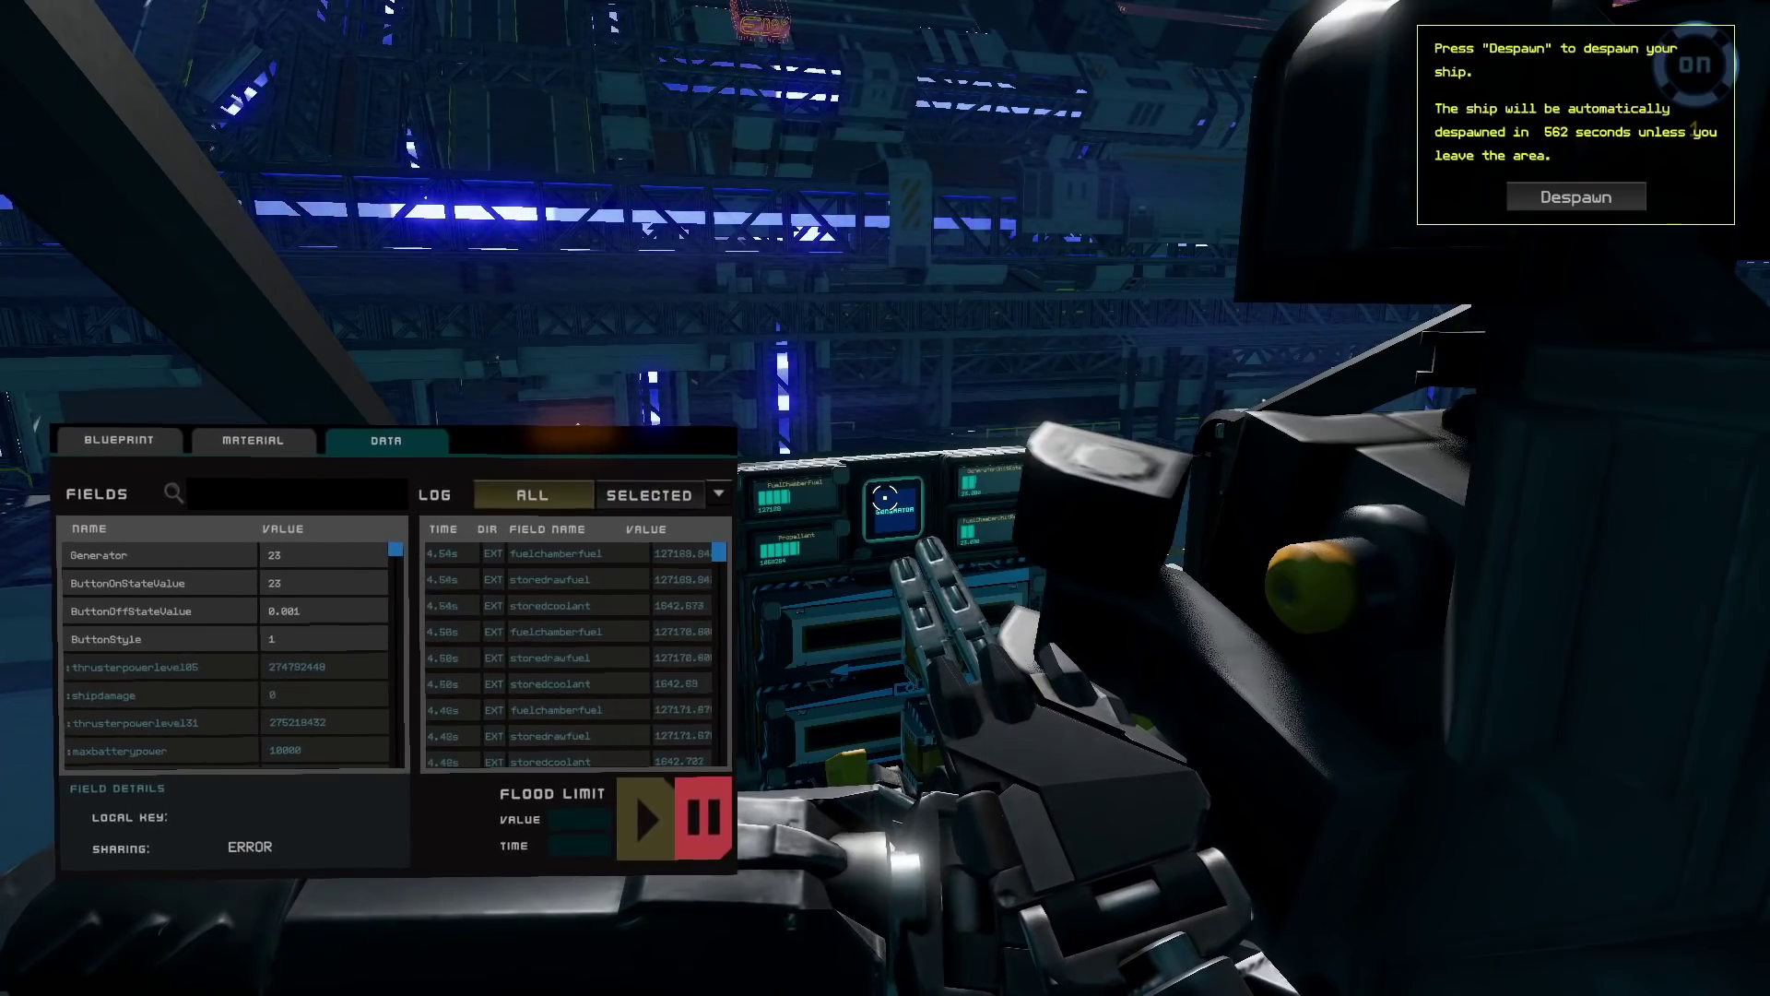
{"action": "key", "text": "Tab"}
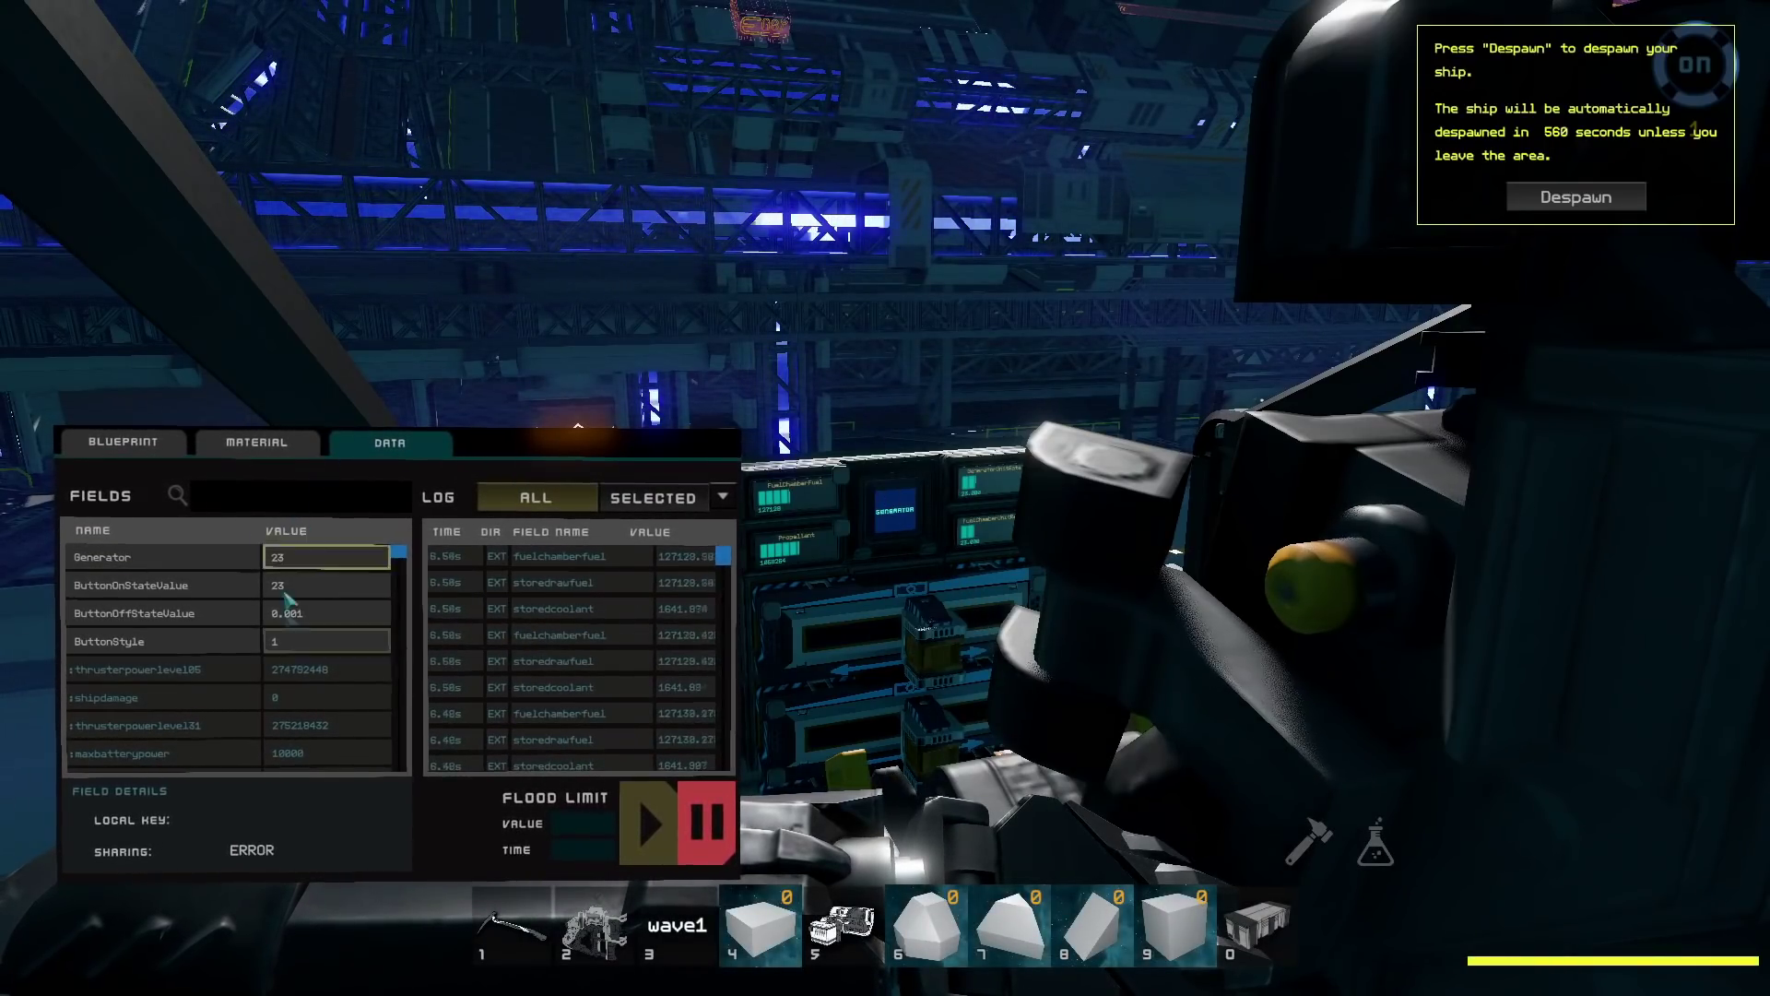
{"action": "left_click", "coordinate": [129, 441]}
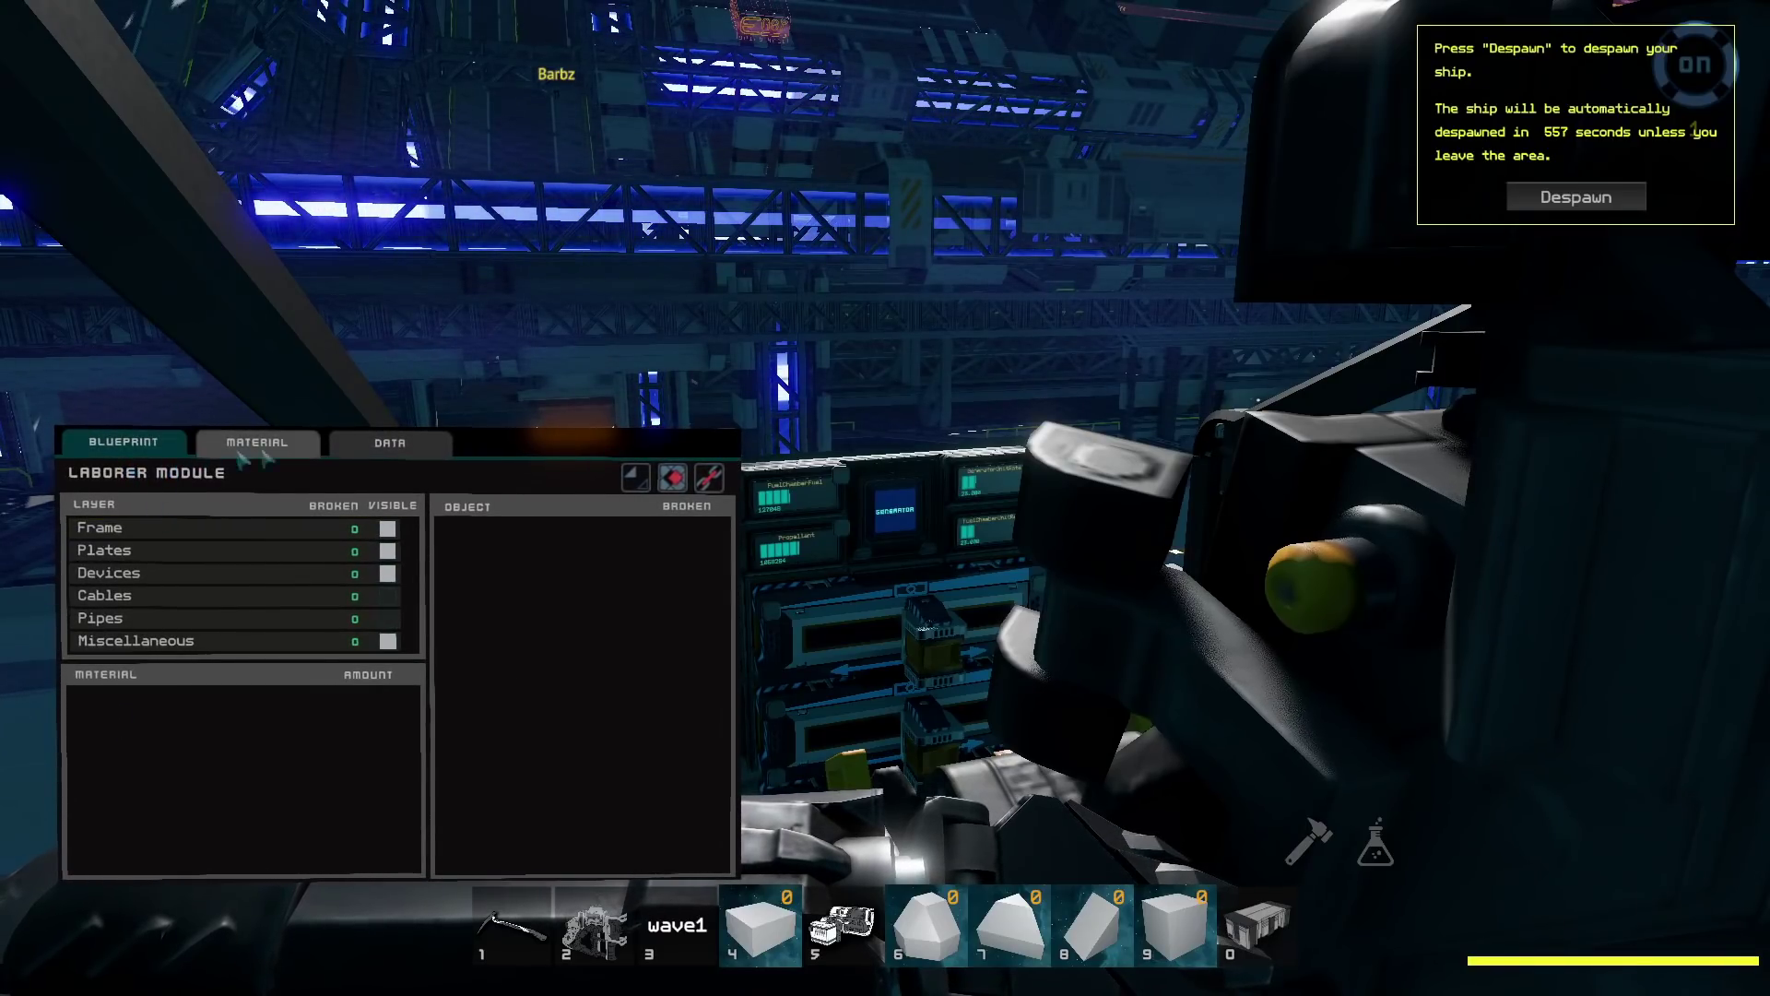
{"action": "left_click", "coordinate": [387, 442]}
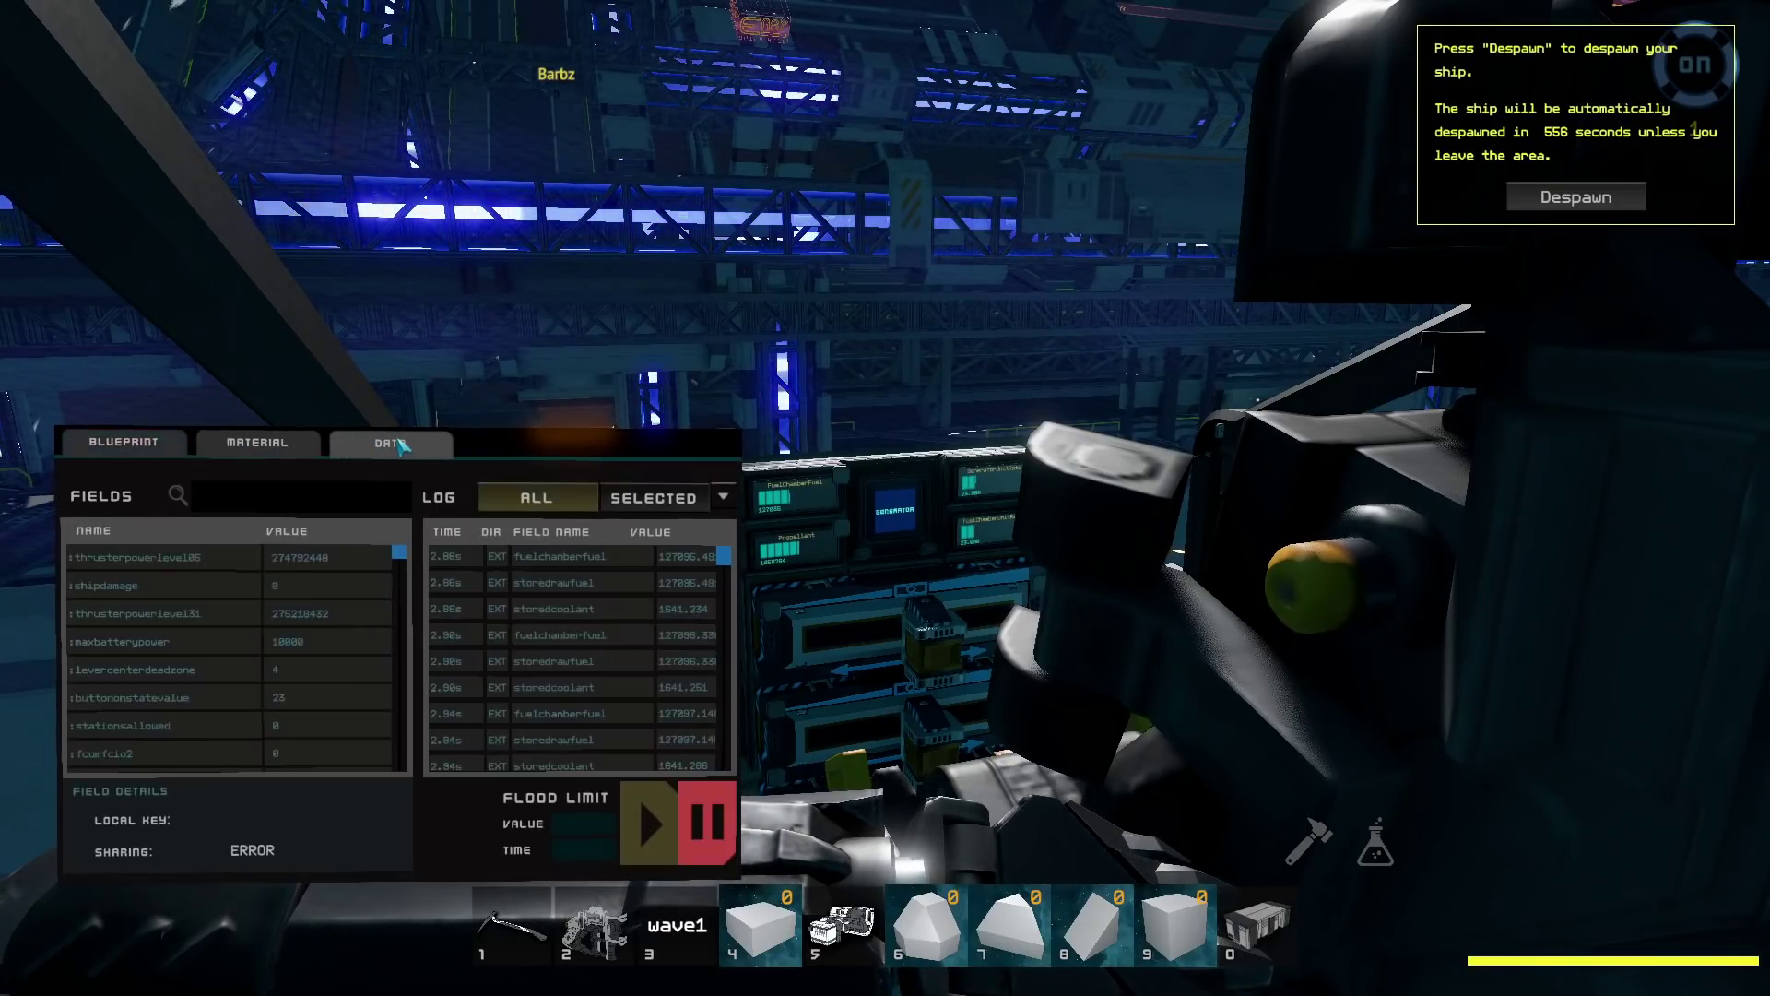
{"action": "left_click", "coordinate": [913, 513]}
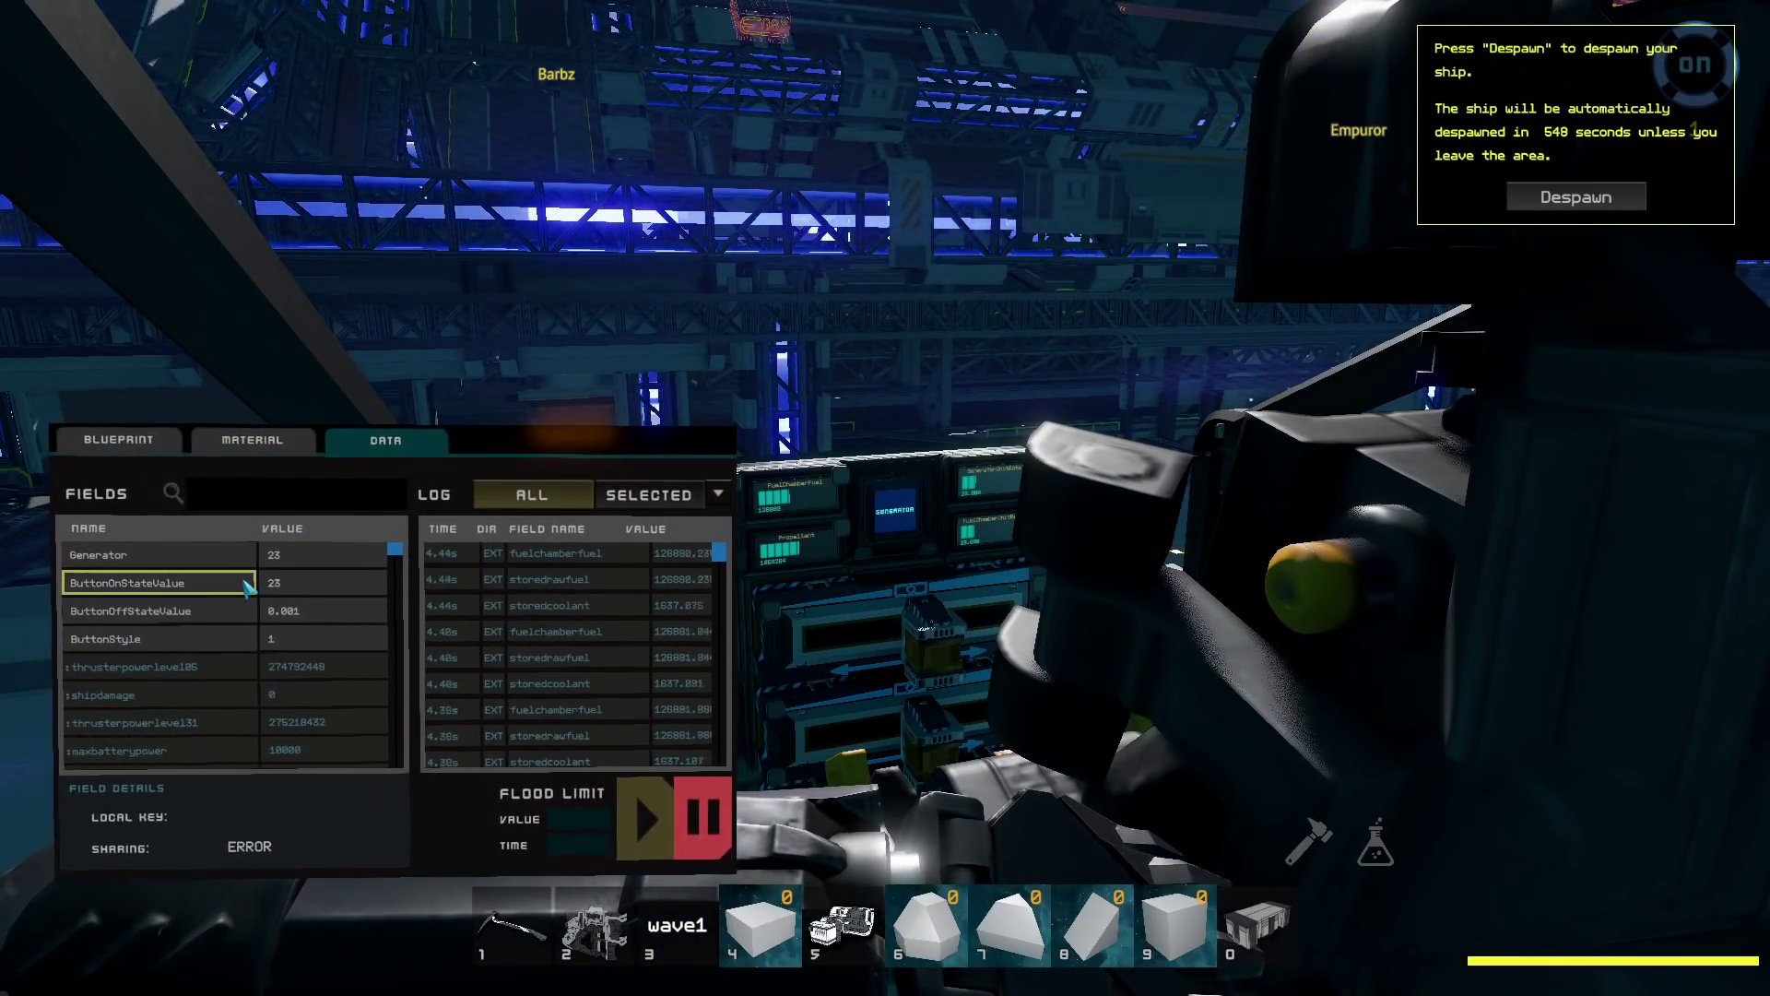
- Clear the Generator button's ButtonOnStateValue and set it to 23
{"action": "left_click", "coordinate": [334, 596]}
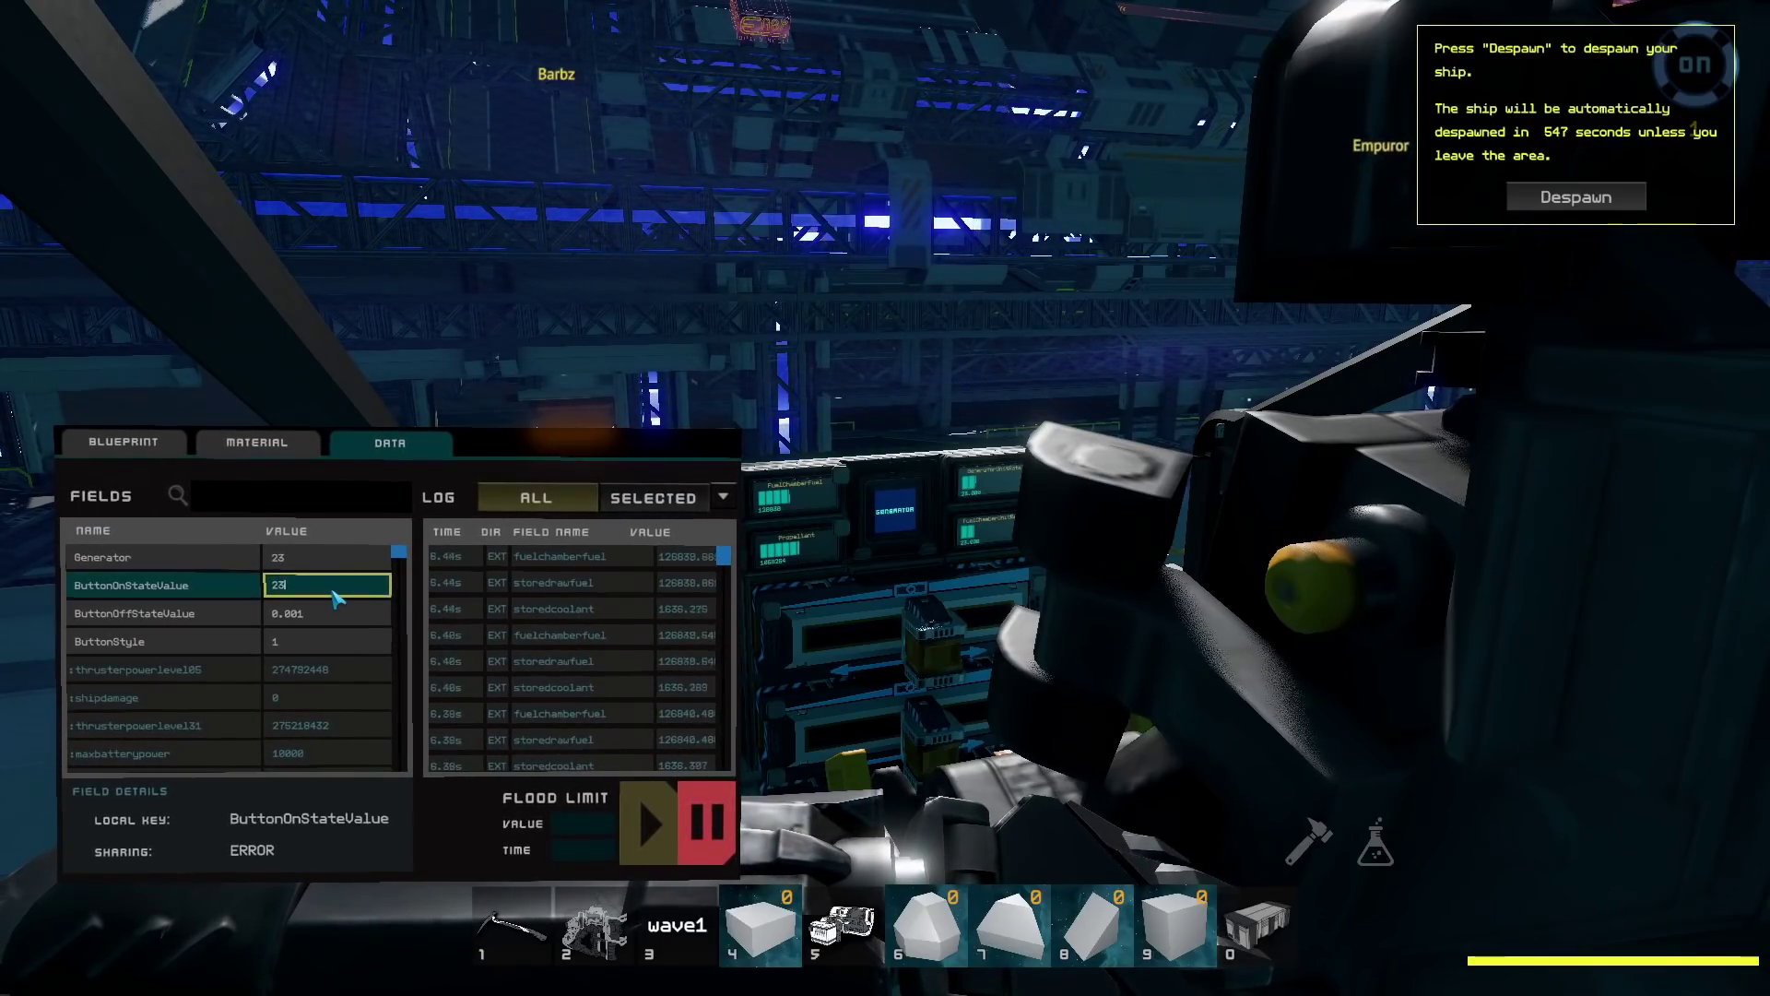
{"action": "key", "text": "BackSpace"}
{"action": "key", "text": "BackSpace"}
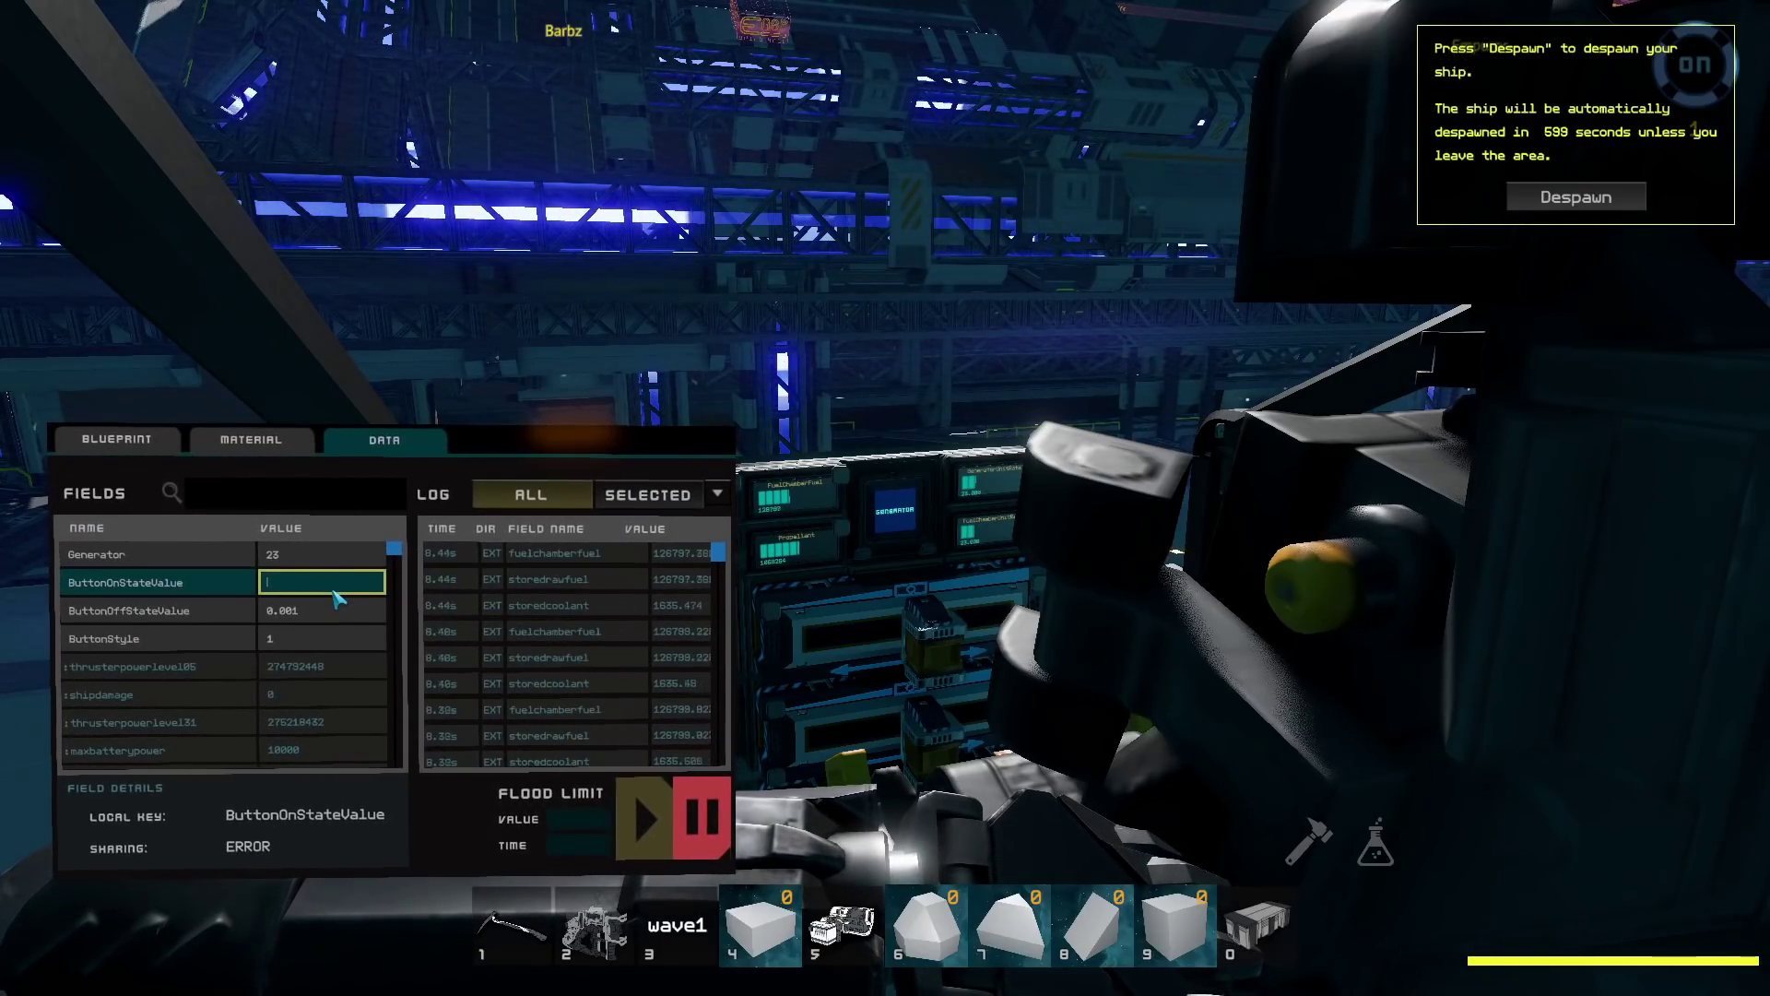
{"action": "type", "text": "23"}
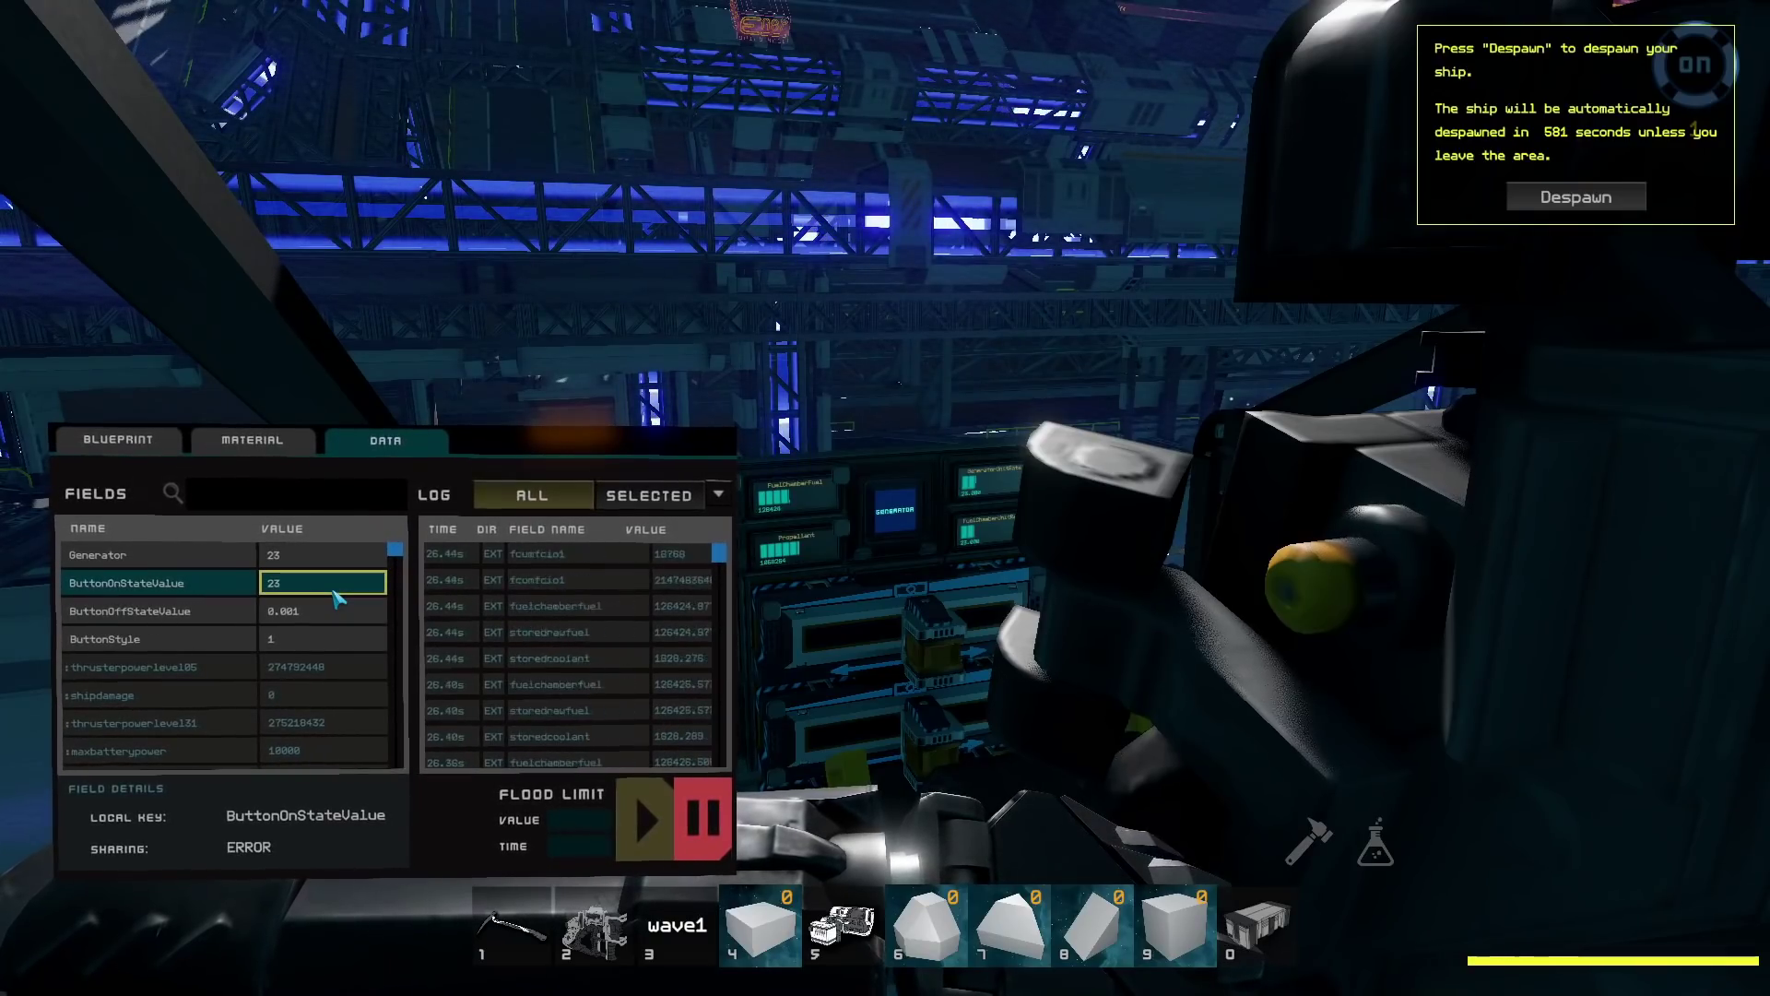
{"action": "key", "text": "Return"}
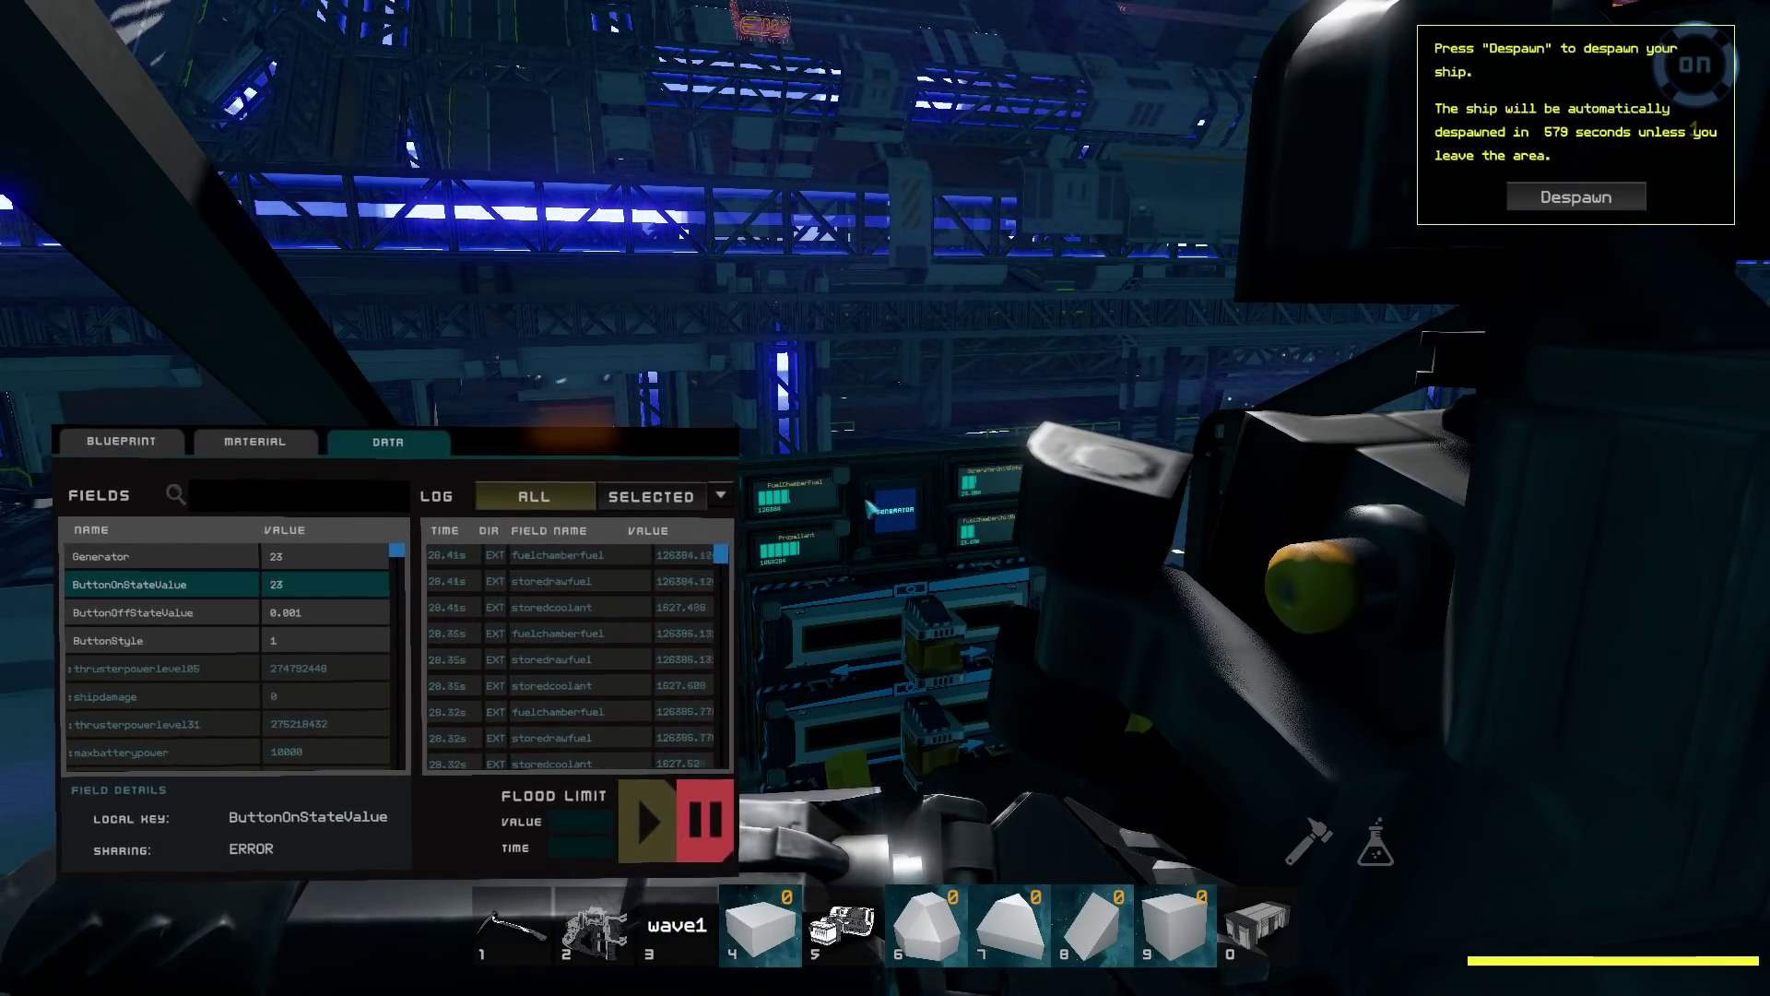
{"action": "left_click", "coordinate": [335, 584]}
{"action": "key", "text": "Return"}
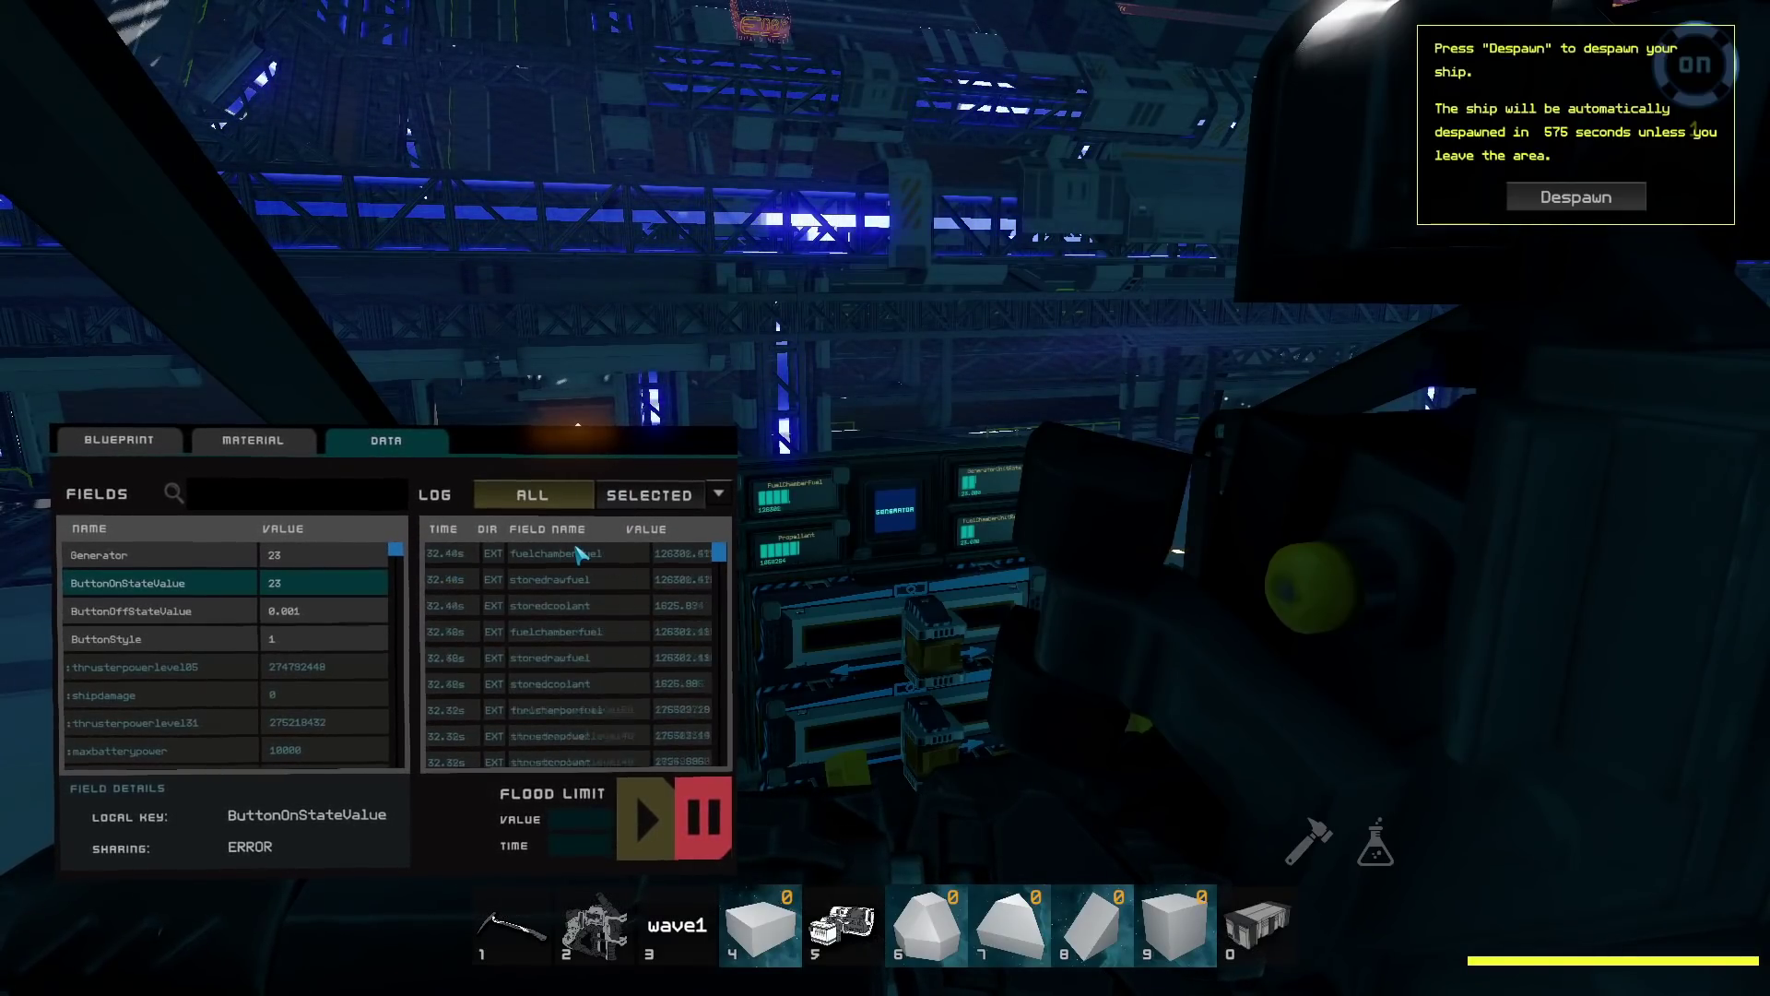
- Close the data tool, operate the Generator button on the cockpit dashboard and leave the cockpit
{"action": "key", "text": "u"}
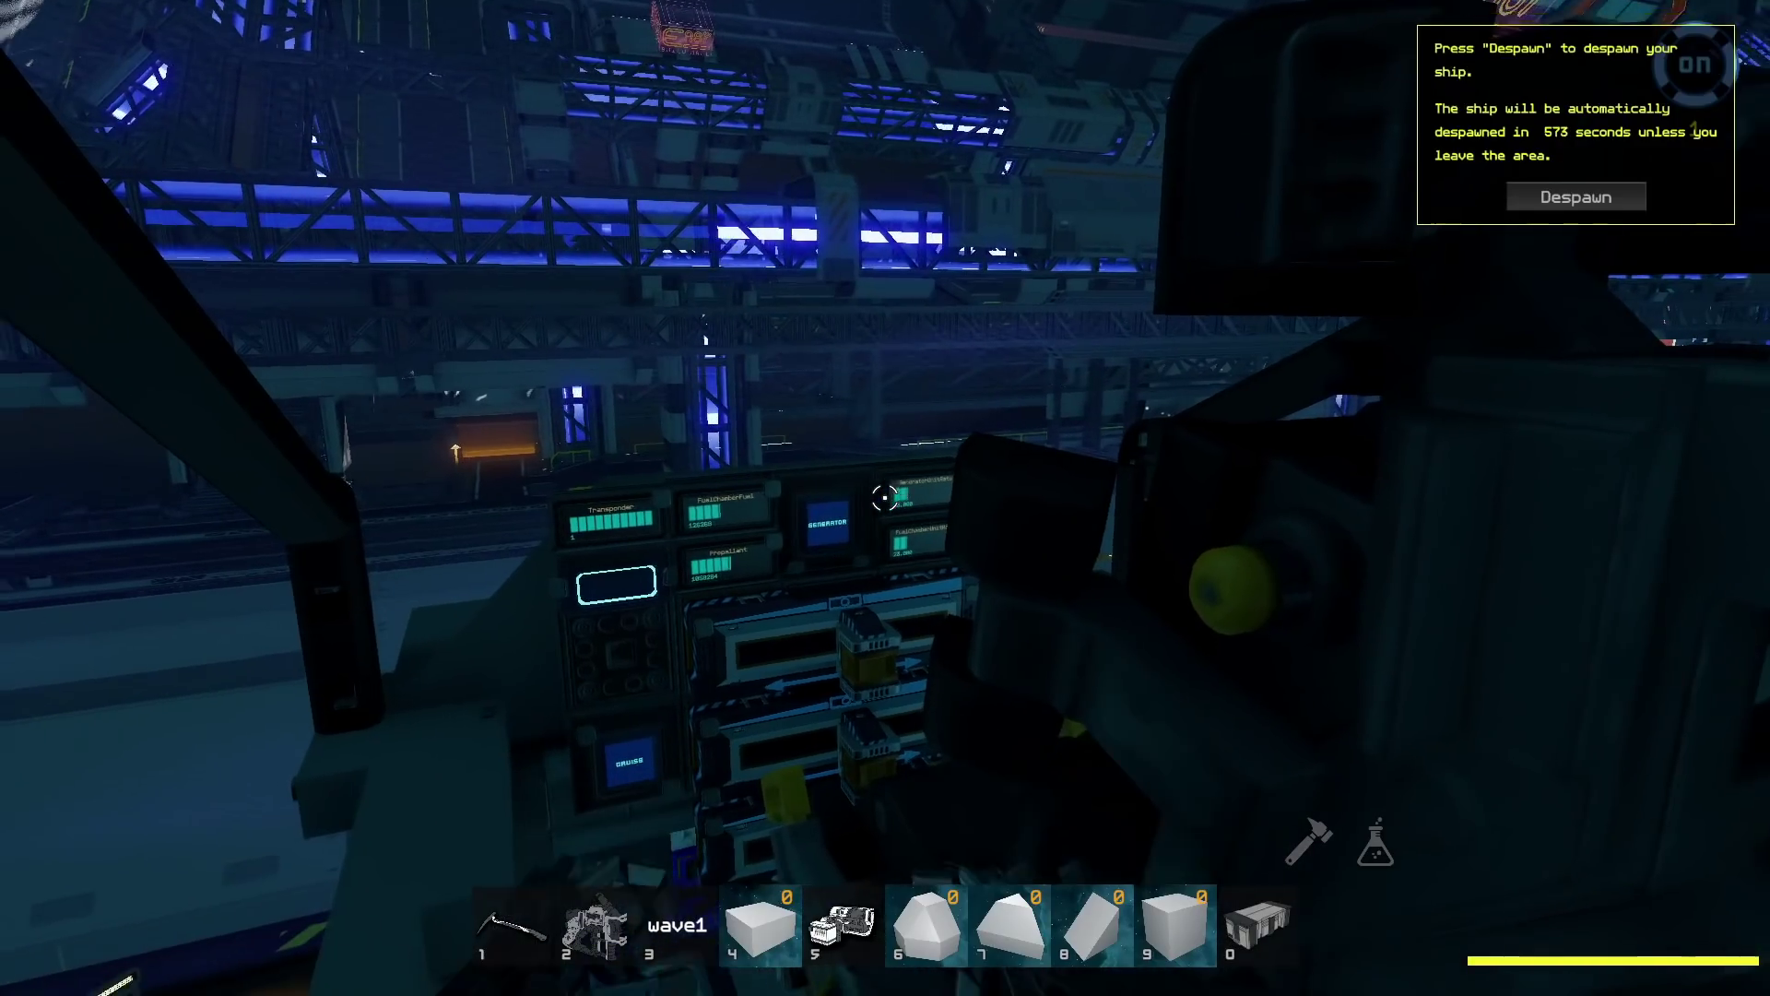
{"action": "left_click", "coordinate": [885, 498]}
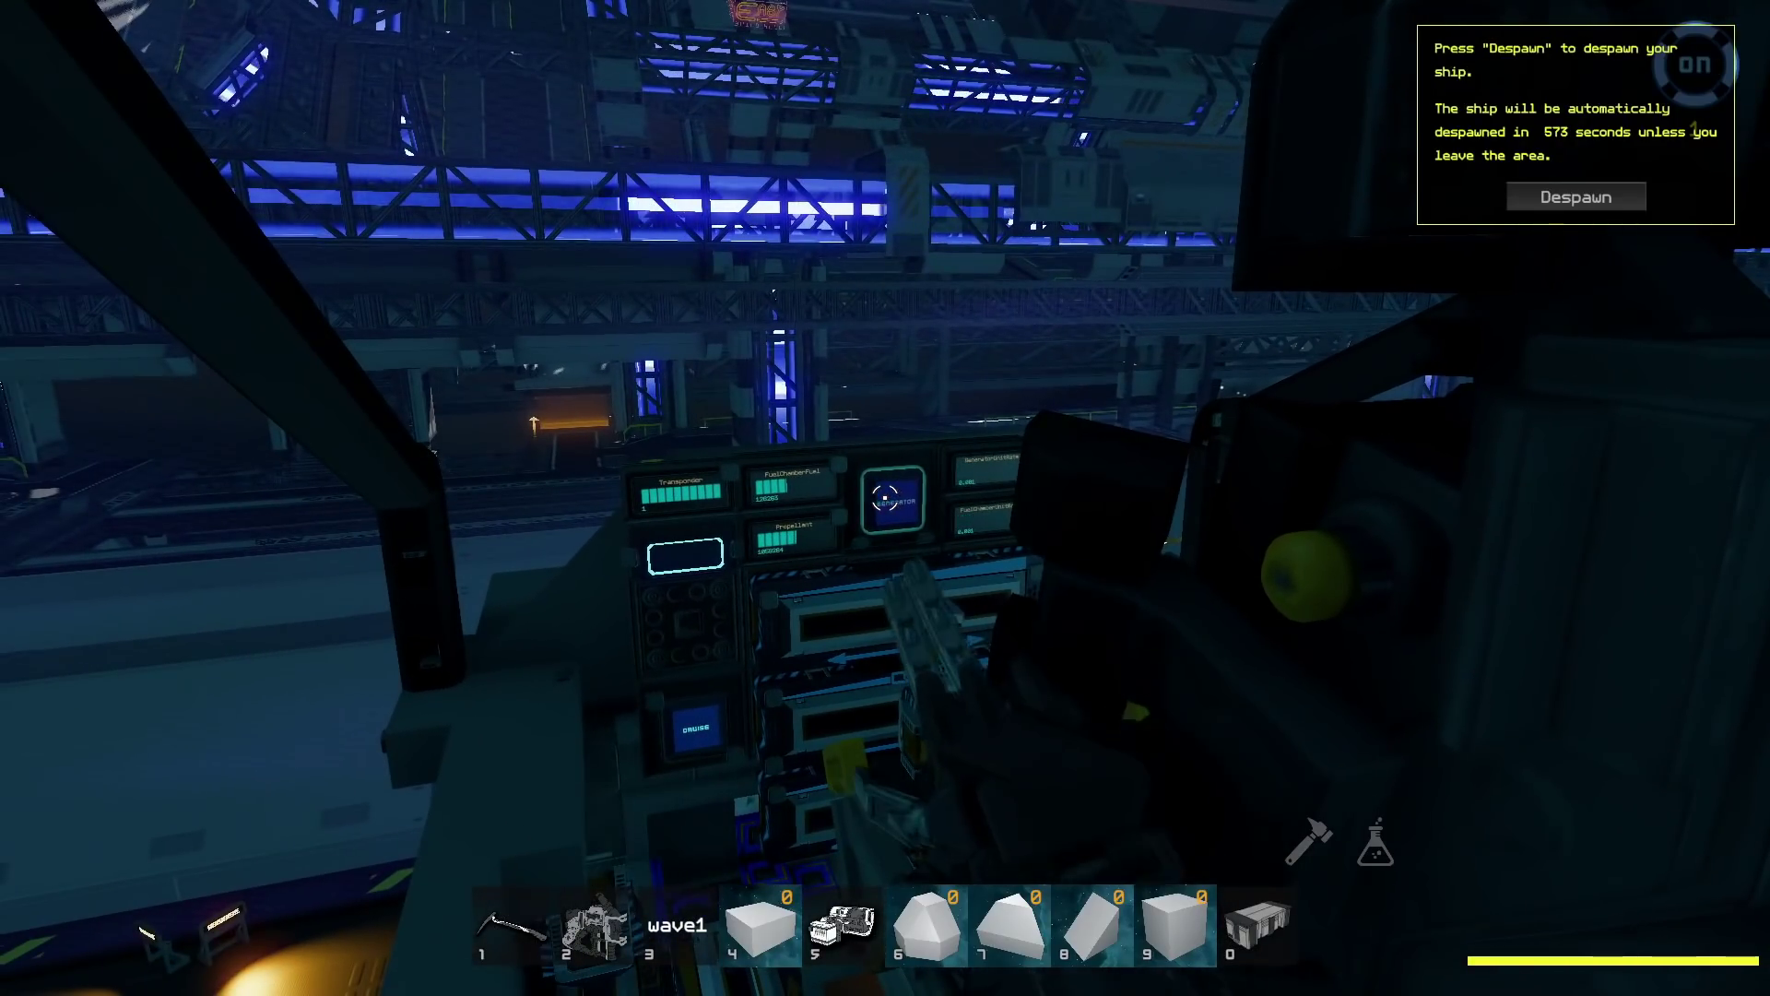
{"action": "key", "text": "w"}
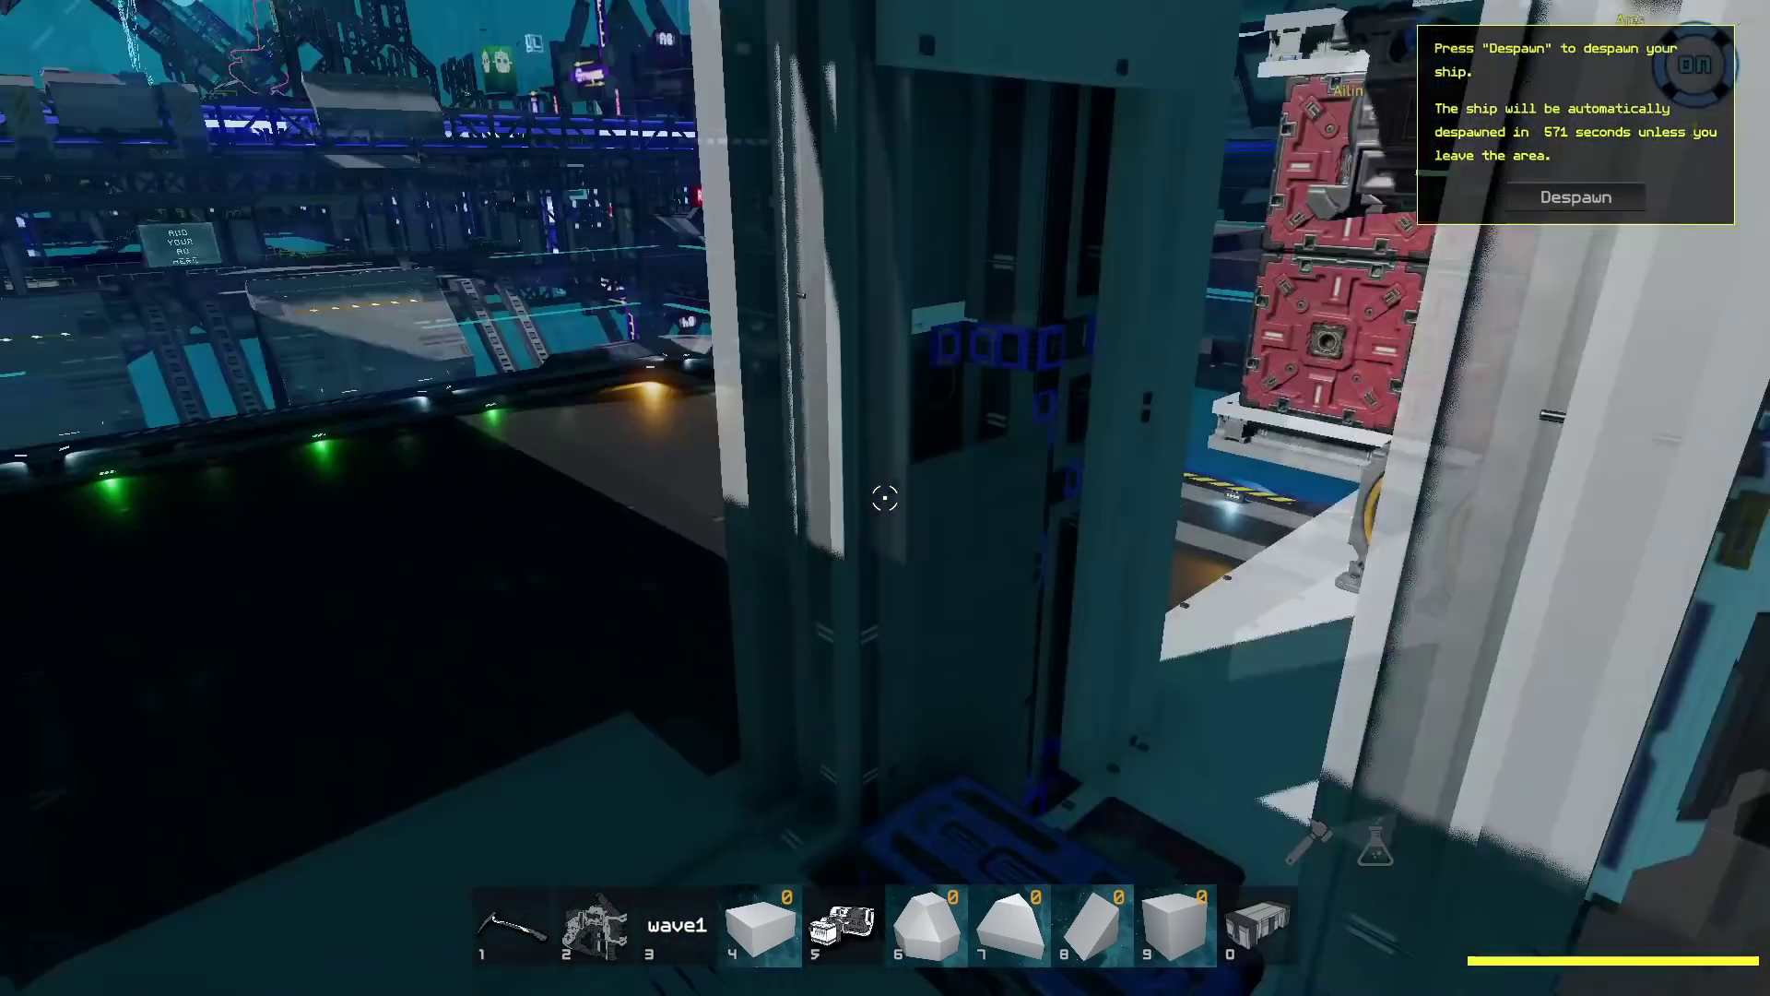
- Return to the generator compartment and examine the fuel chamber, generators and adjoining red crates from outside
{"action": "key", "text": "d"}
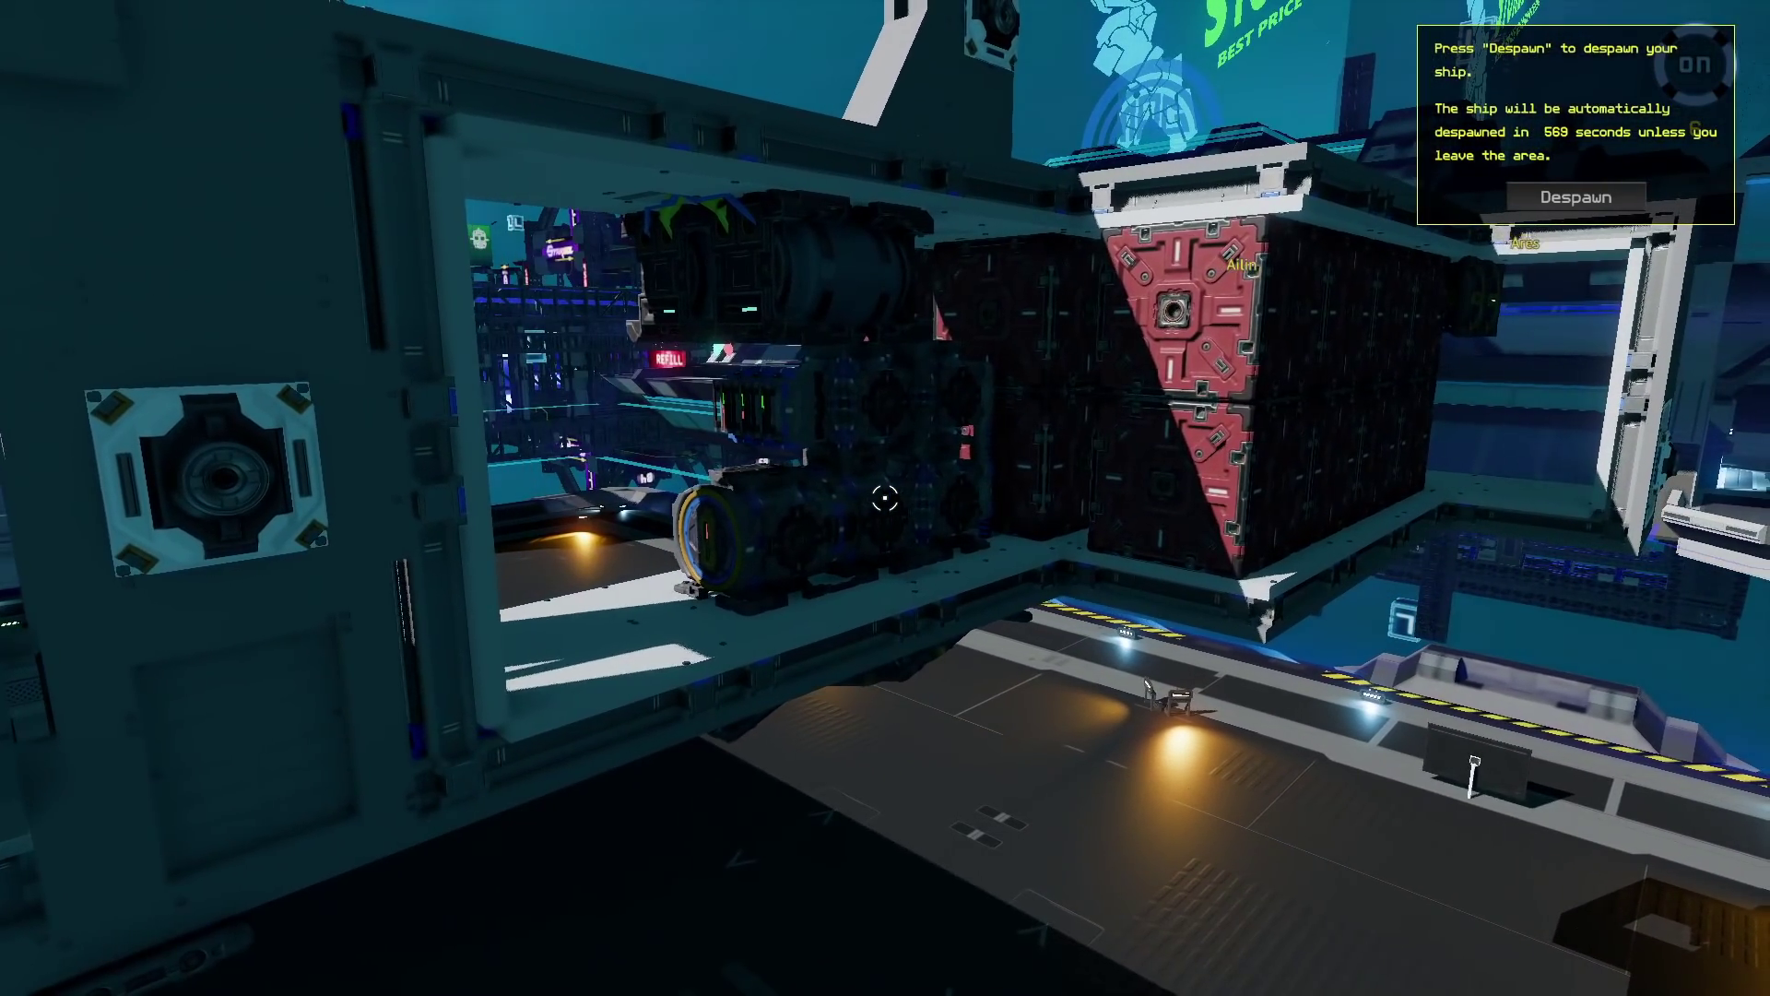
{"action": "key", "text": "w"}
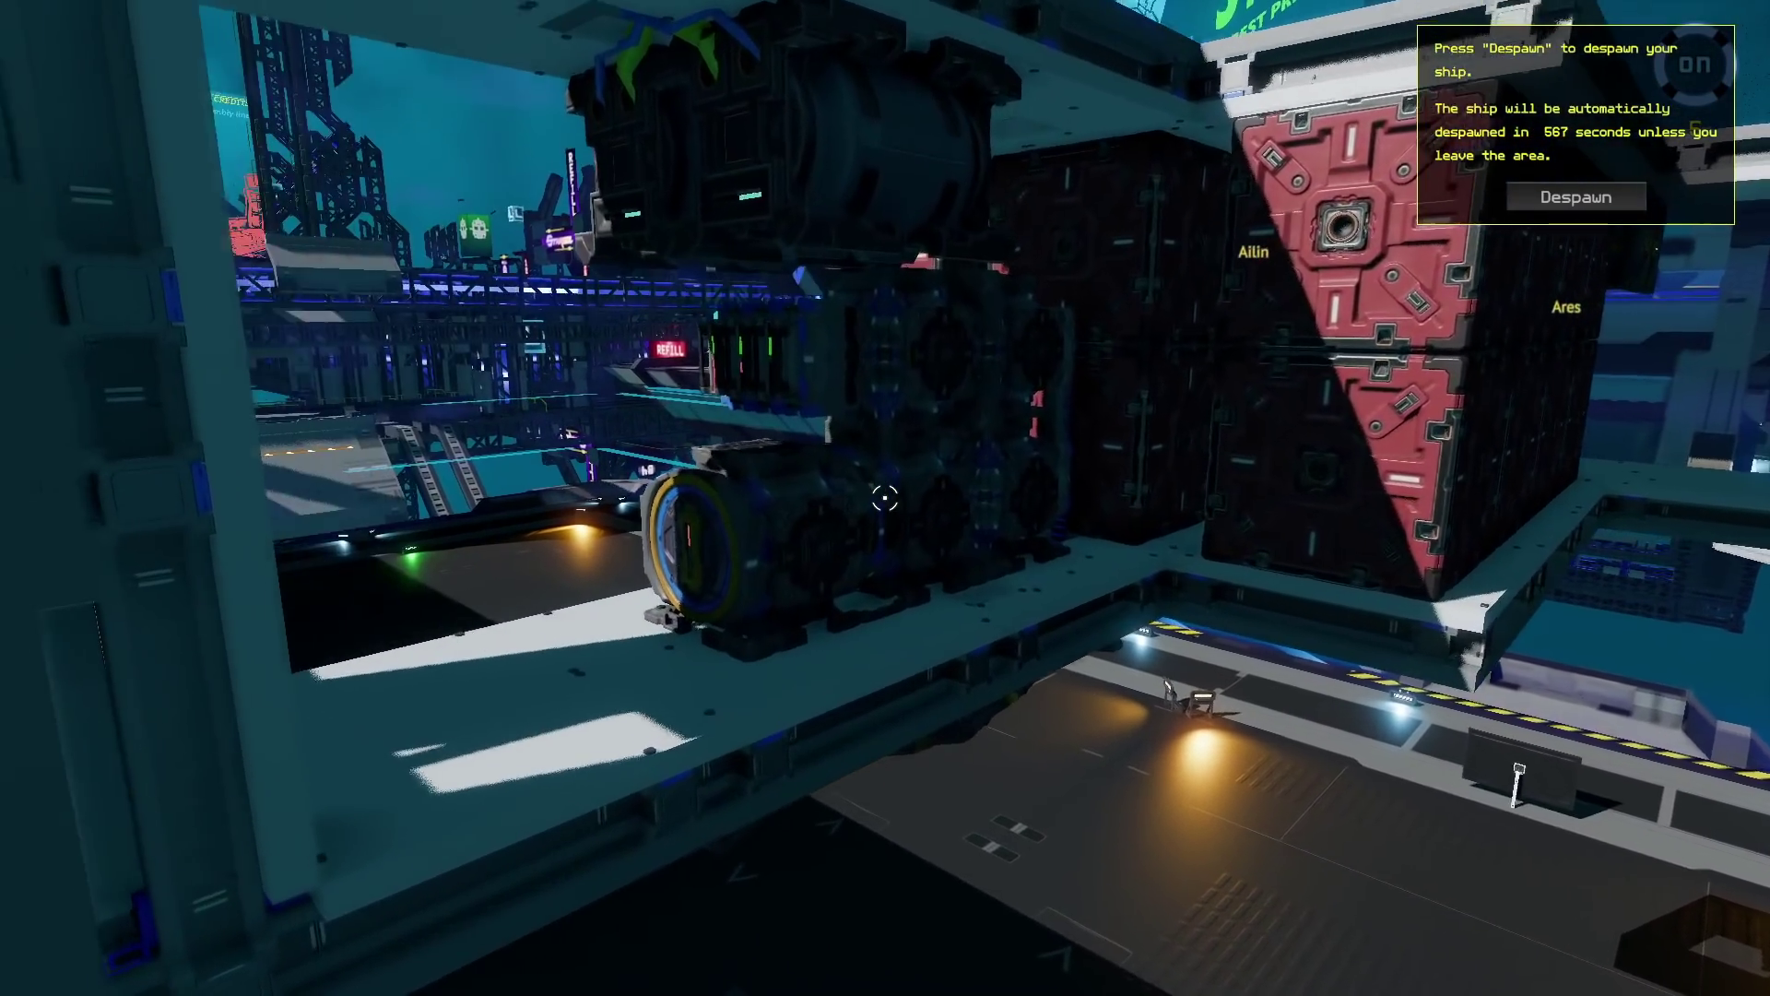
{"action": "key", "text": "w"}
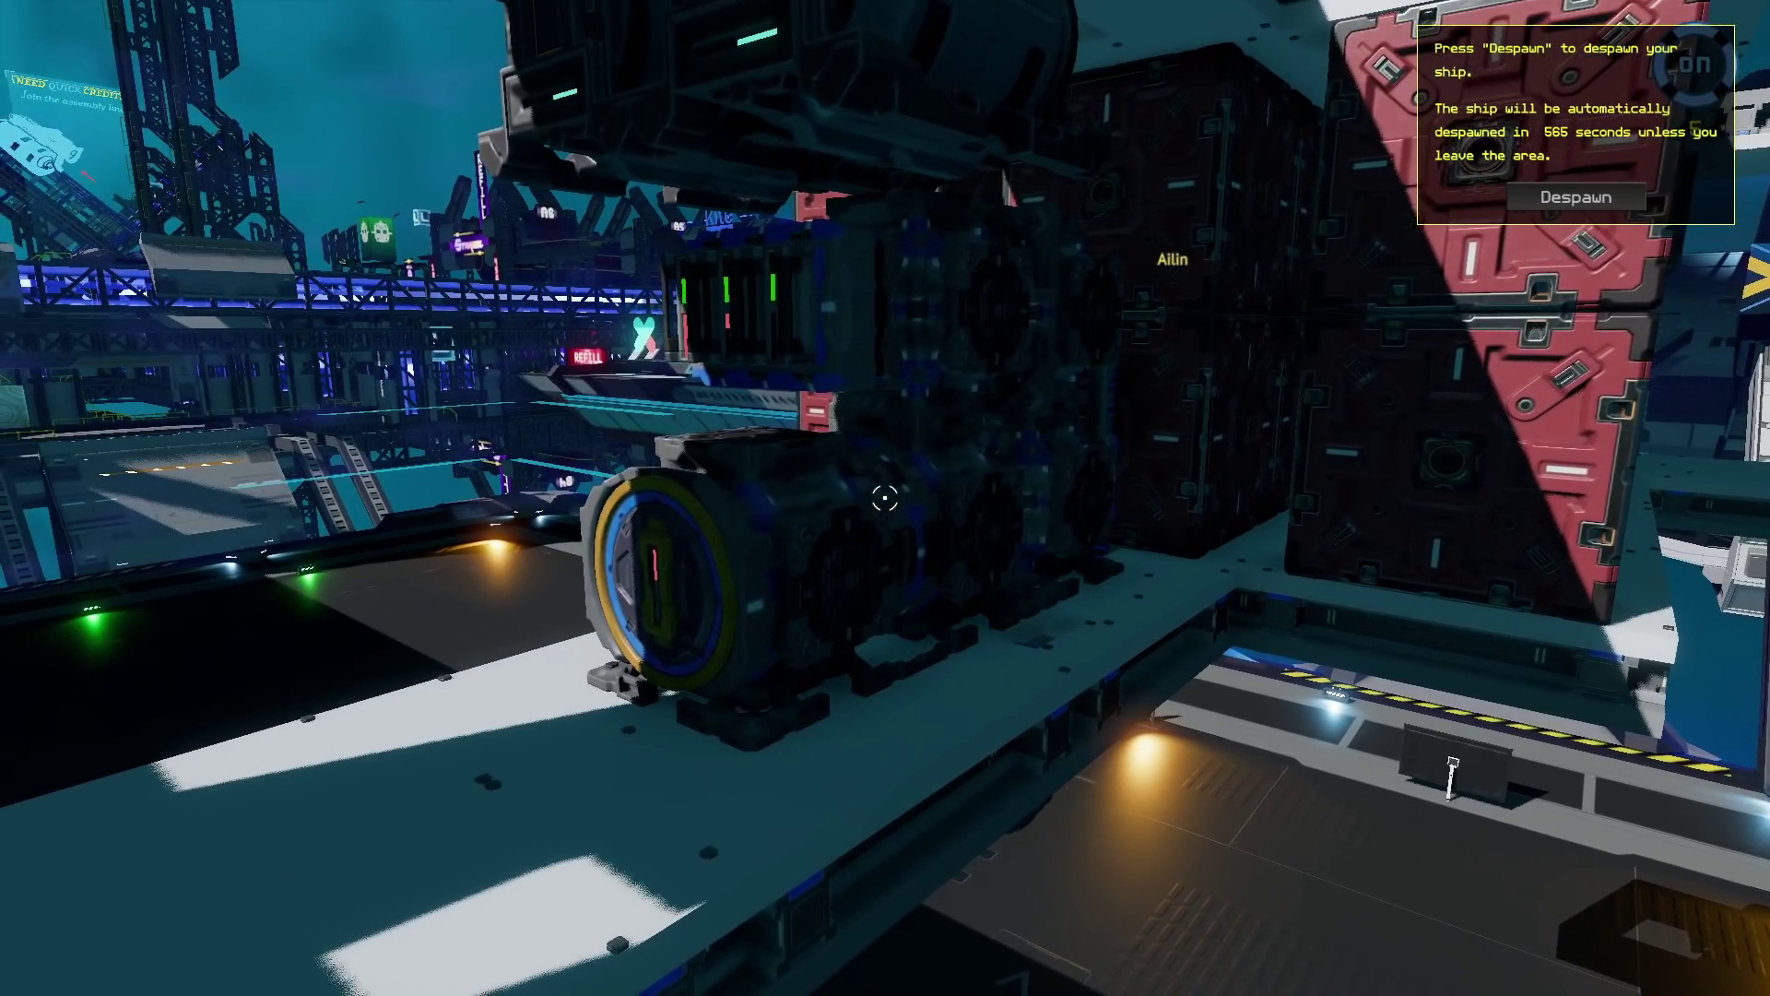
{"action": "key", "text": "w"}
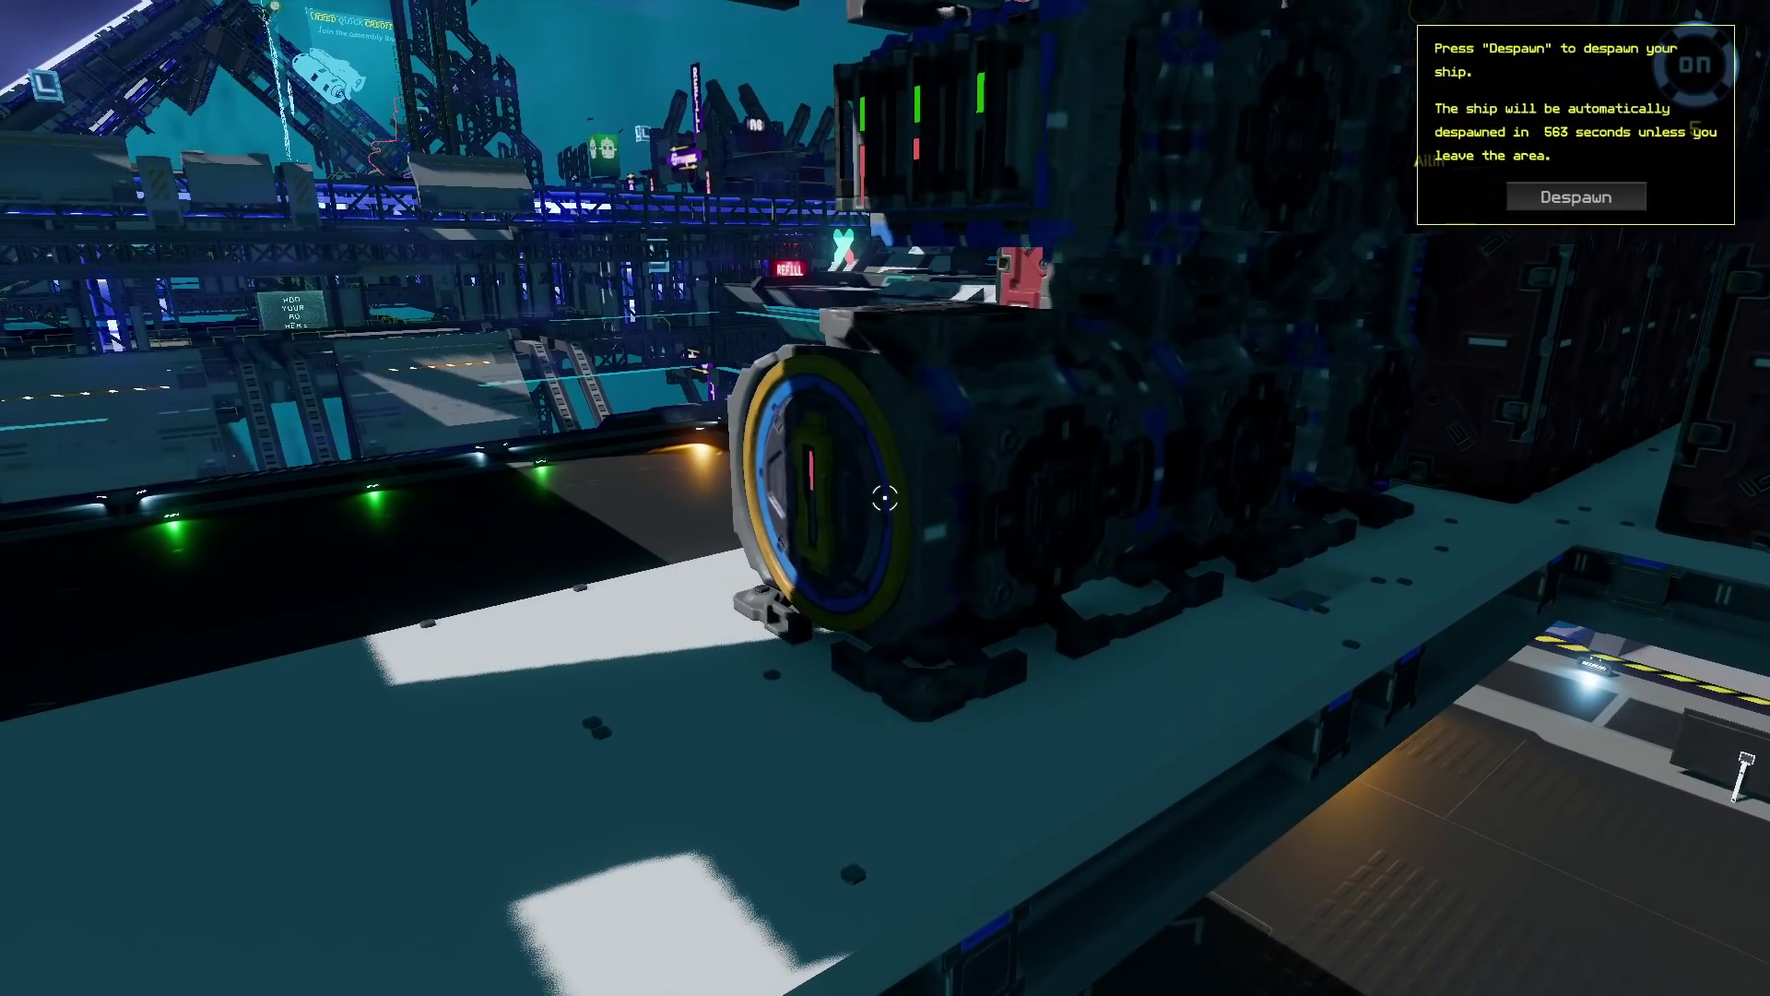
{"action": "key", "text": "d"}
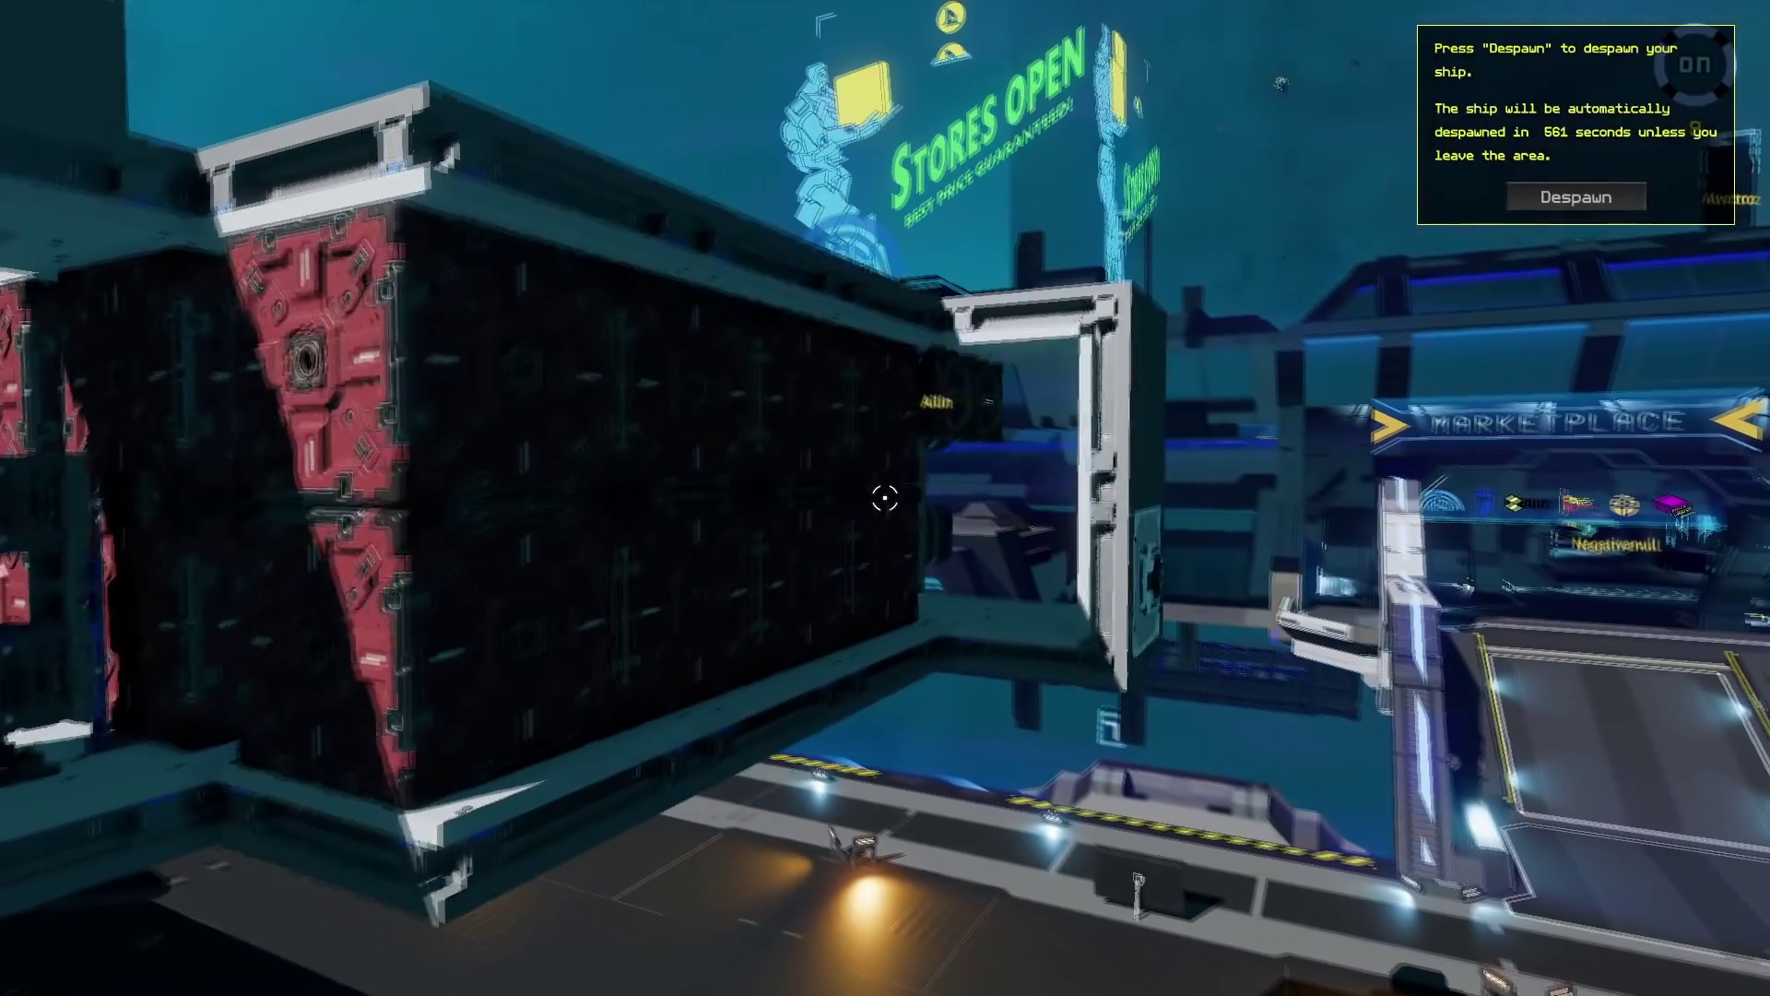
{"action": "key", "text": "a"}
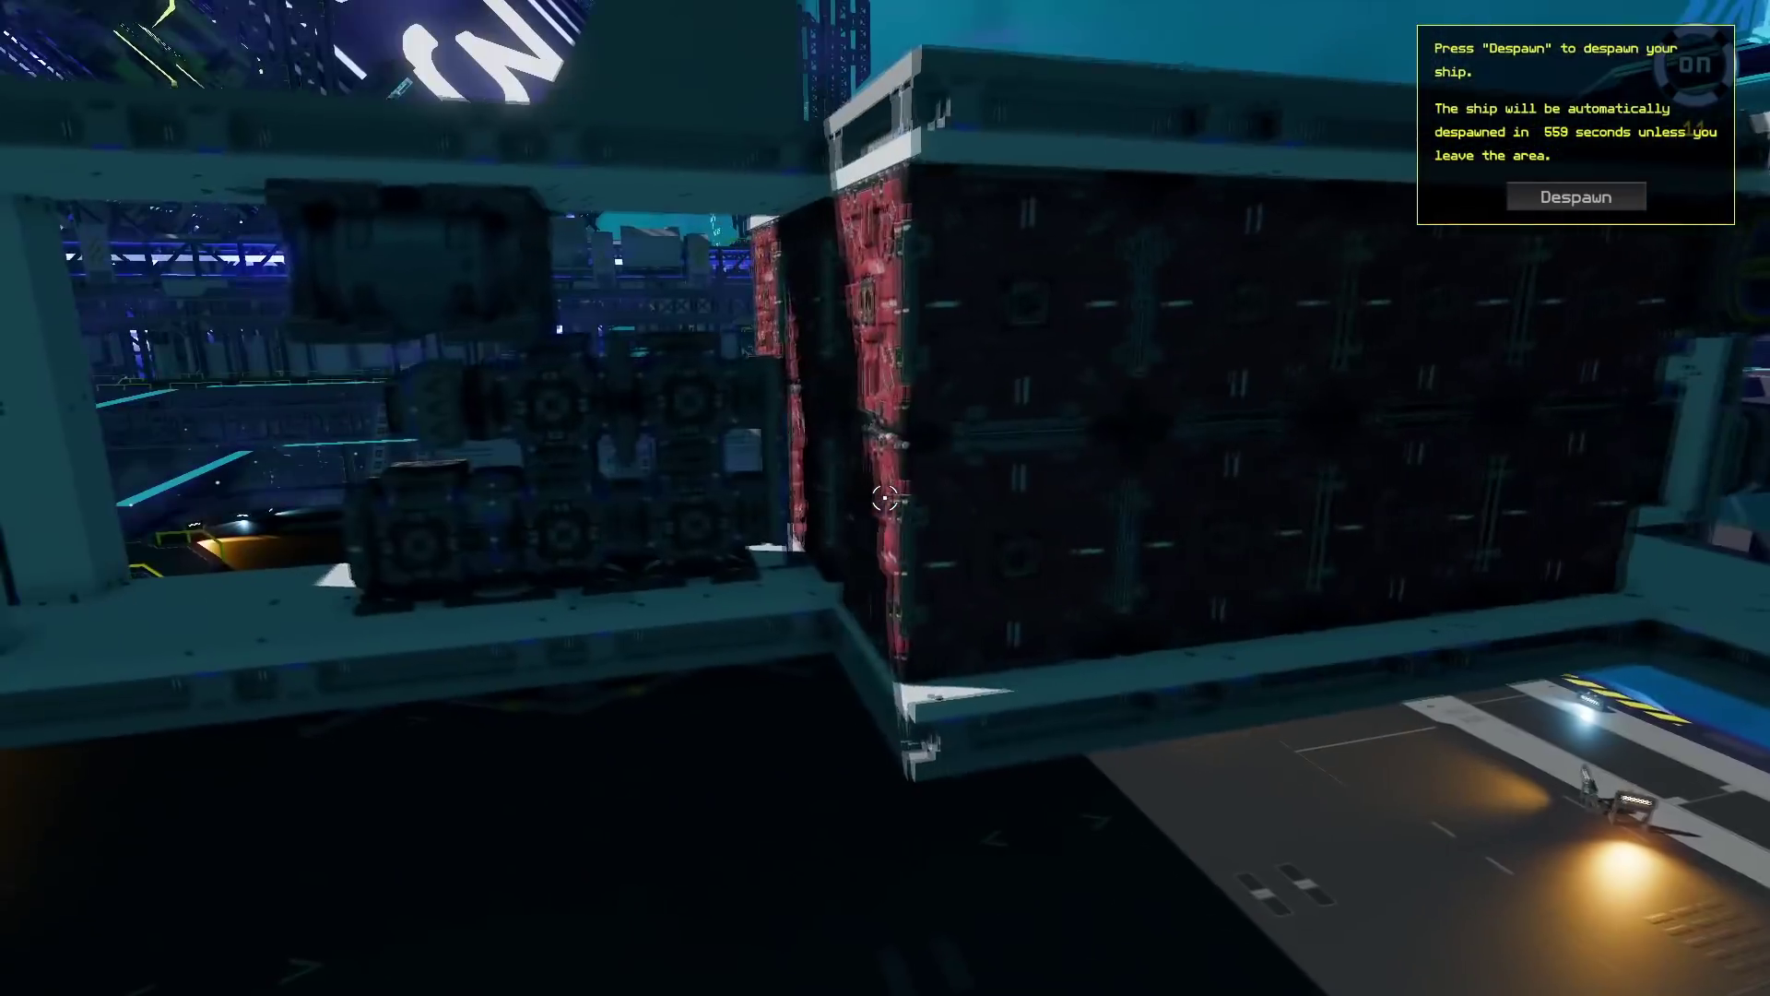
- Circle the other side of the Laborer module to examine its rear frame, red crates, generator compartment and cockpit
{"action": "key", "text": "w"}
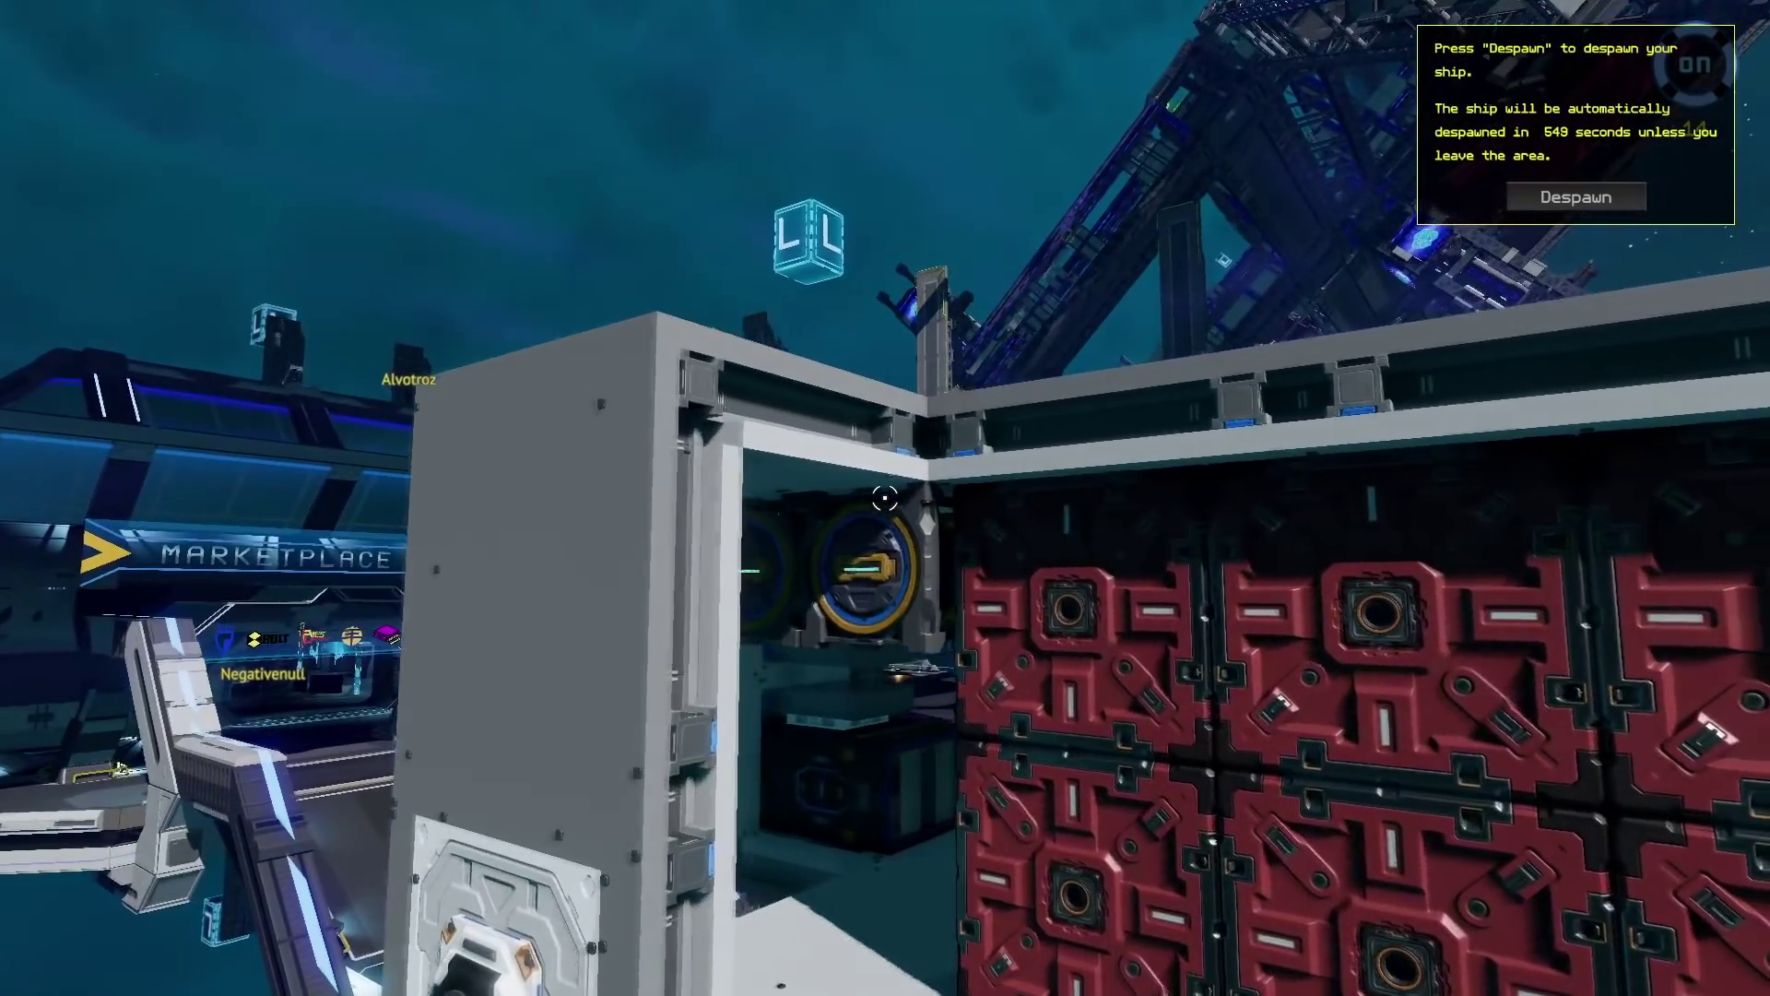
{"action": "key", "text": "d"}
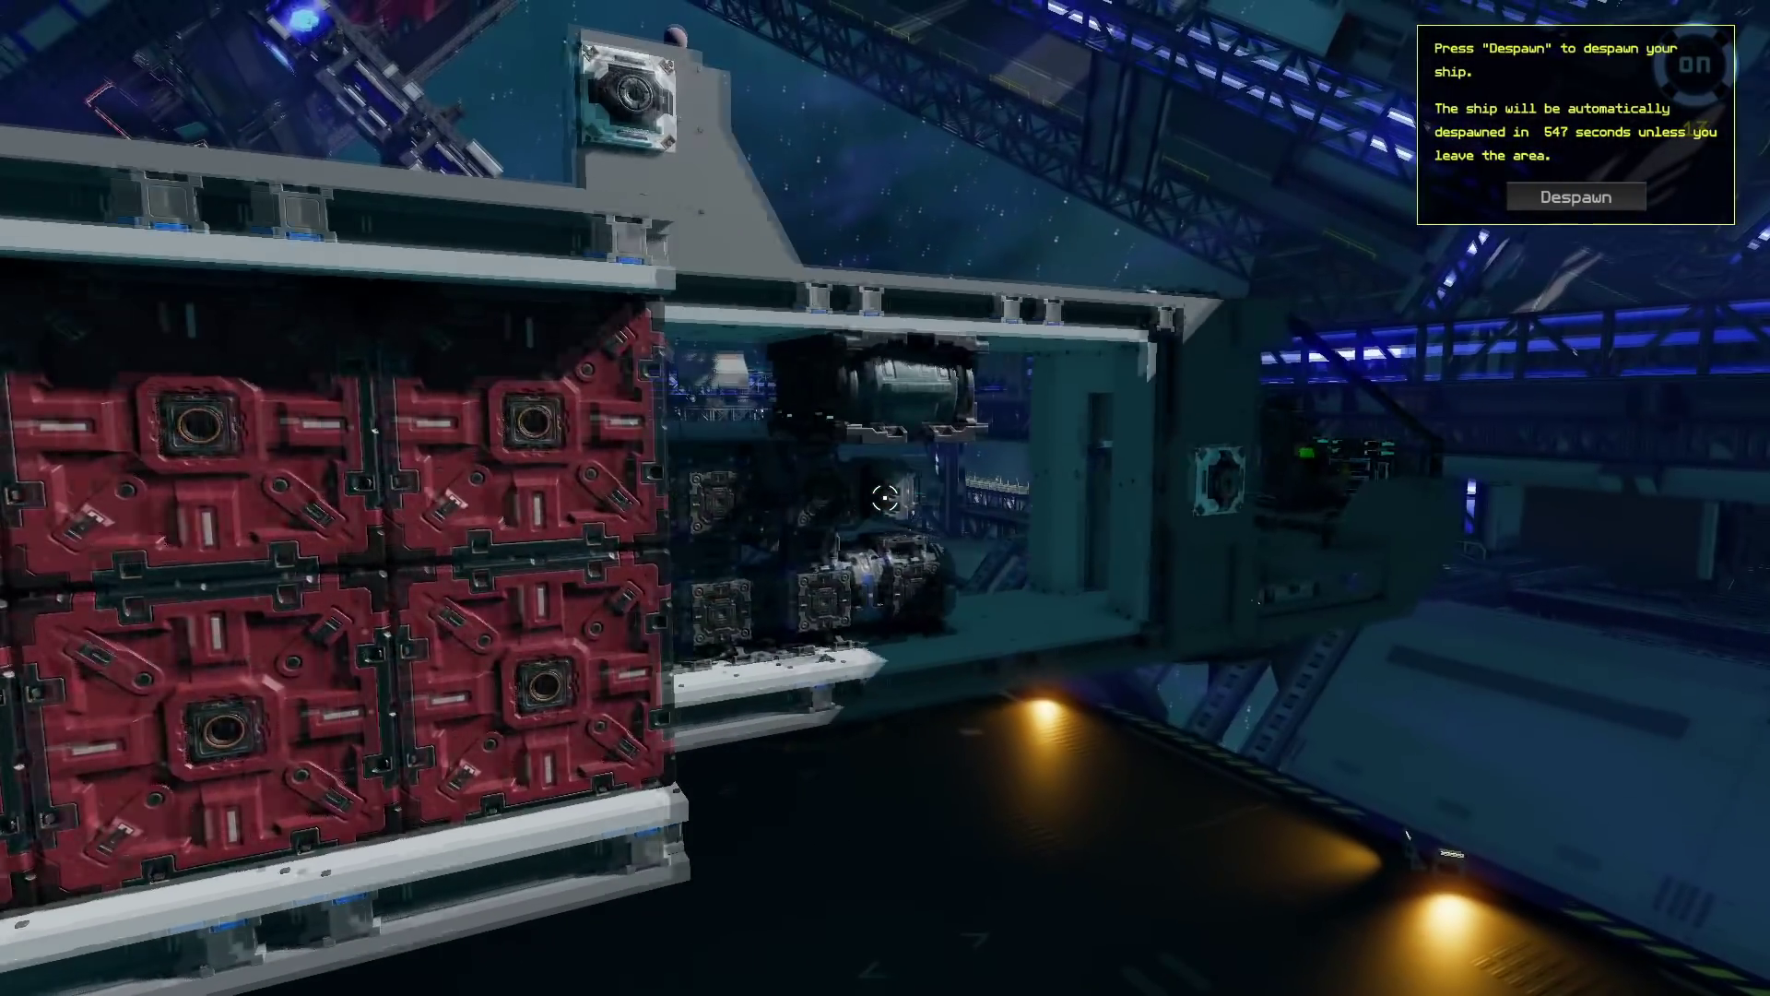
{"action": "key", "text": "d"}
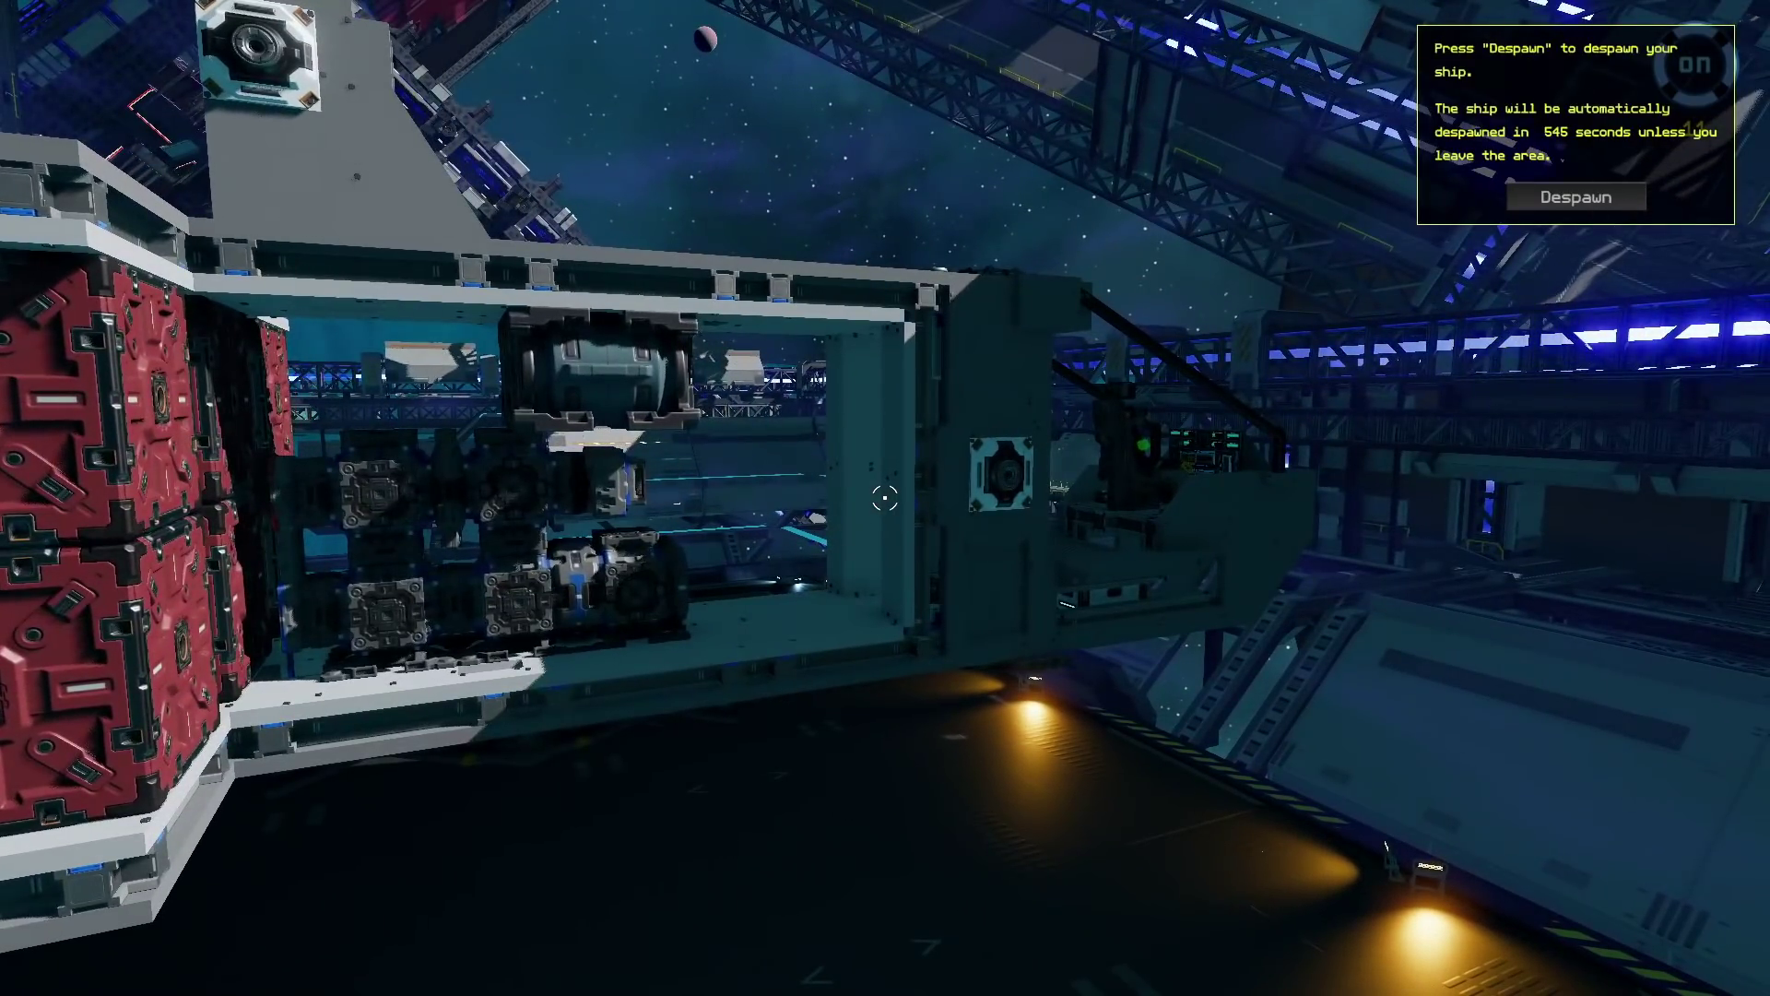
{"action": "key", "text": "d"}
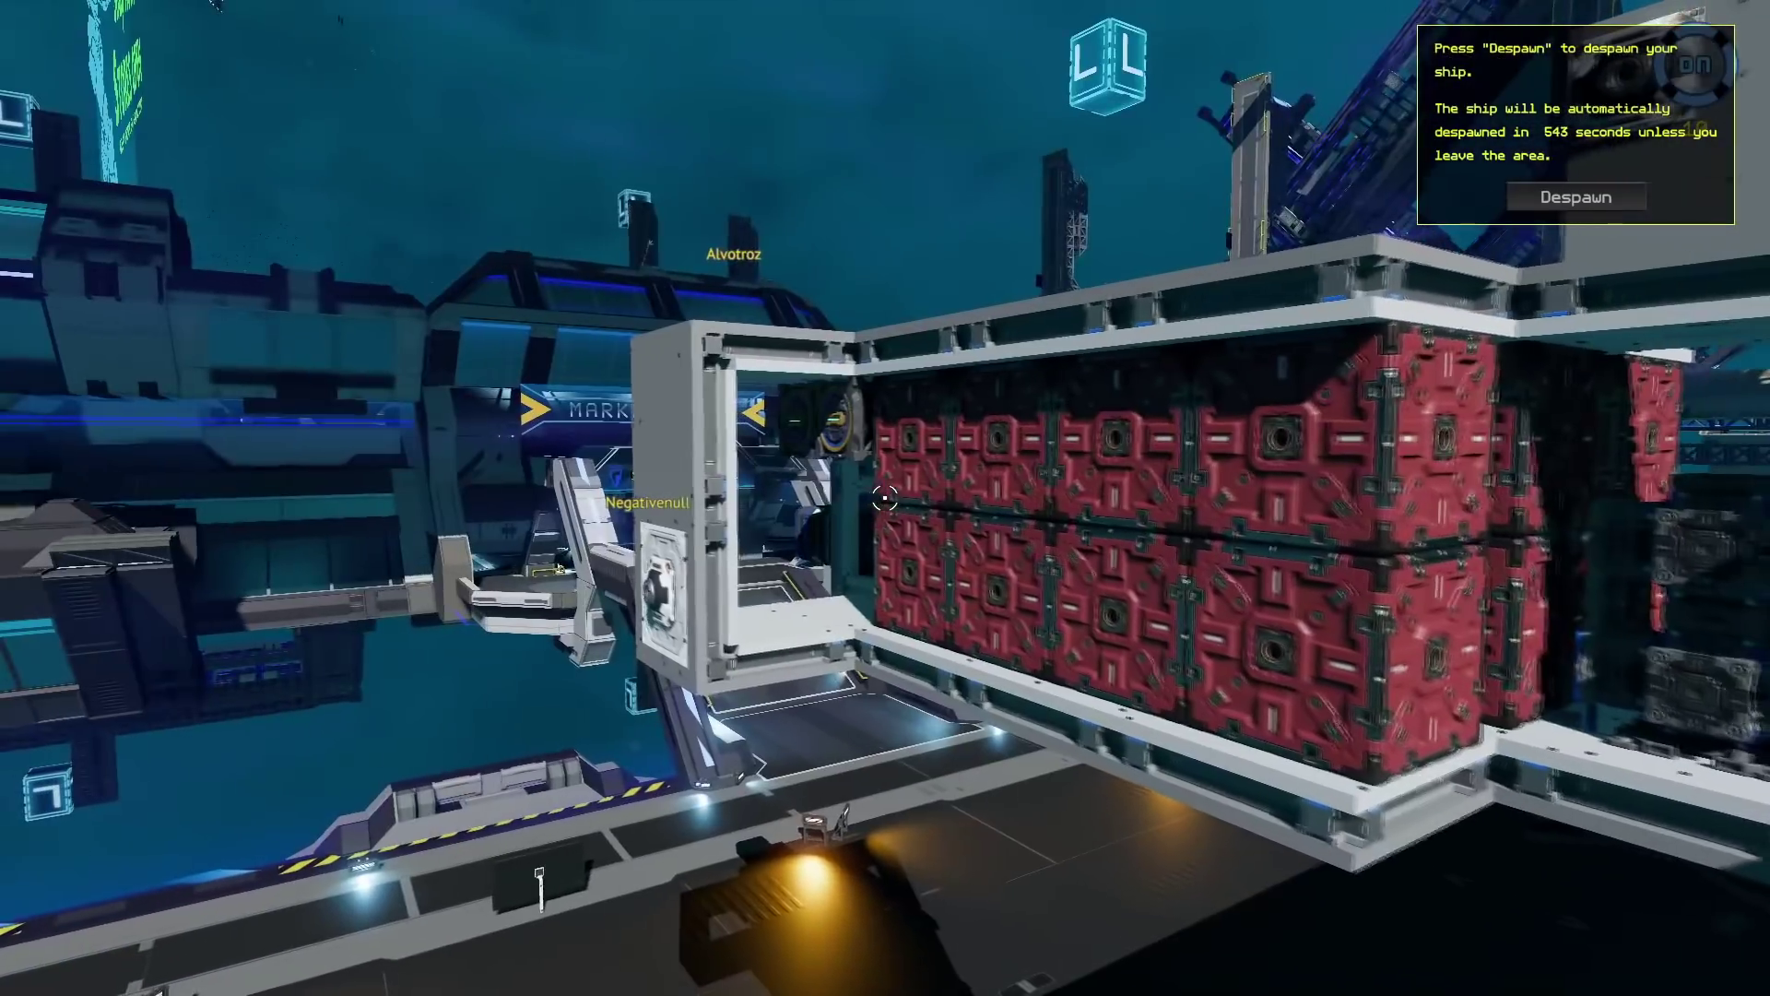
{"action": "key", "text": "d"}
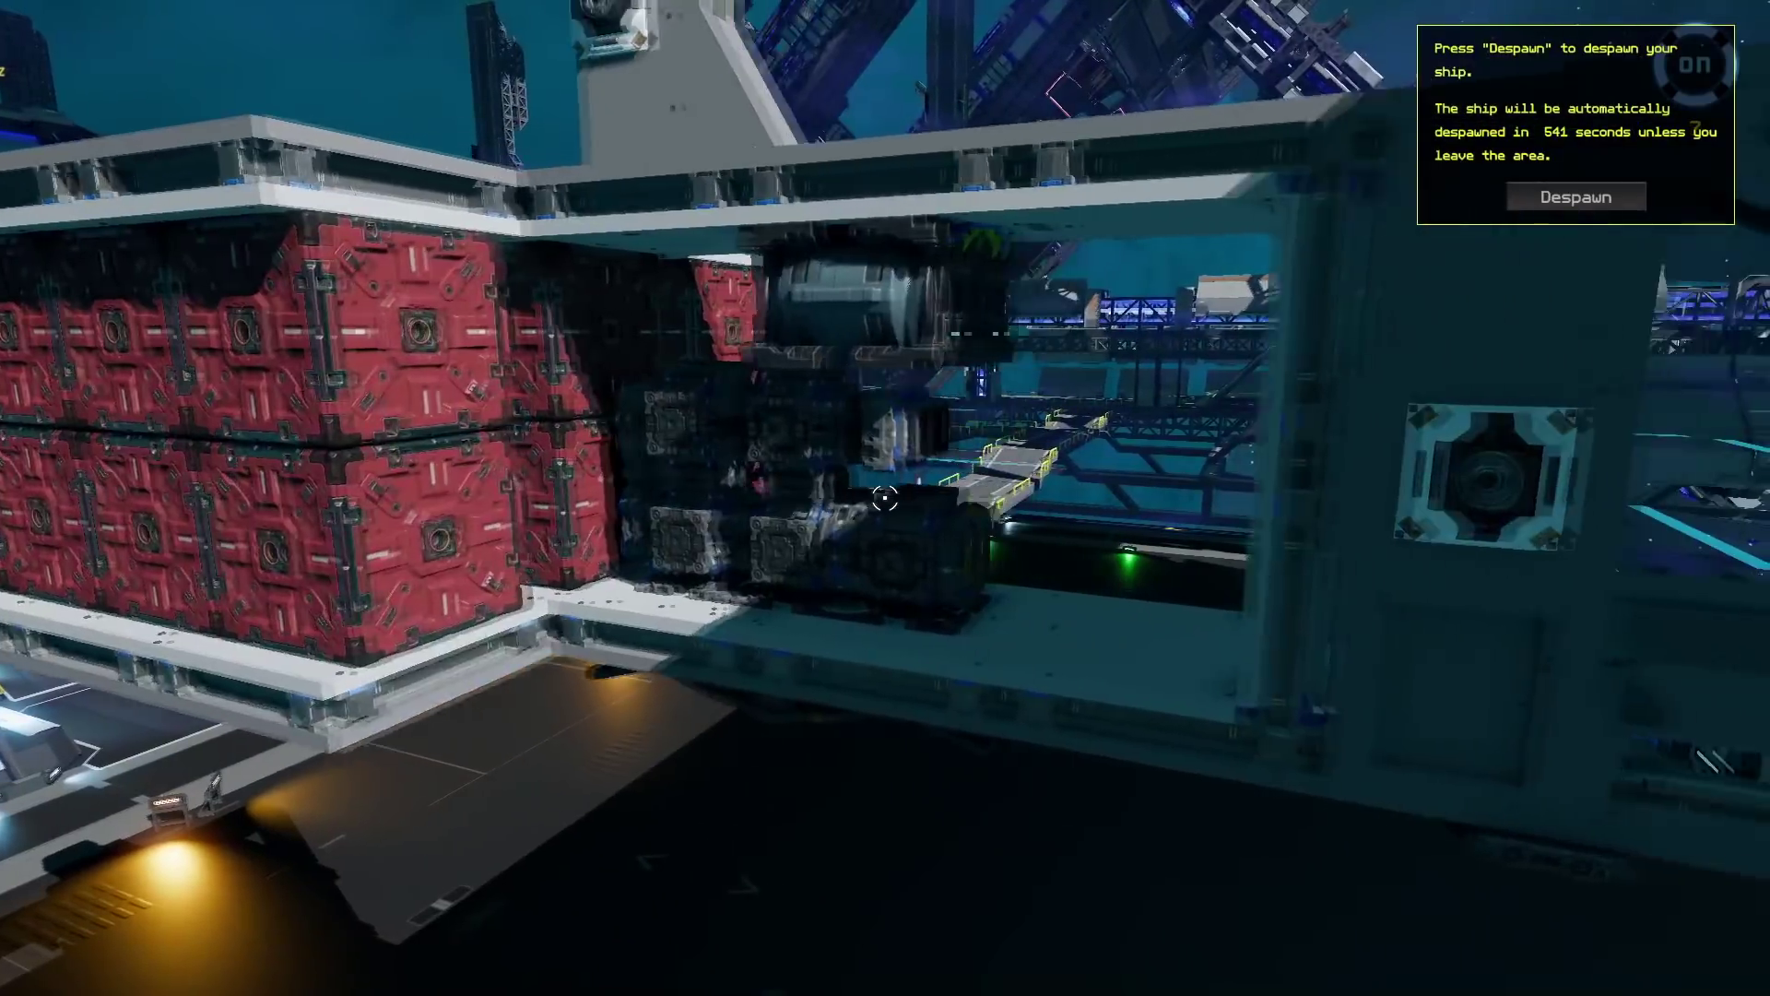
{"action": "key", "text": "s"}
{"action": "key", "text": "d"}
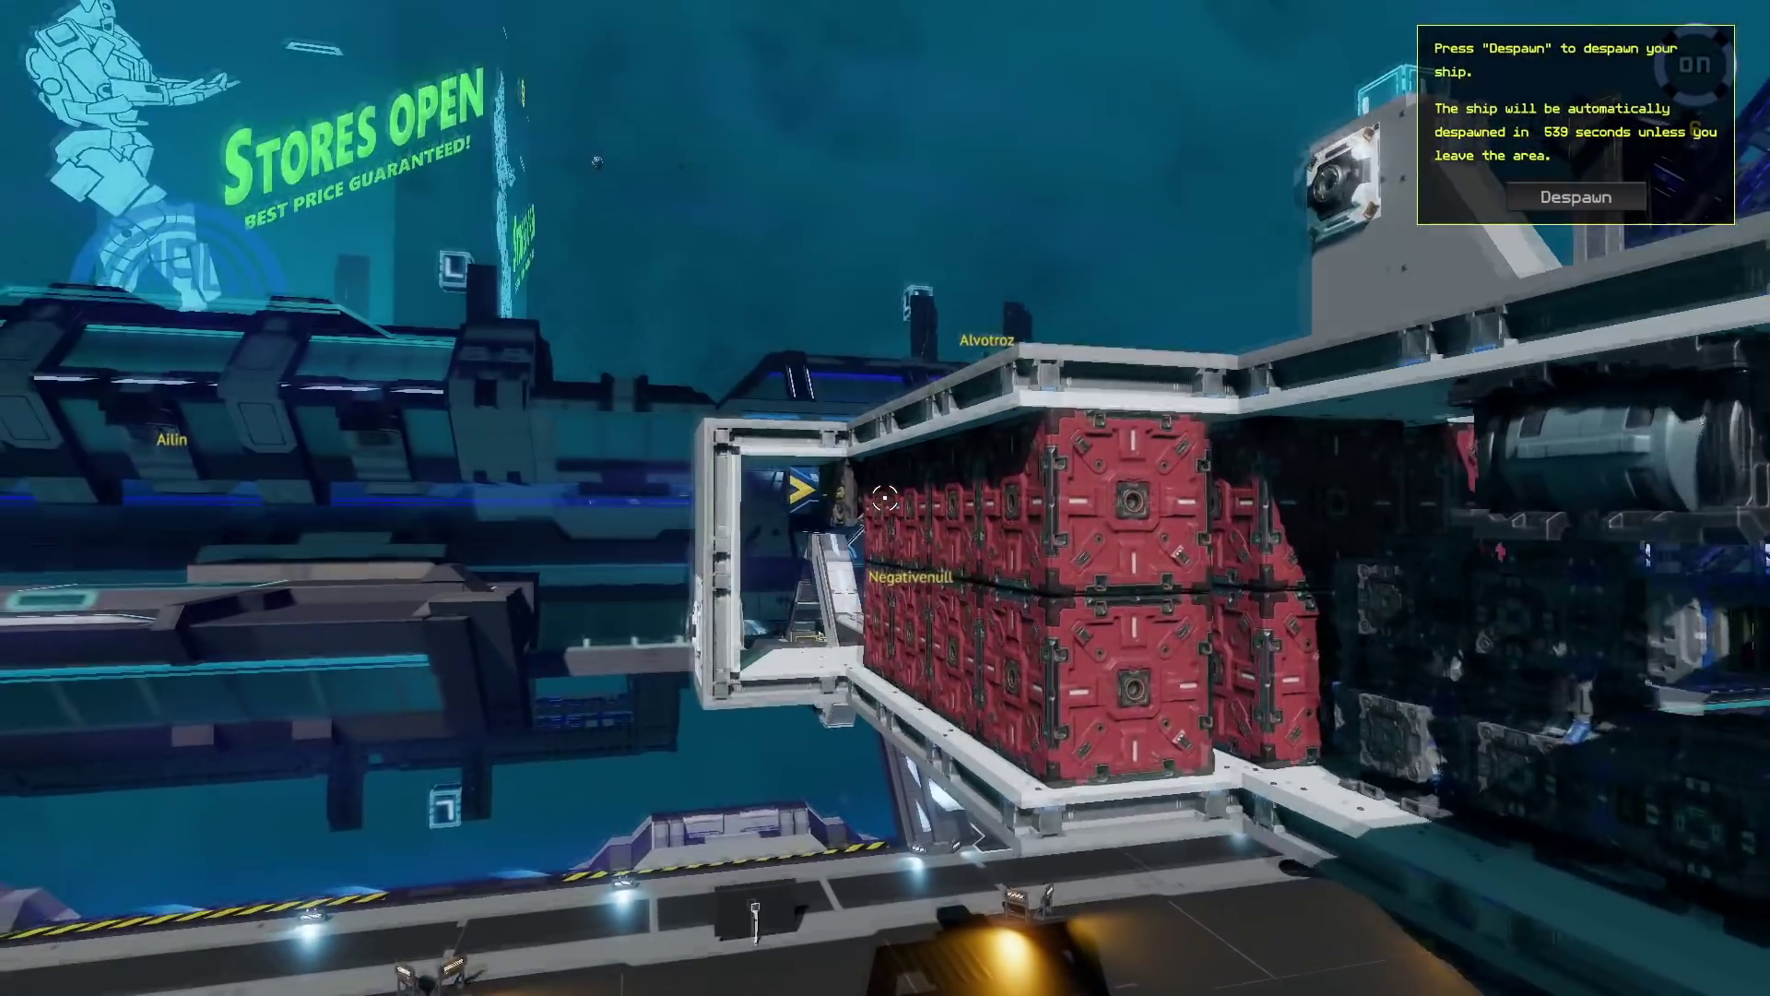
{"action": "key", "text": "w"}
{"action": "key", "text": "a"}
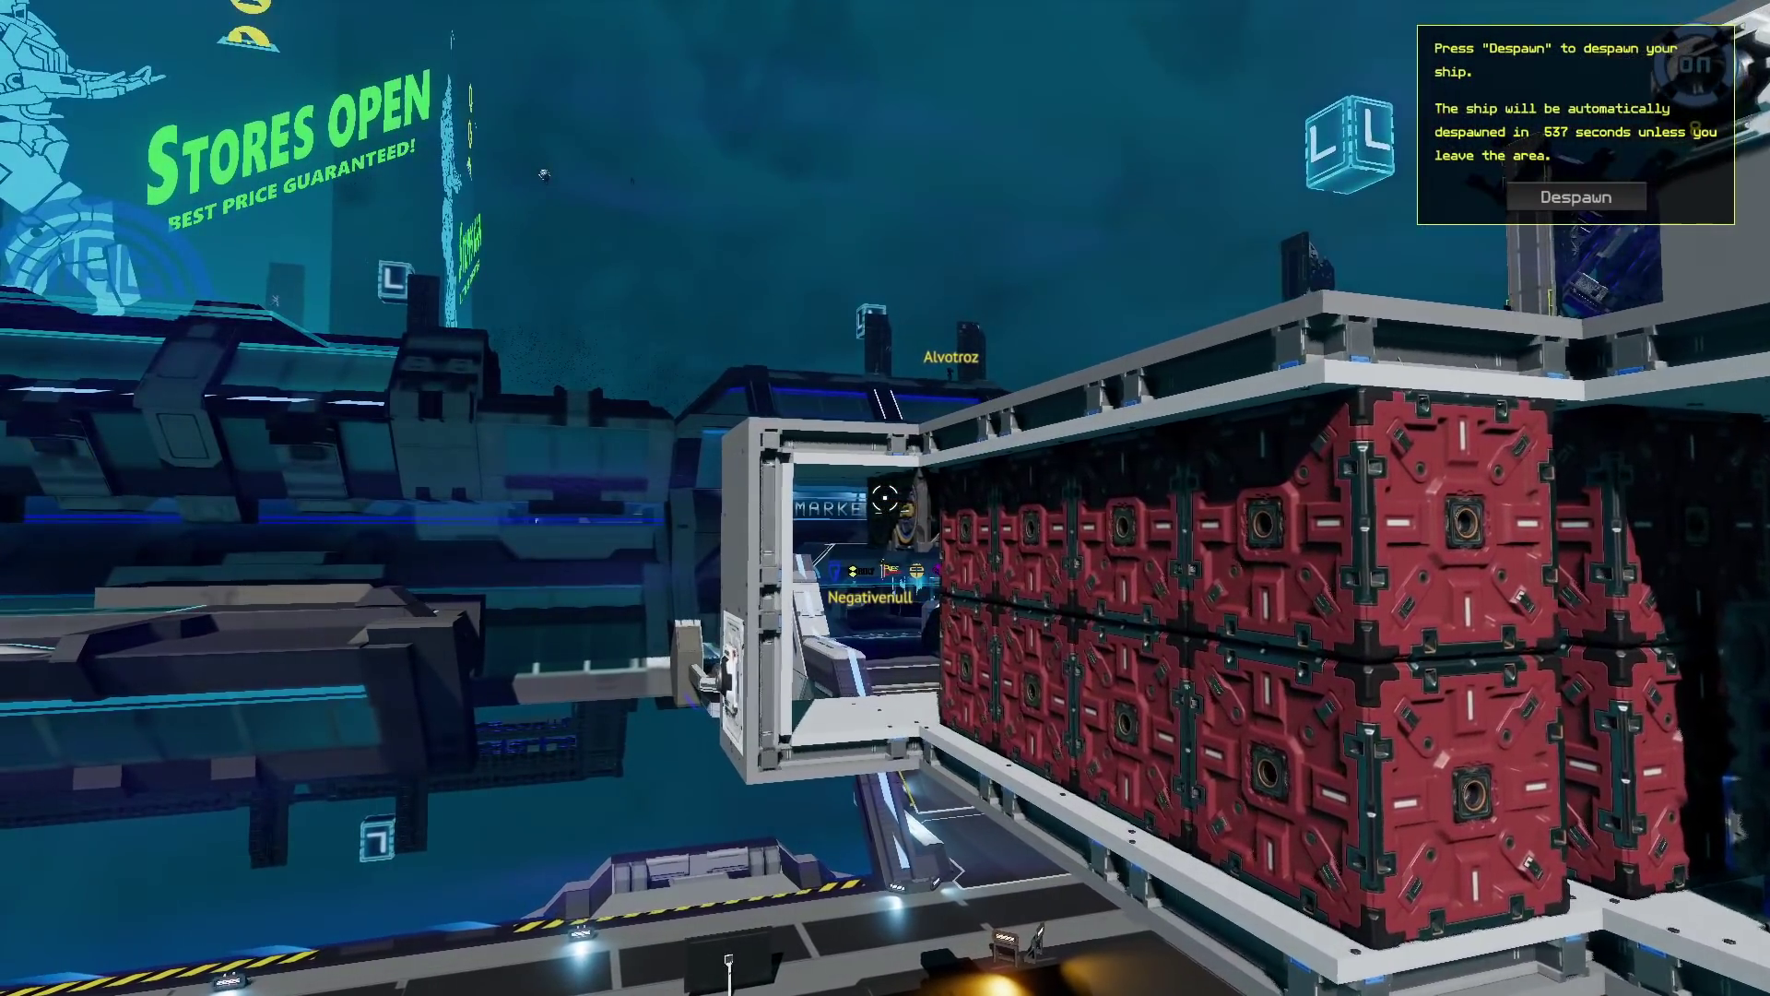
{"action": "key", "text": "s"}
{"action": "key", "text": "d"}
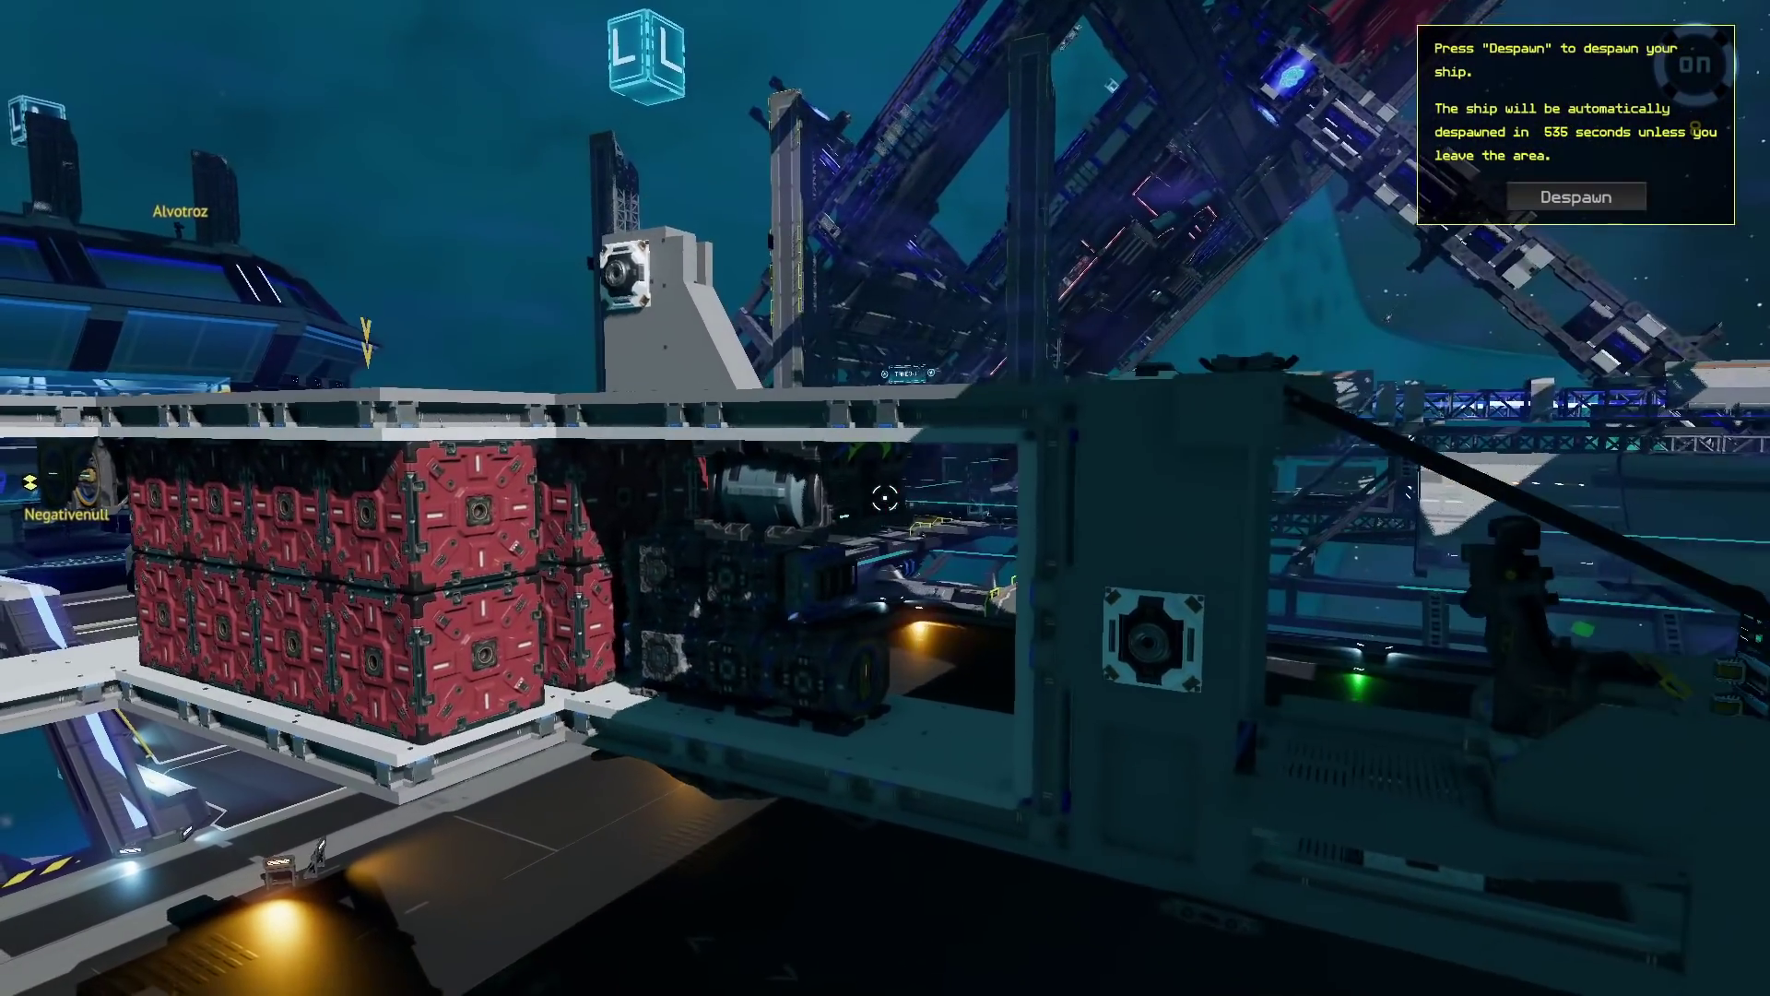
{"action": "key", "text": "a"}
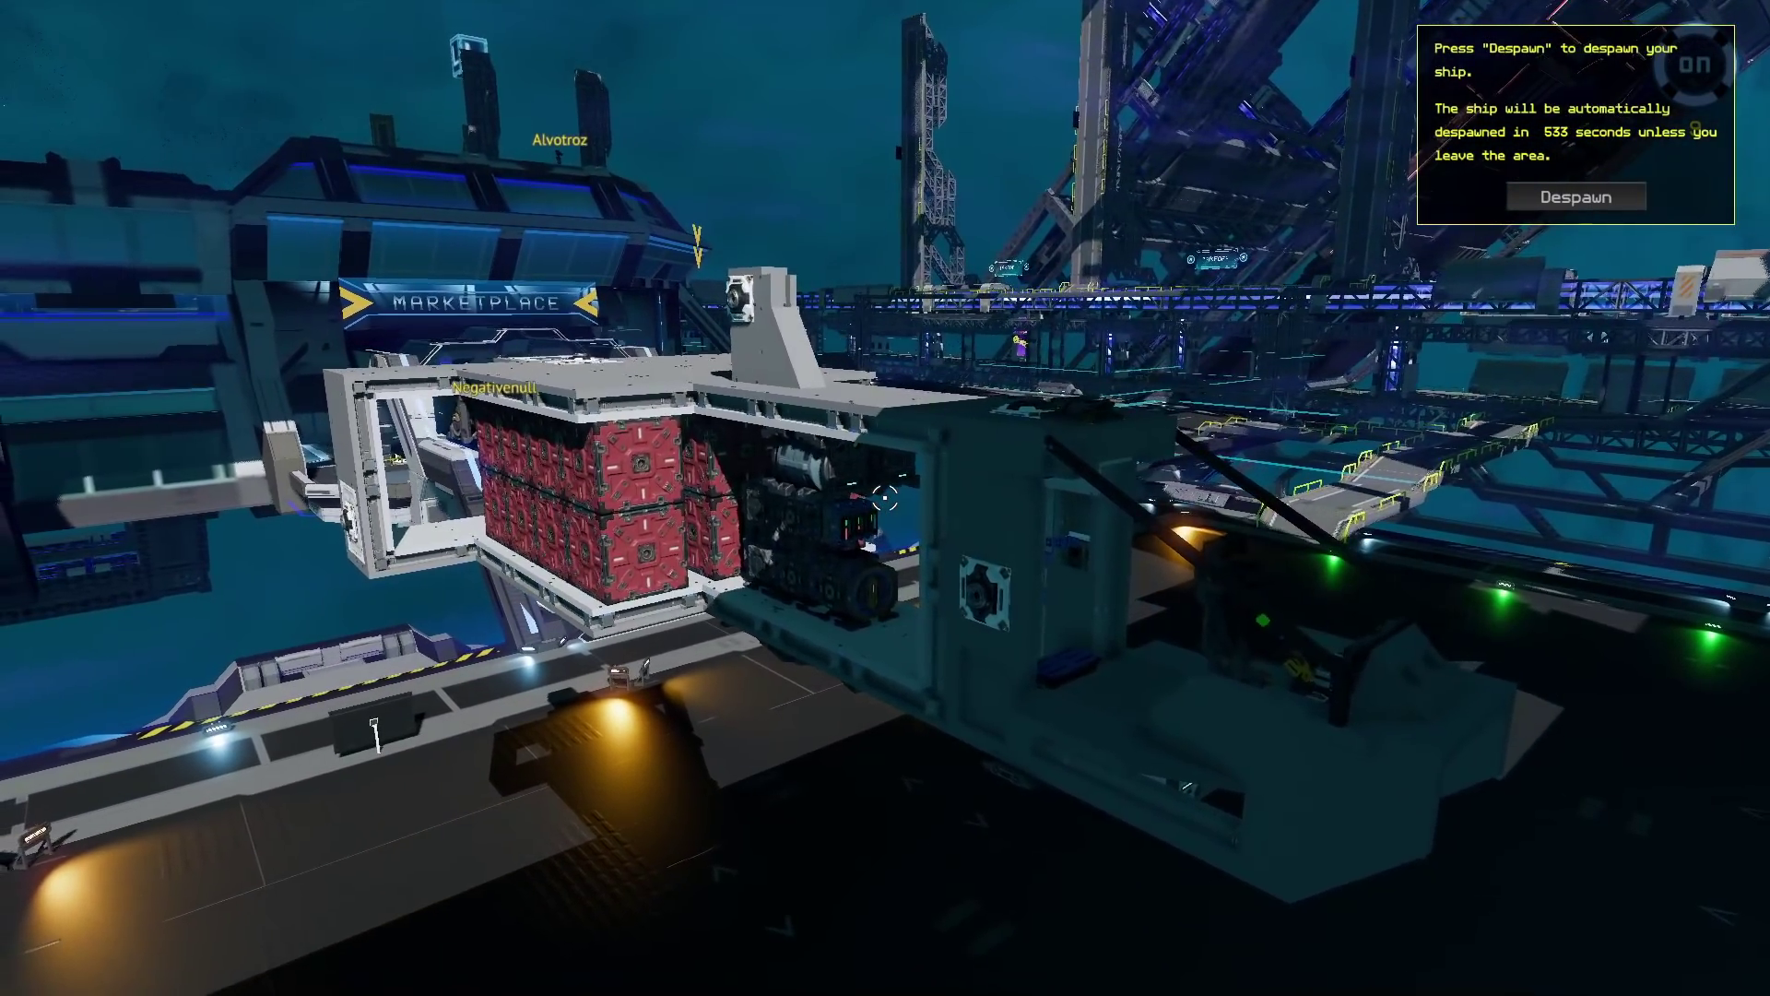